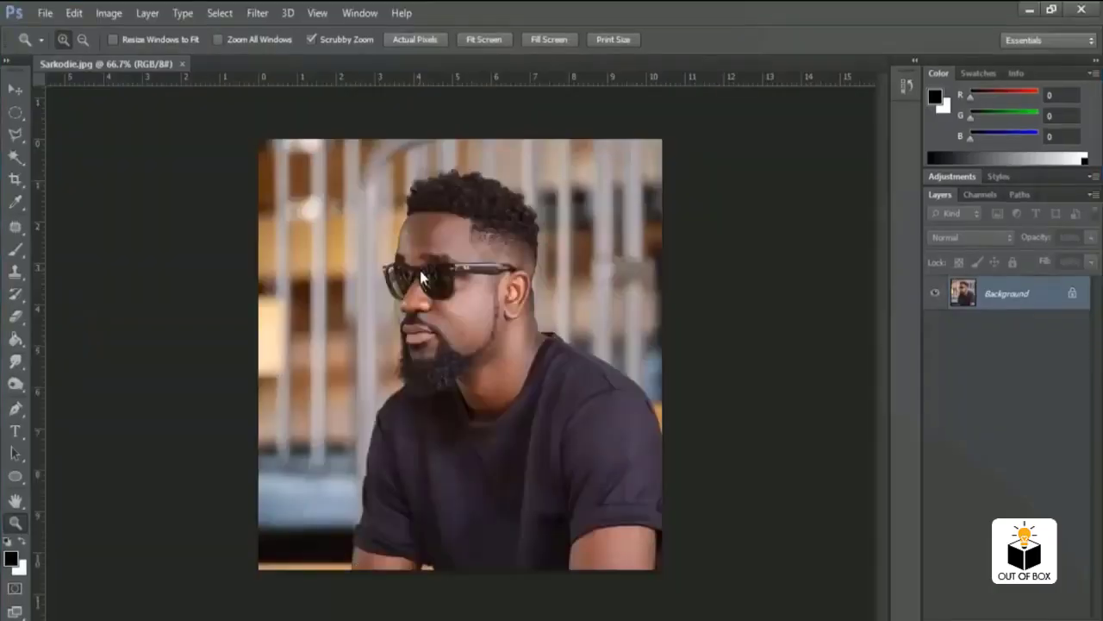
- Change the portrait's image resolution from 72 to 30 pixels/inch
left_click(474, 212)
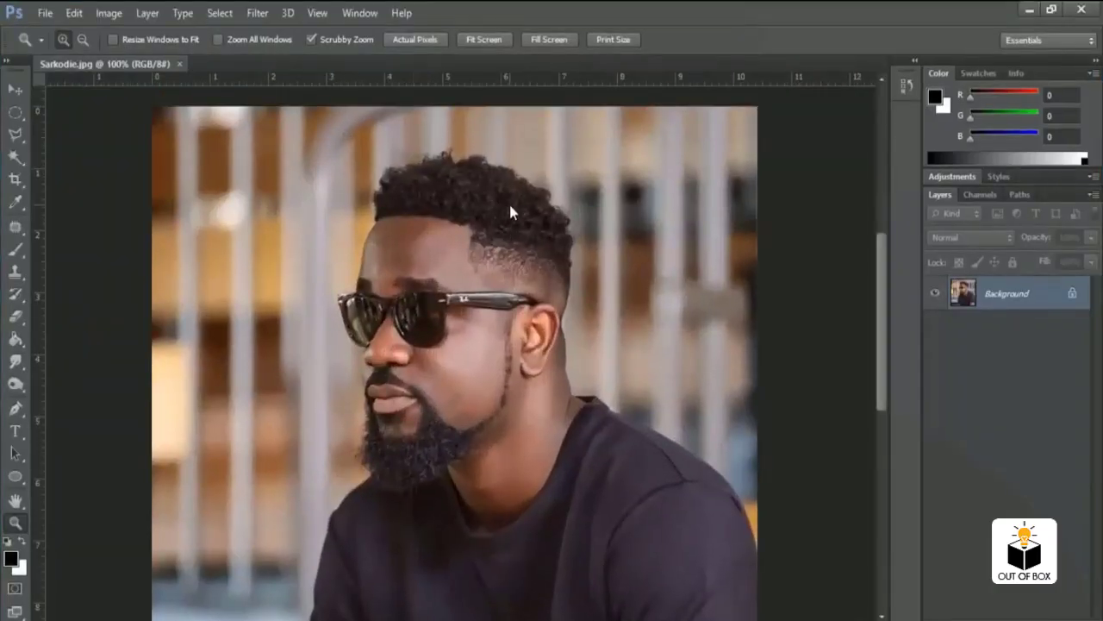
right_click(510, 205)
left_click(539, 218)
left_click(109, 13)
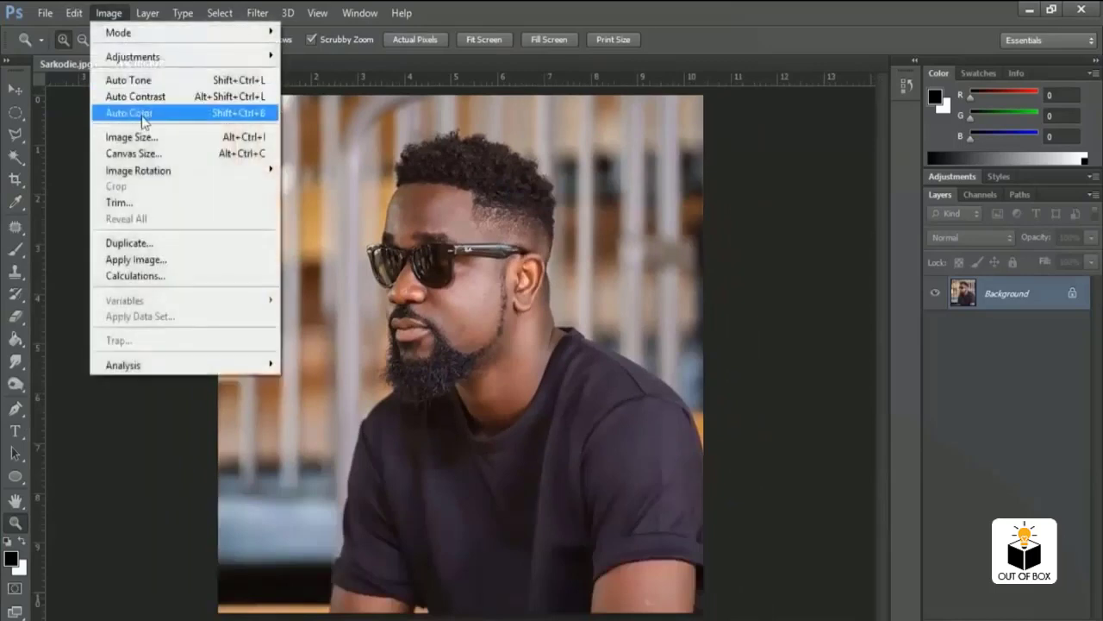
left_click(142, 147)
double_click(487, 304)
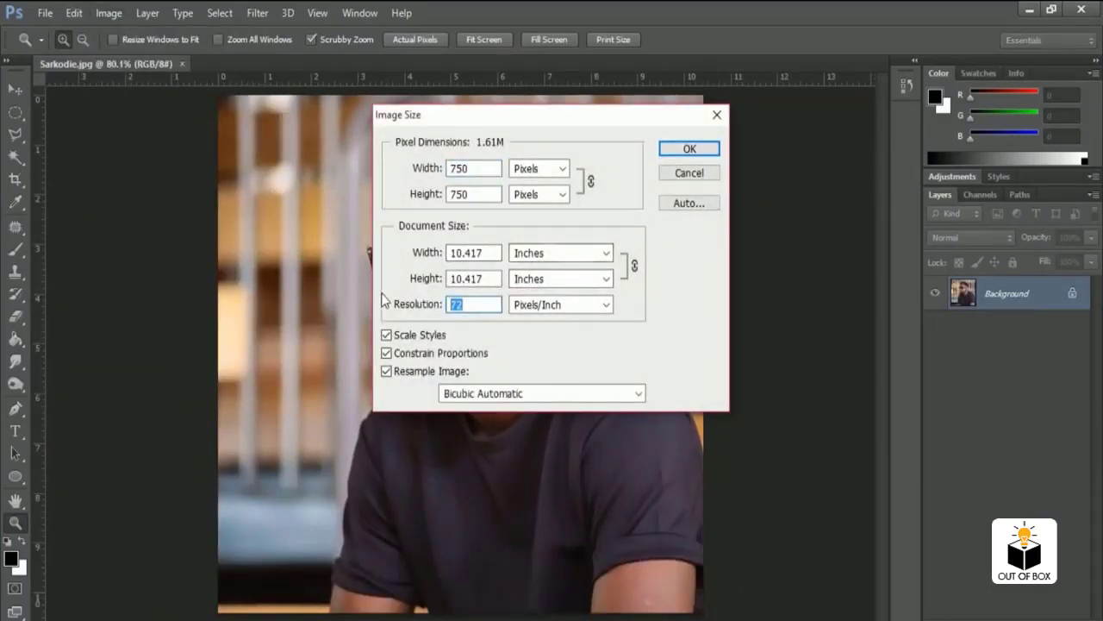
type("30")
key("Return")
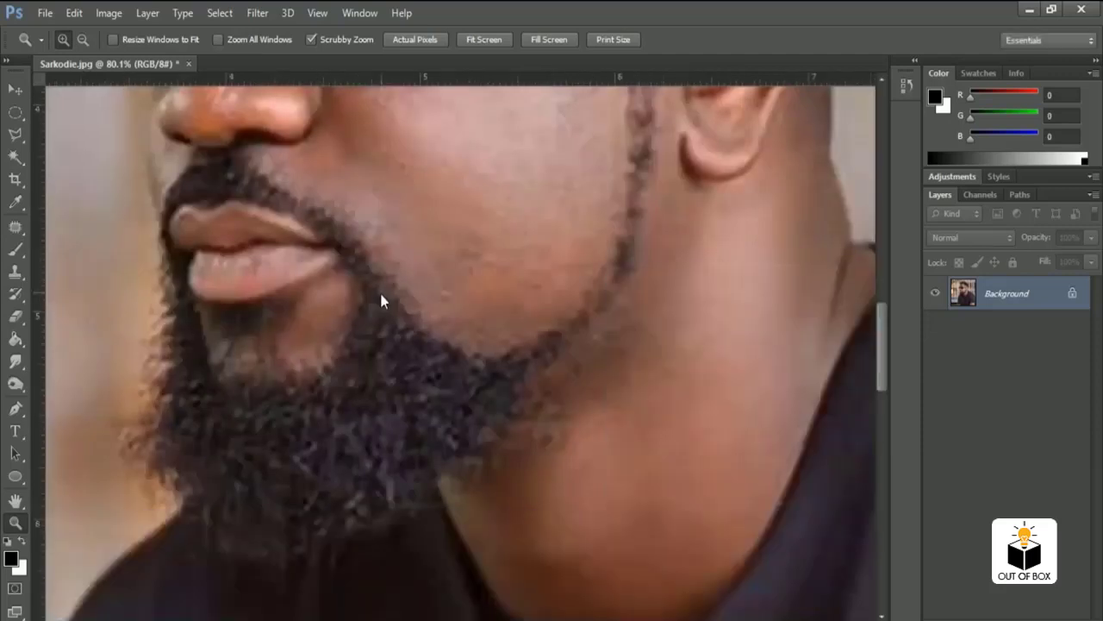
key("ctrl+0")
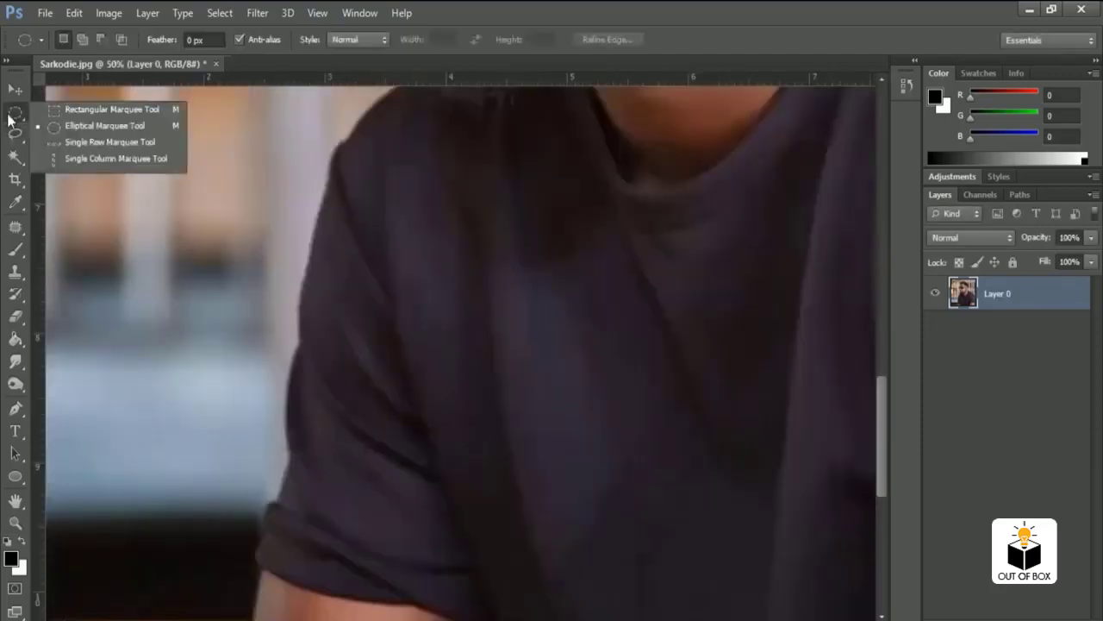
- With the Polygonal Lasso, start an outline at the photo's bottom edge and carry it to the hairline
right_click(14, 134)
left_click(73, 148)
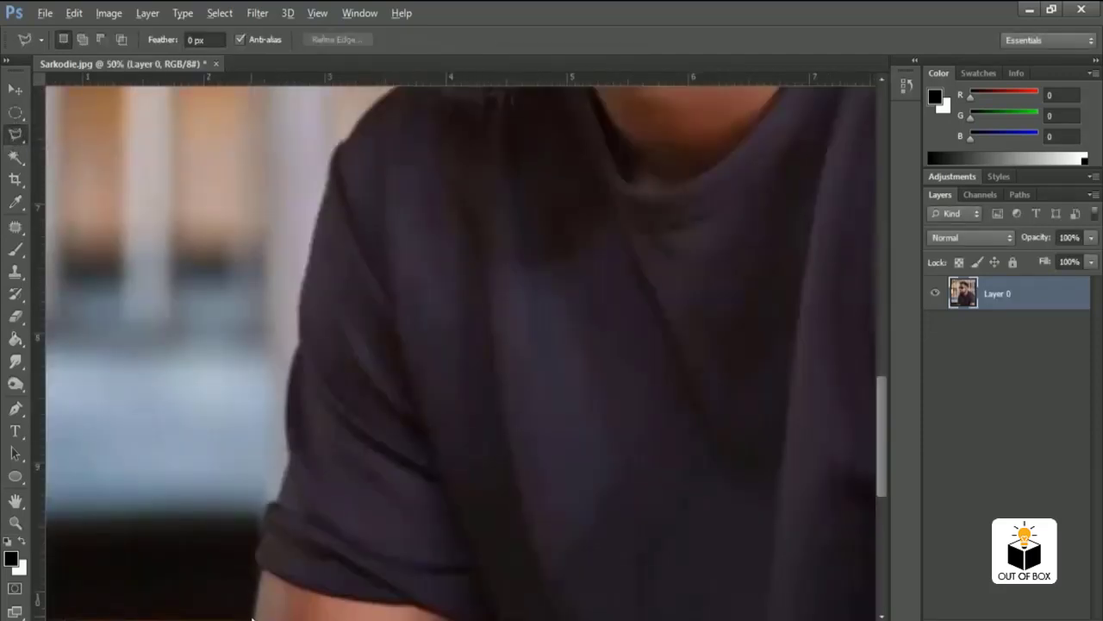
mouse_move(252, 594)
left_mouse_down()
mouse_move(396, 435)
mouse_move(443, 462)
mouse_move(446, 491)
left_mouse_up()
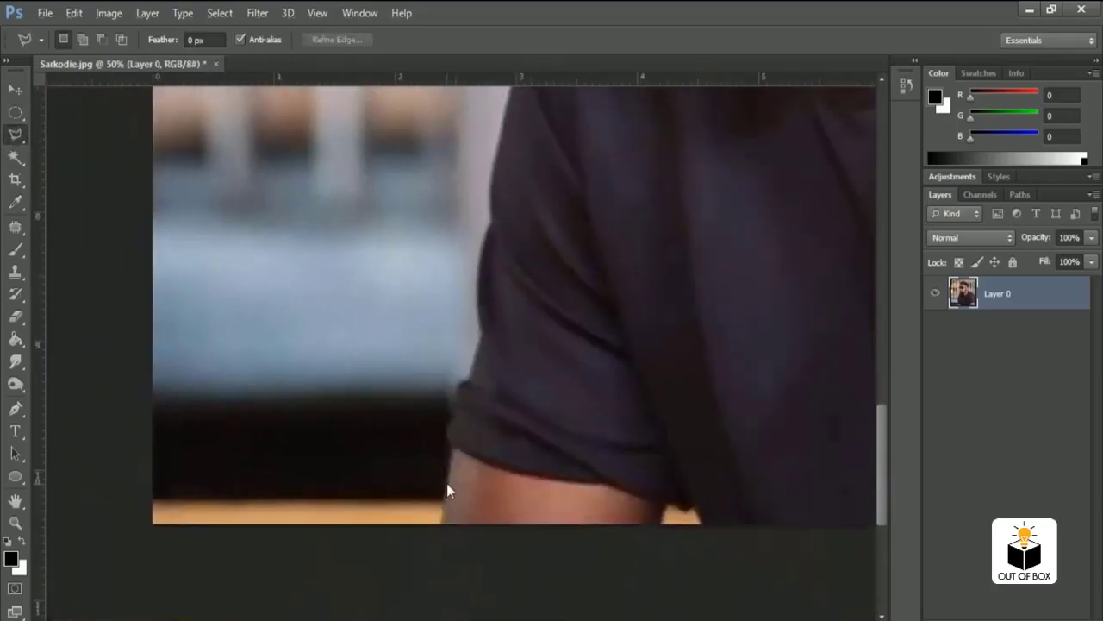
left_click(438, 529)
scroll(470, 405, "up", 3)
scroll(509, 387, "up", 3)
scroll(578, 345, "up", 2)
scroll(596, 413, "up", 3)
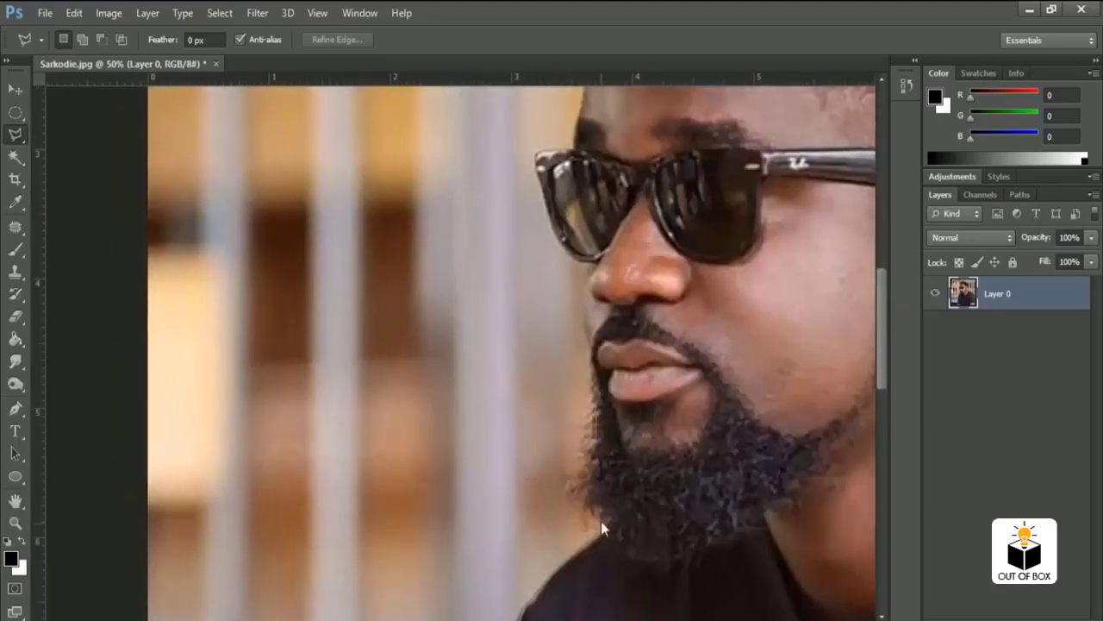
scroll(591, 266, "up", 2)
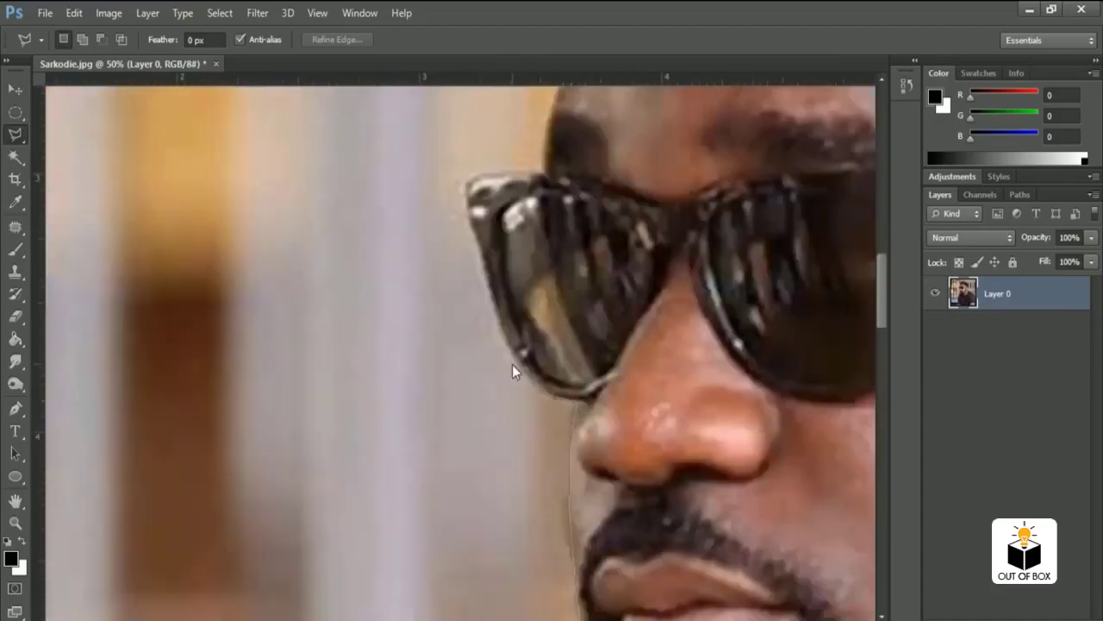
scroll(512, 371, "up", 4)
left_click_drag(615, 104, 569, 340)
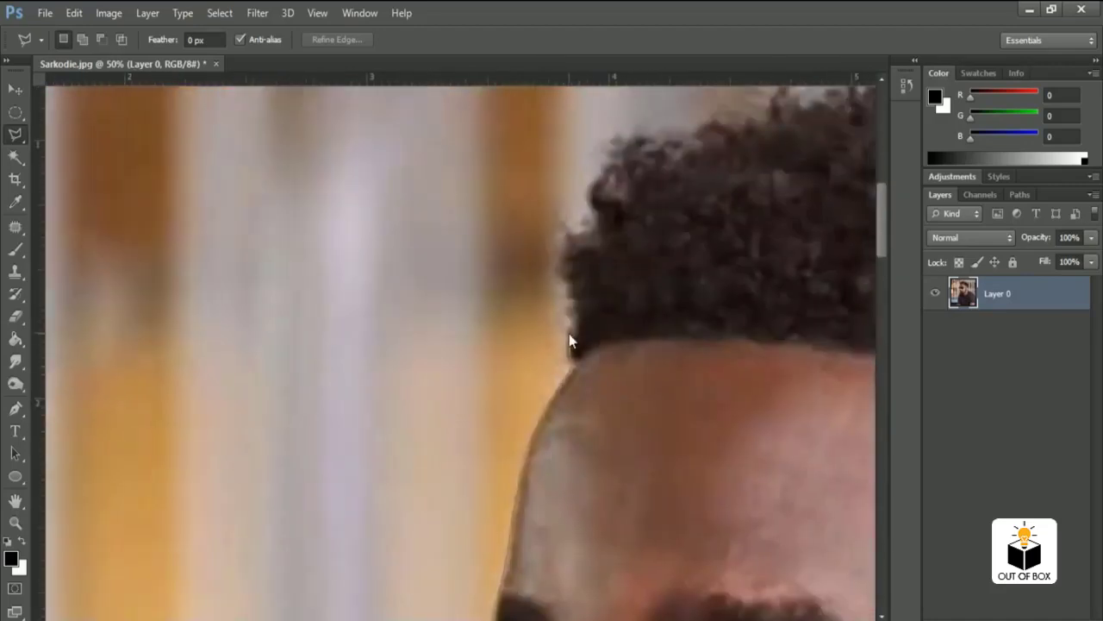
scroll(594, 151, "right", 4)
left_click(673, 167)
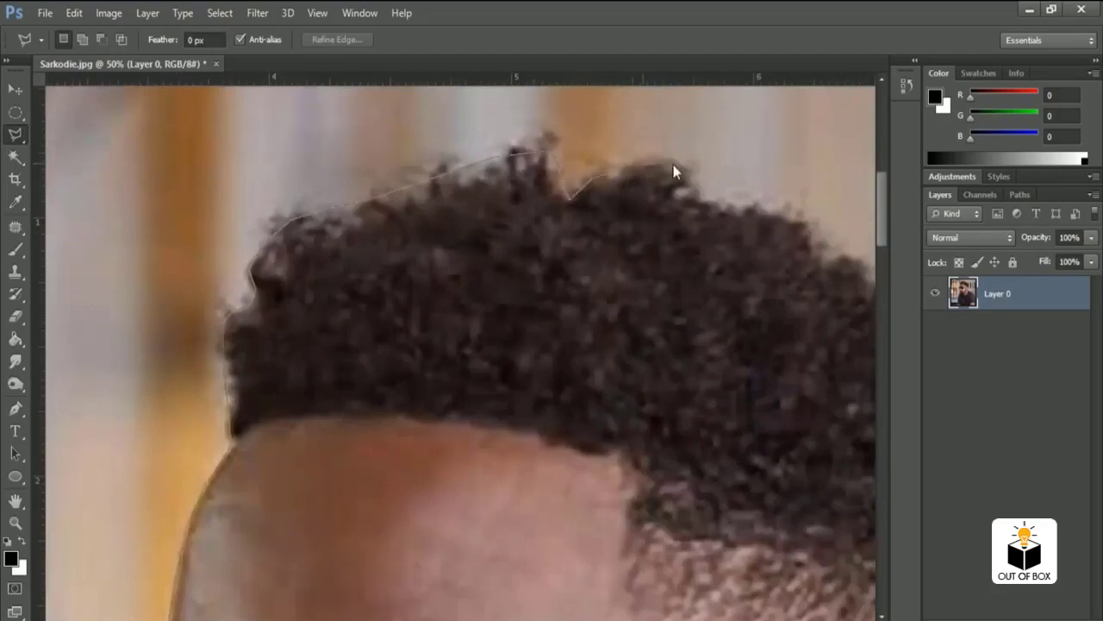
- Continue the lasso outline down to the arm and close it into a selection
scroll(797, 221, "right", 4)
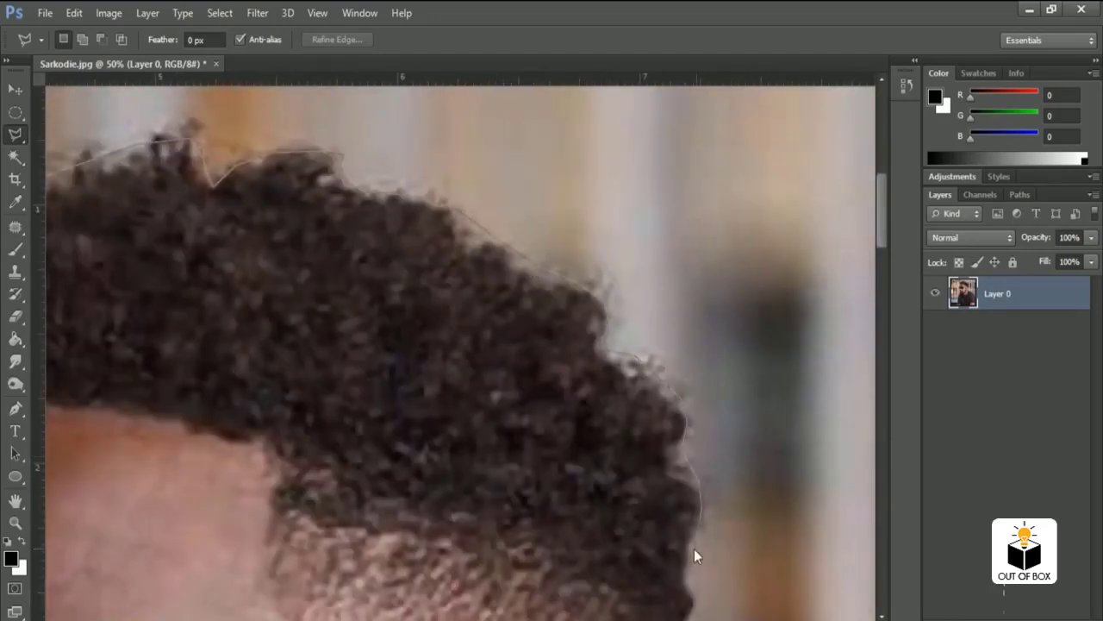
scroll(694, 483, "down", 3)
scroll(681, 560, "down", 3)
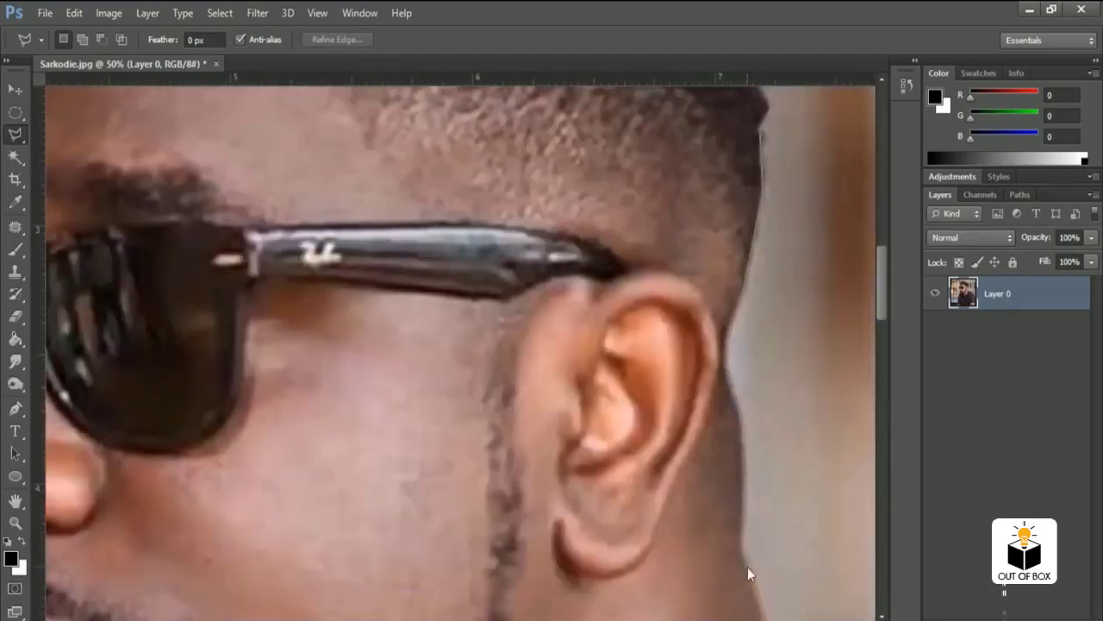
scroll(689, 517, "down", 3)
scroll(617, 460, "right", 3)
scroll(694, 446, "right", 3)
scroll(517, 436, "down", 2)
scroll(517, 436, "right", 2)
scroll(580, 375, "down", 2)
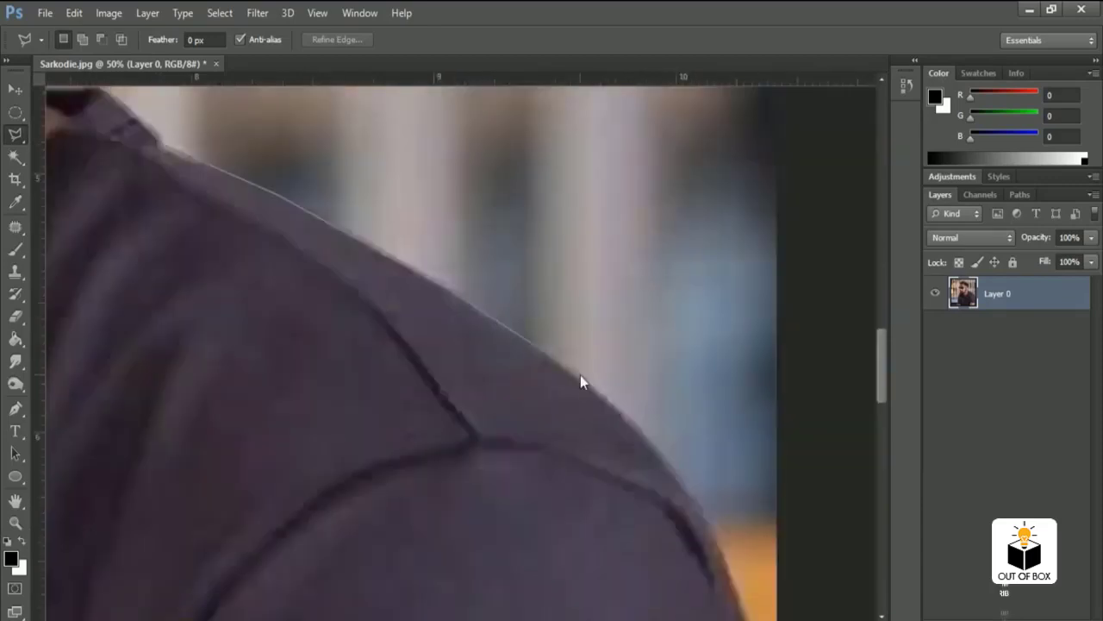
scroll(720, 545, "down", 3)
scroll(755, 590, "down", 5)
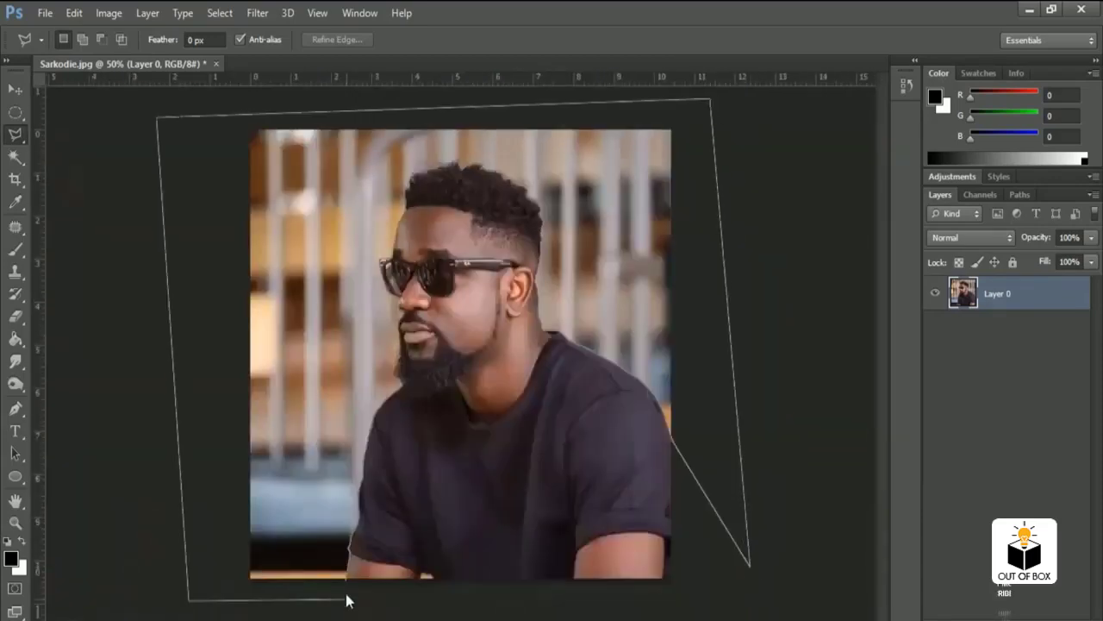
scroll(345, 598, "up", 5)
scroll(543, 444, "right", 8)
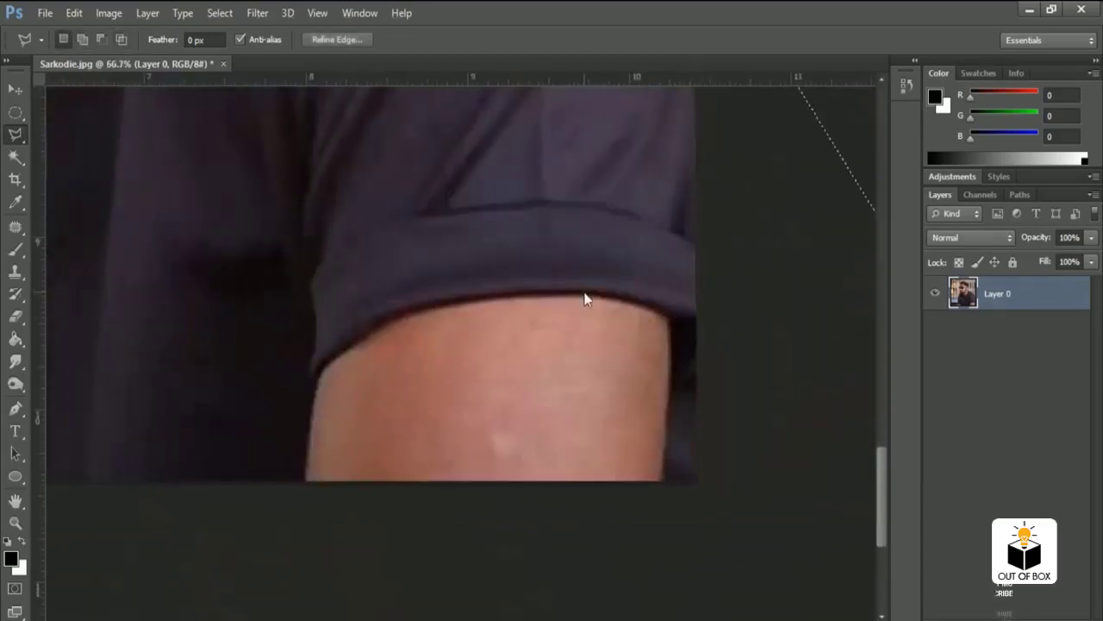
left_click(670, 319)
double_click(697, 324)
scroll(460, 488, "down", 5)
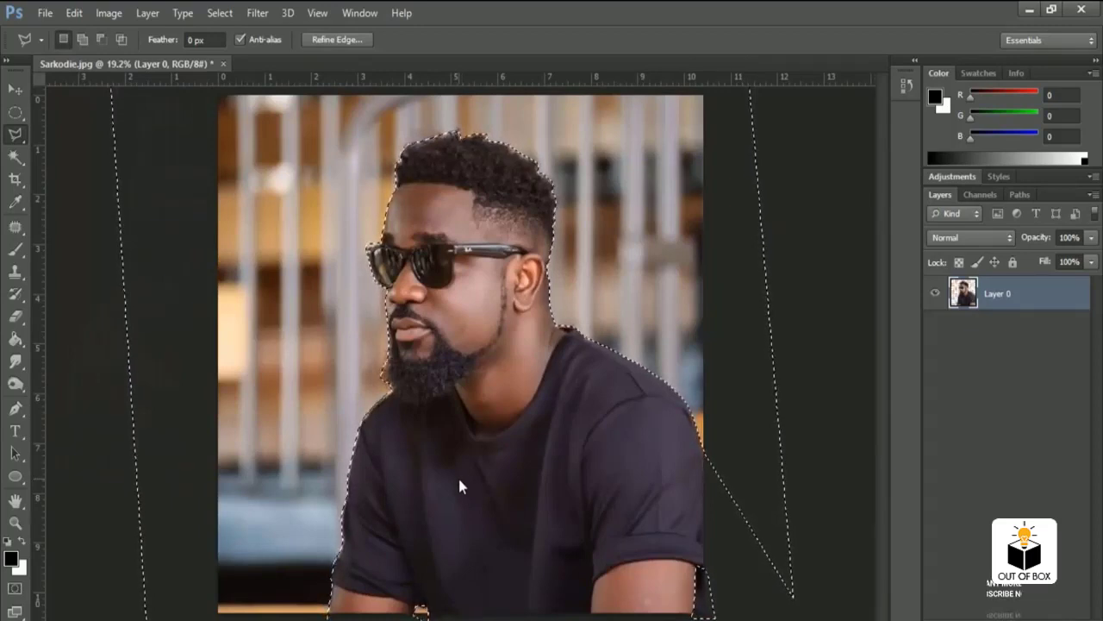
- Cut the selected background onto its own Layer 1 via Layer Via Cut
key("Delete")
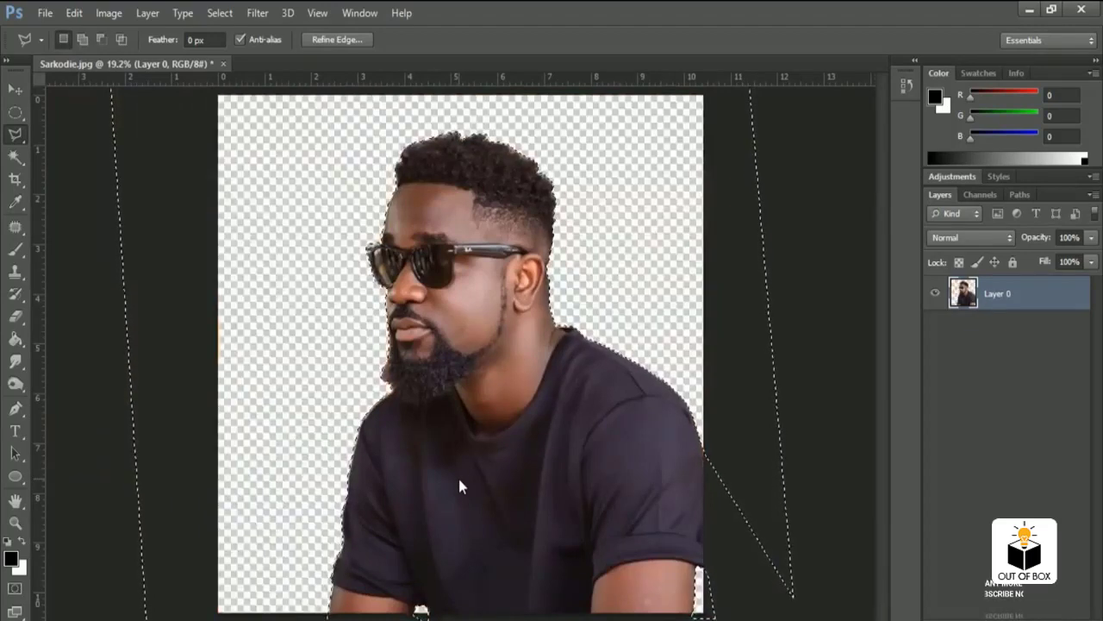
key("ctrl+z")
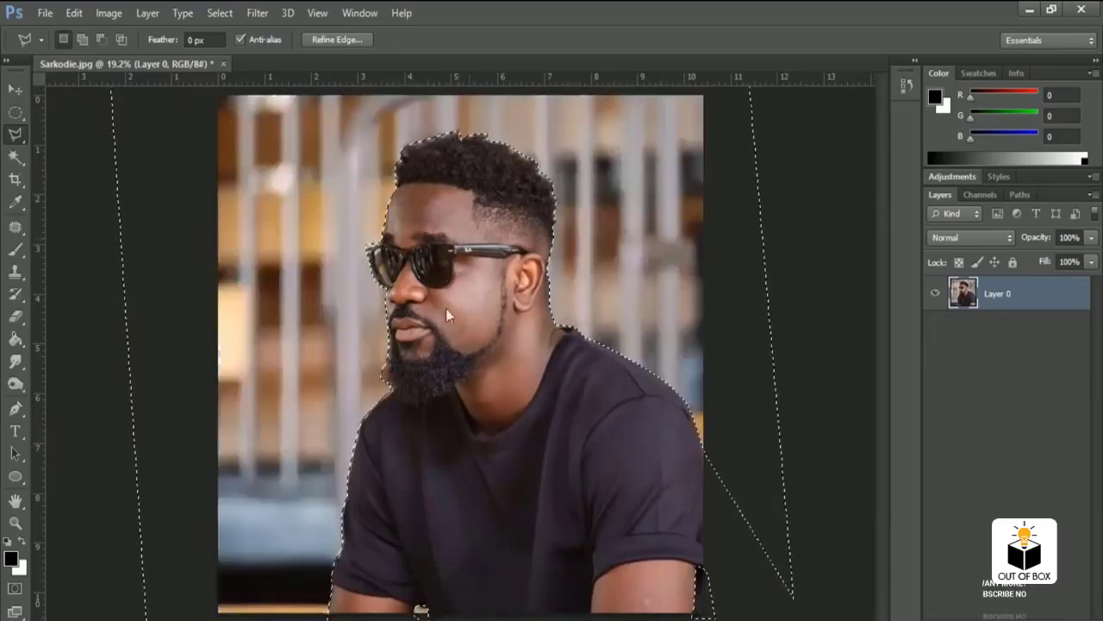
right_click(620, 244)
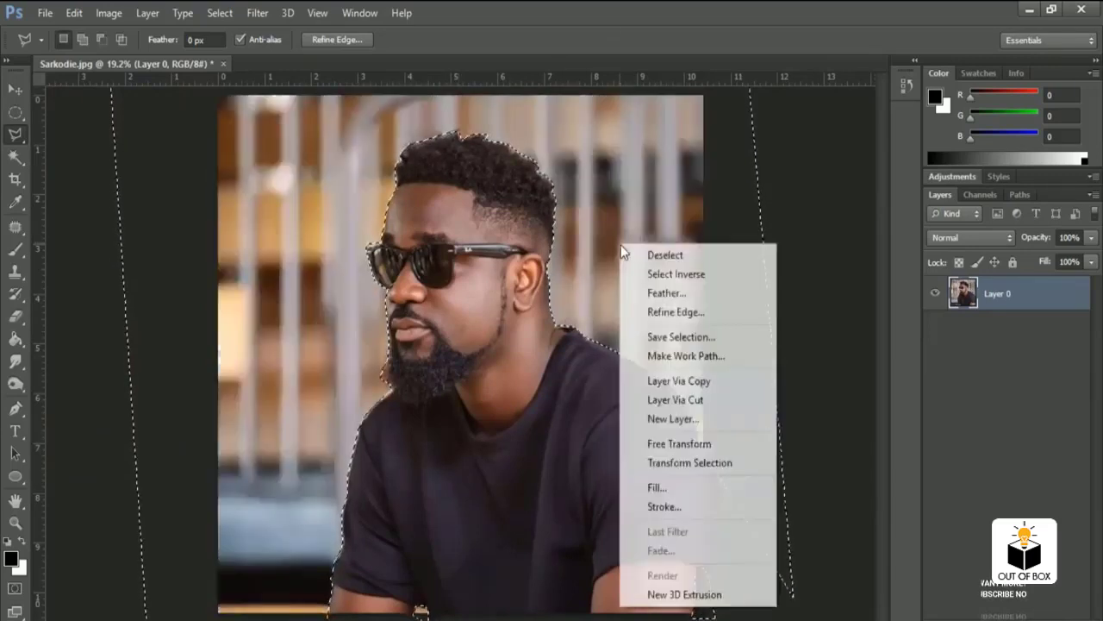
left_click(672, 401)
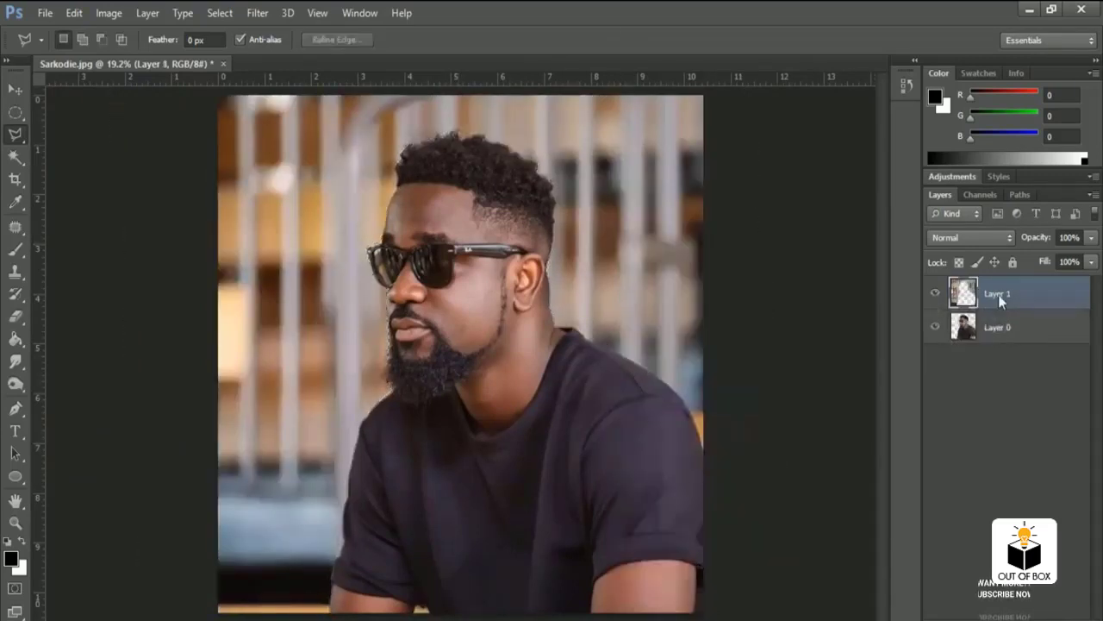
- Move Layer 0 above Layer 1 and hide Layer 1
left_click(994, 323)
left_click_drag(992, 320, 991, 281)
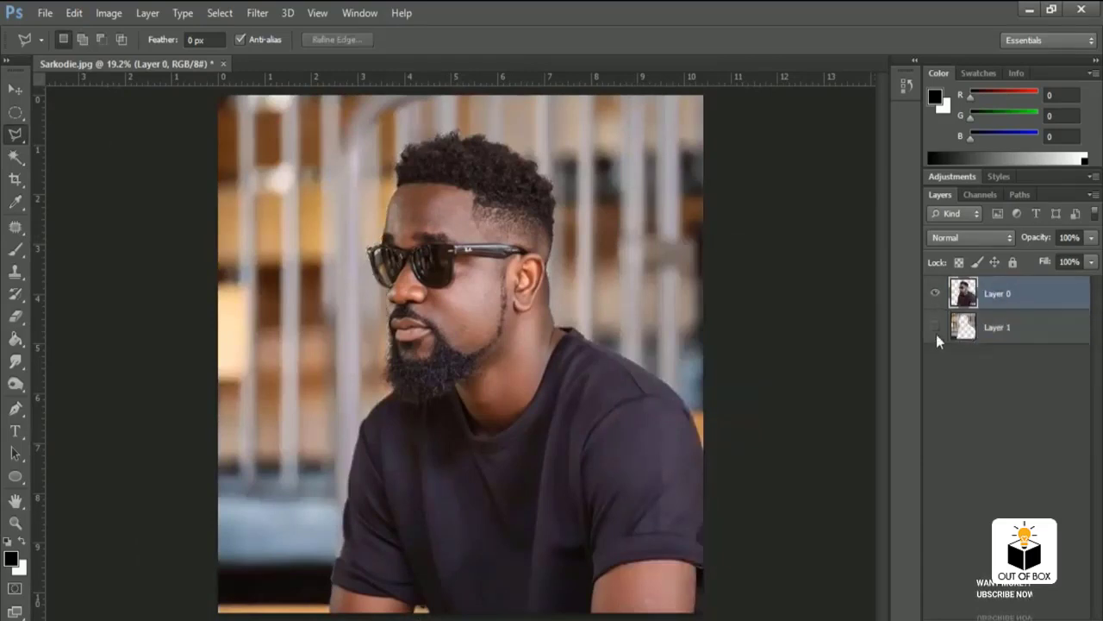
left_click(936, 333)
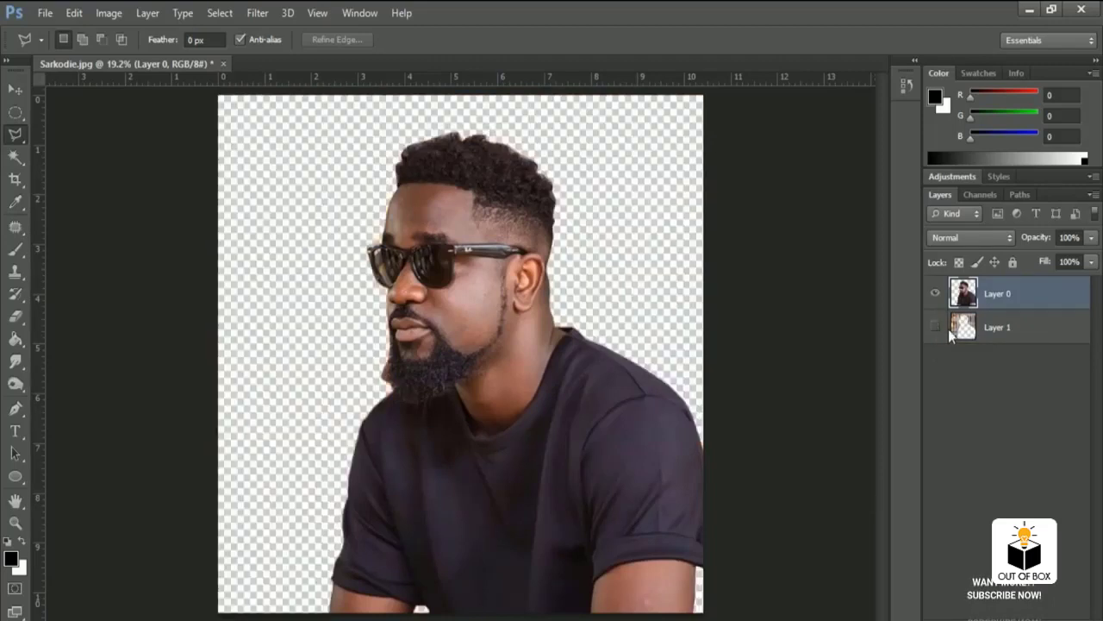
- Add a white Solid Color fill layer, place it beneath Layer 0, and reselect Layer 0
left_click(988, 326)
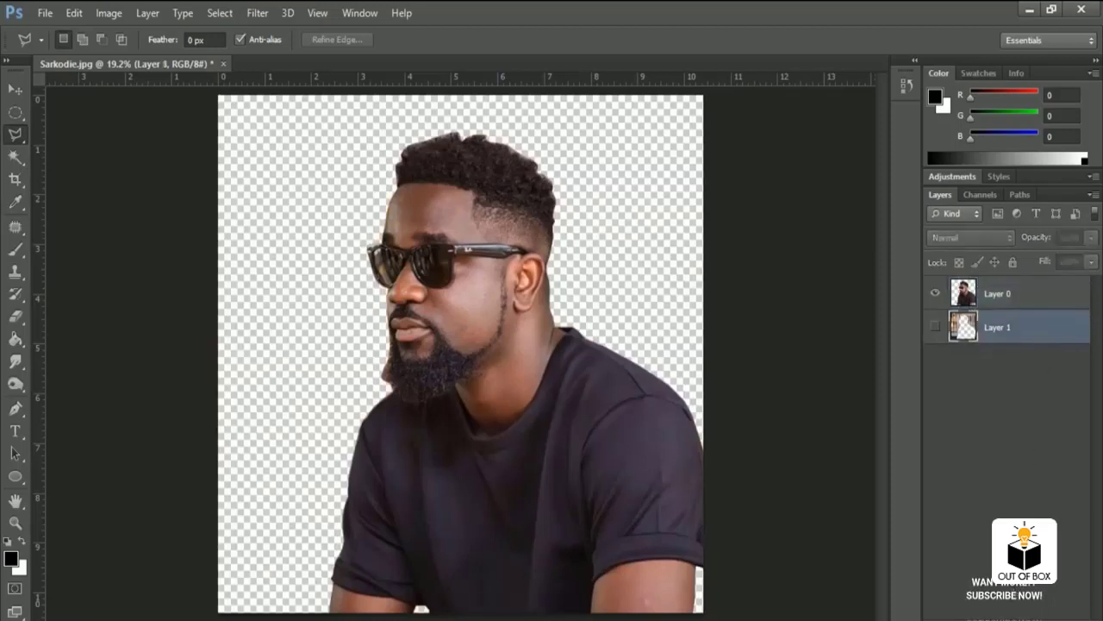
left_click(972, 593)
left_click(1000, 610)
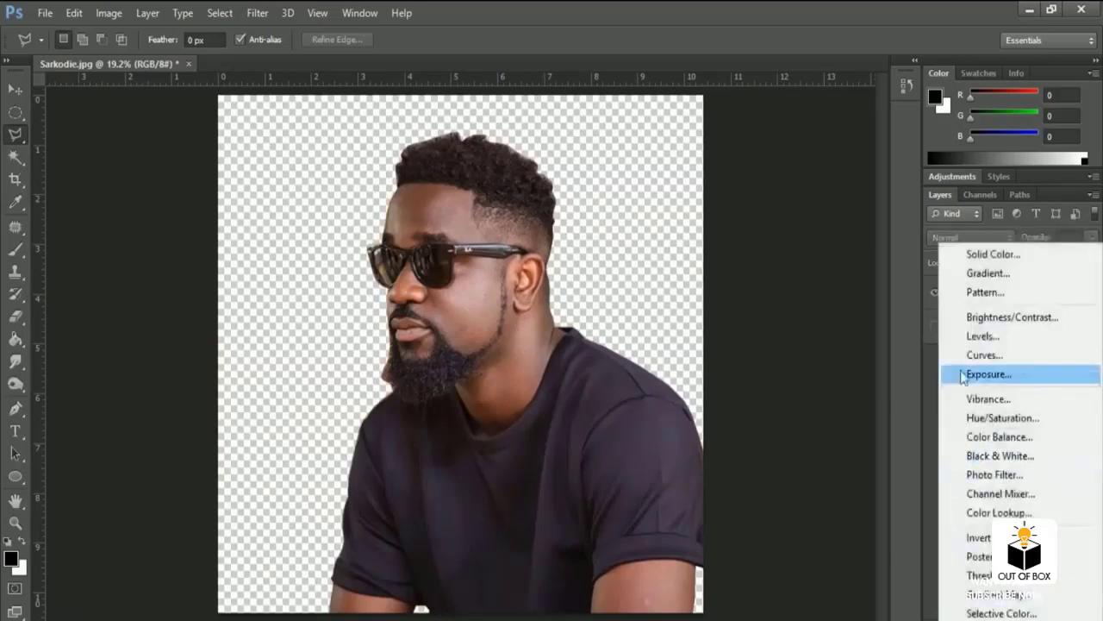
left_click(981, 251)
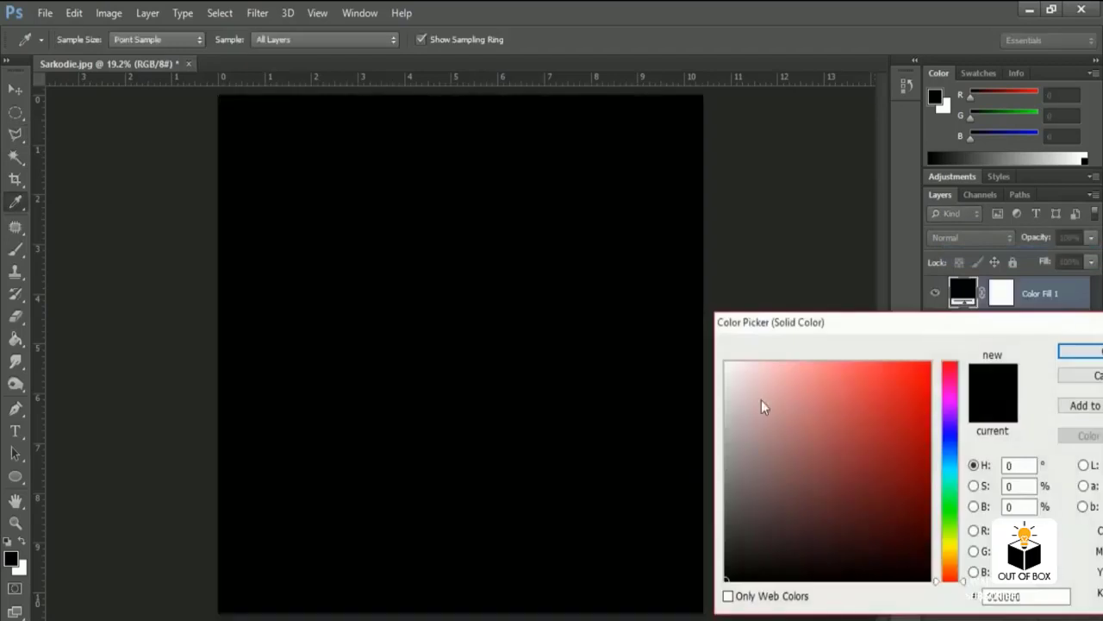
left_click(726, 361)
left_click(1079, 352)
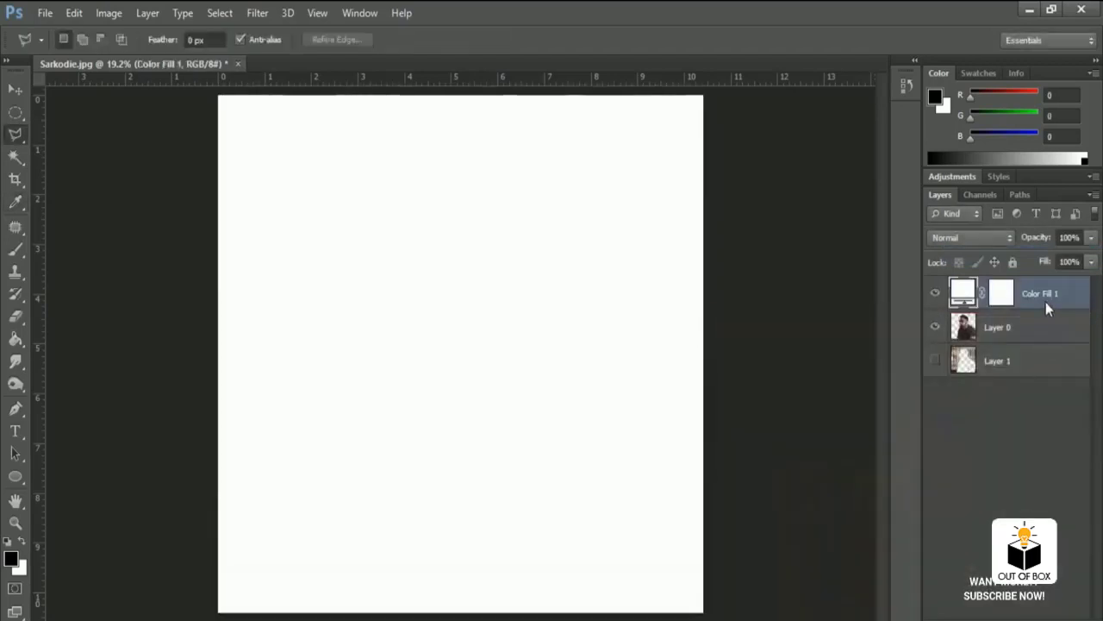
left_click_drag(1046, 302, 1043, 343)
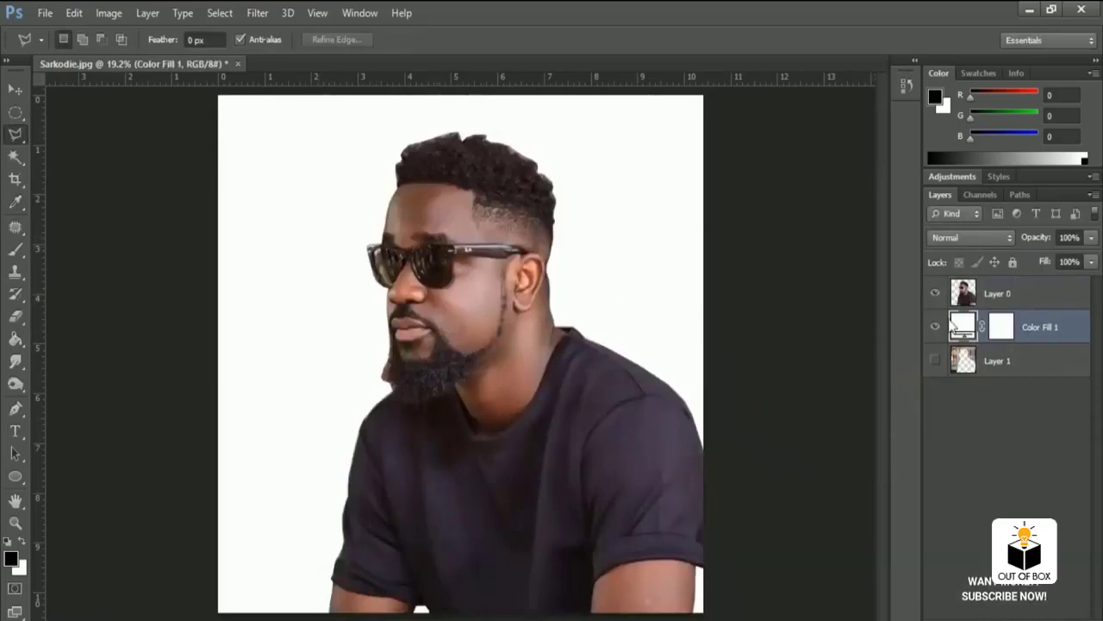
left_click(1007, 295)
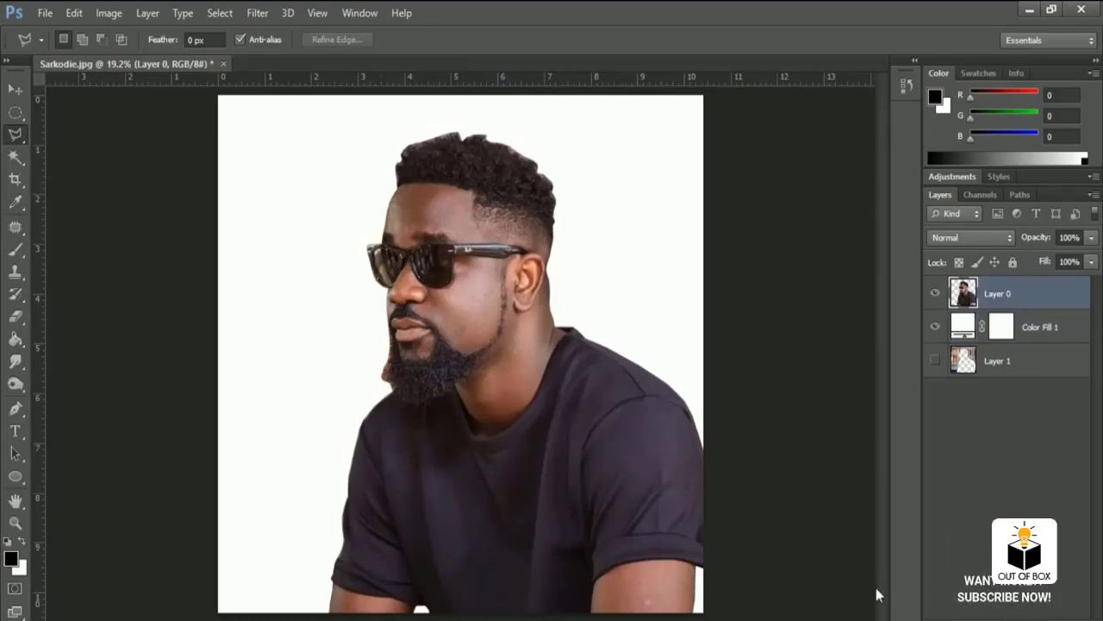
- Add a new empty layer above Layer 0 and name it 'lines'
key("ctrl+shift+alt+n")
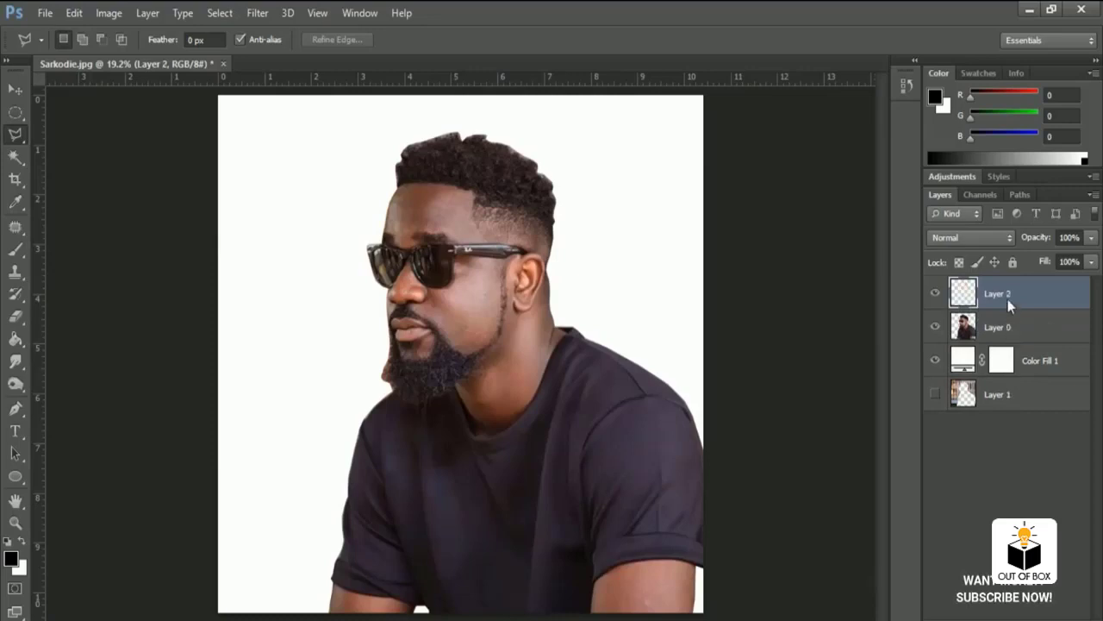
double_click(996, 298)
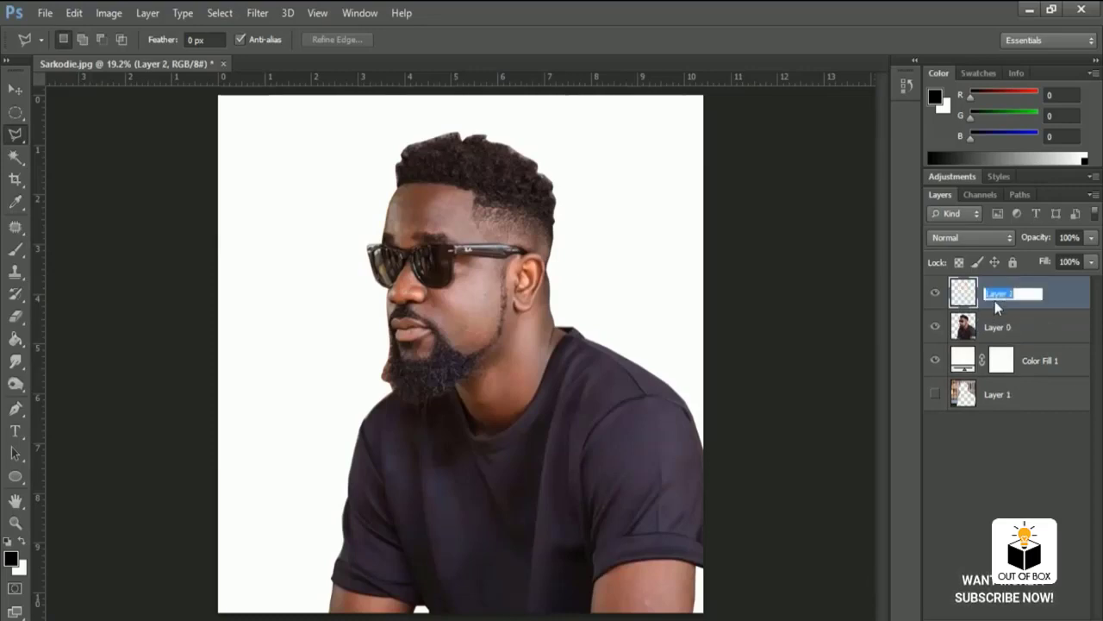
type("lin")
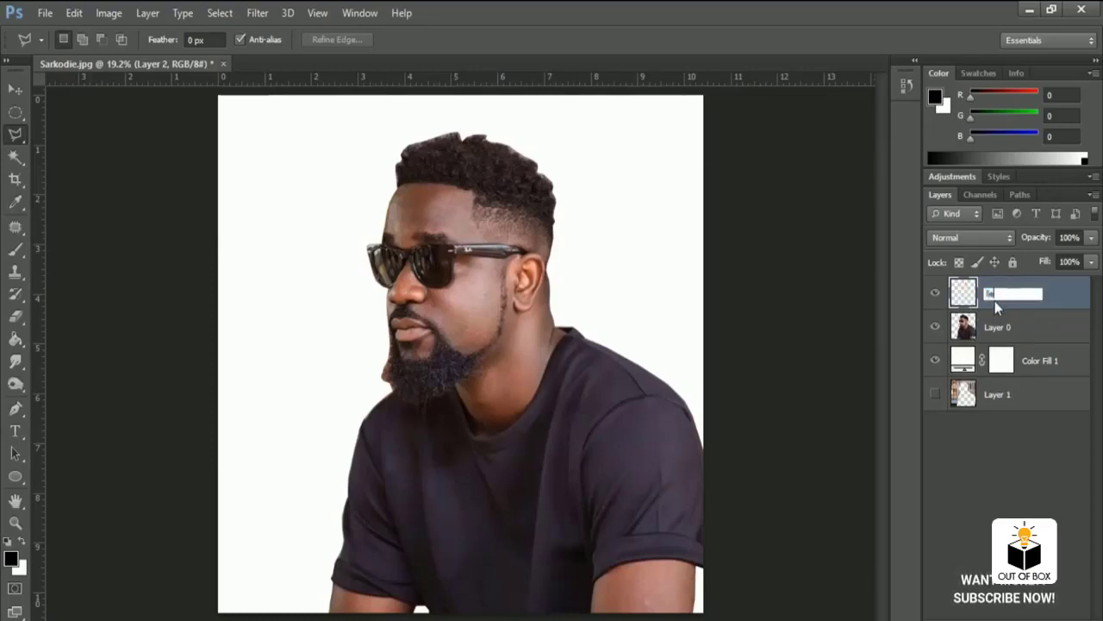
type("es")
key("Return")
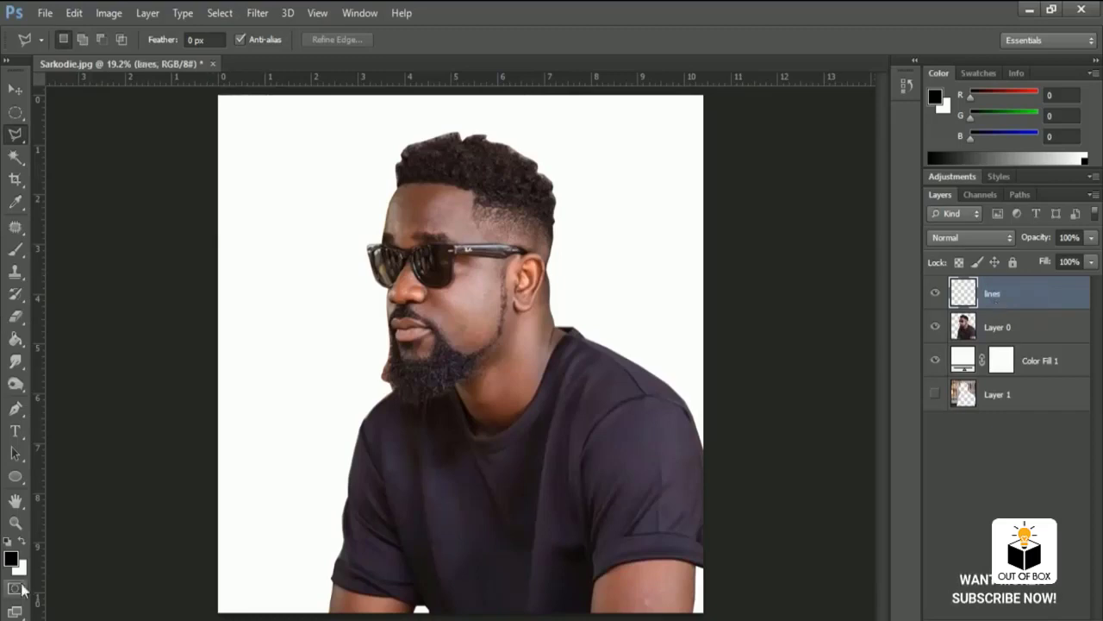
- Switch the Pen tool's mode from Shape to Path
left_click(14, 407)
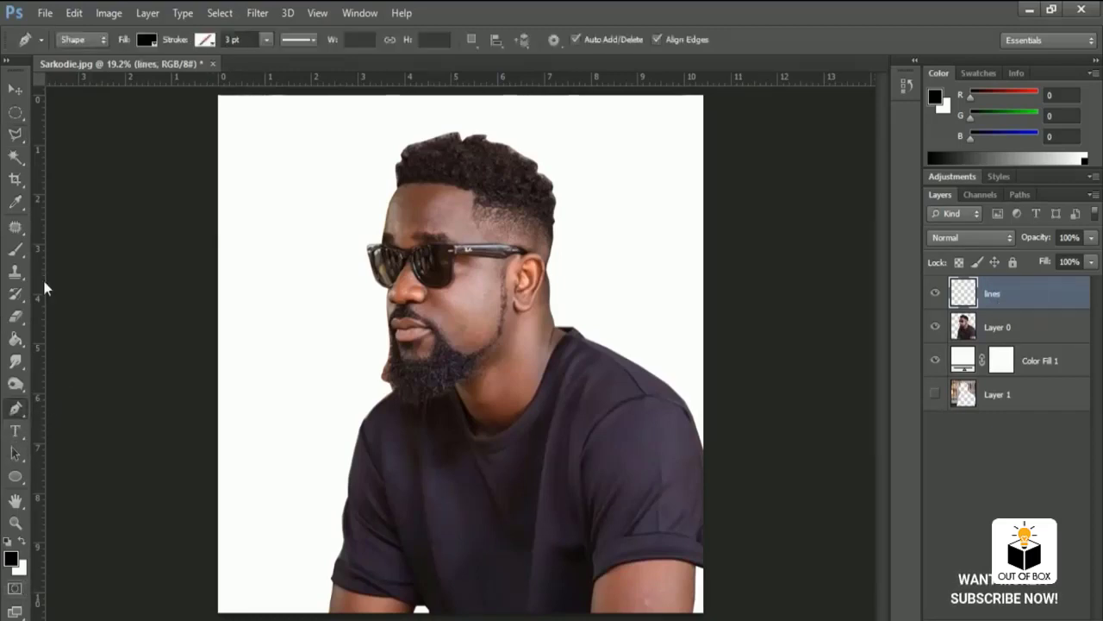
left_click(83, 40)
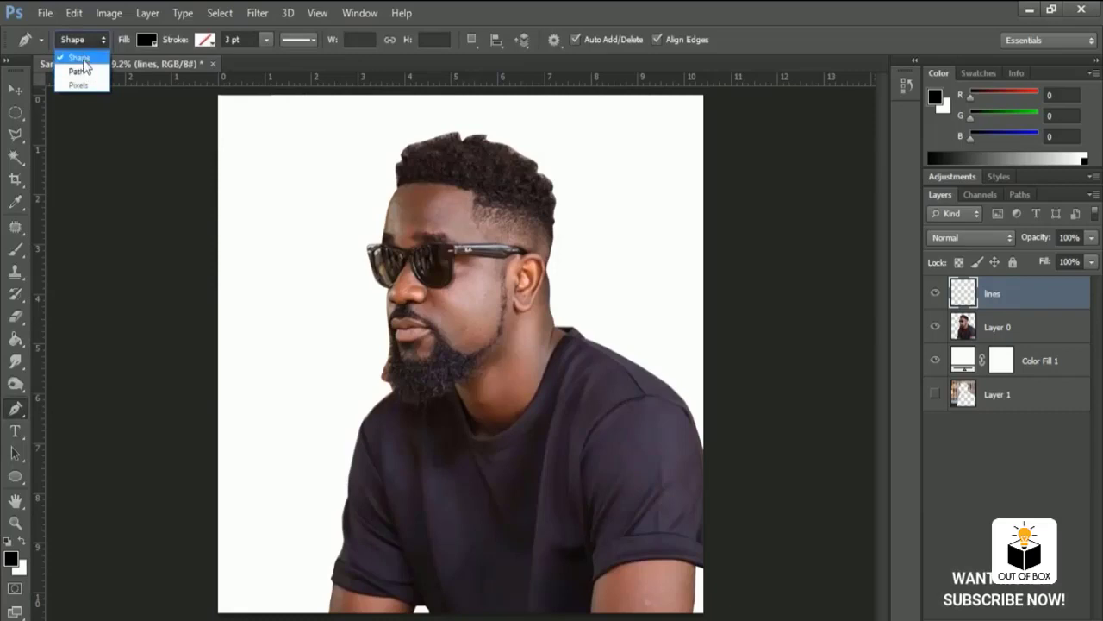
left_click(82, 72)
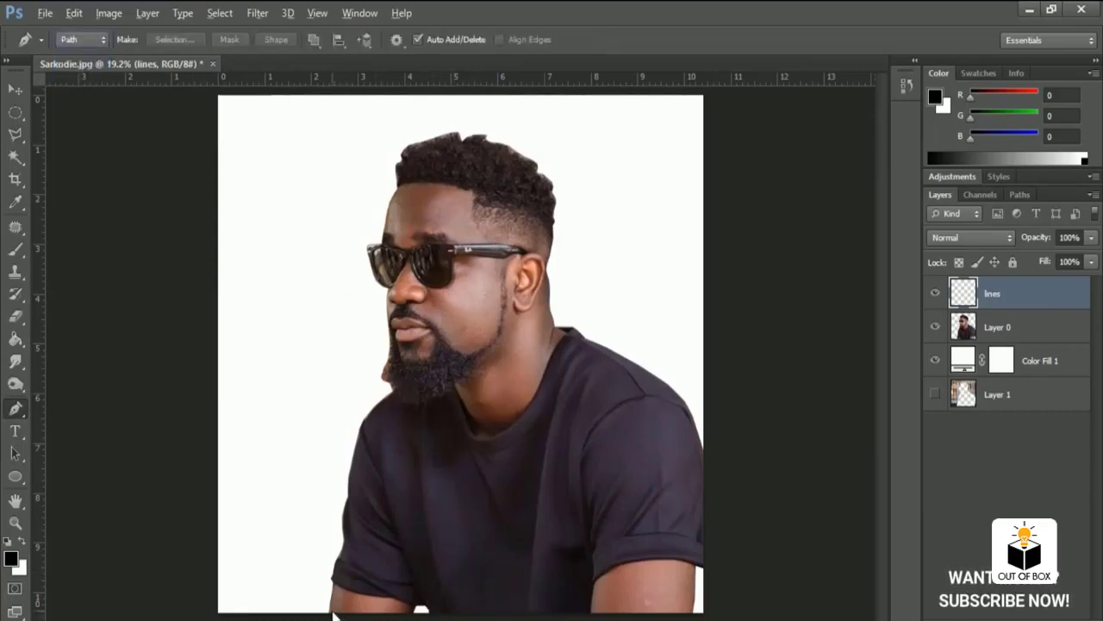
- Zoom in and place pen anchor points up the arm, sleeve and shirt edge
left_click(15, 88)
scroll(334, 556, "up", 2)
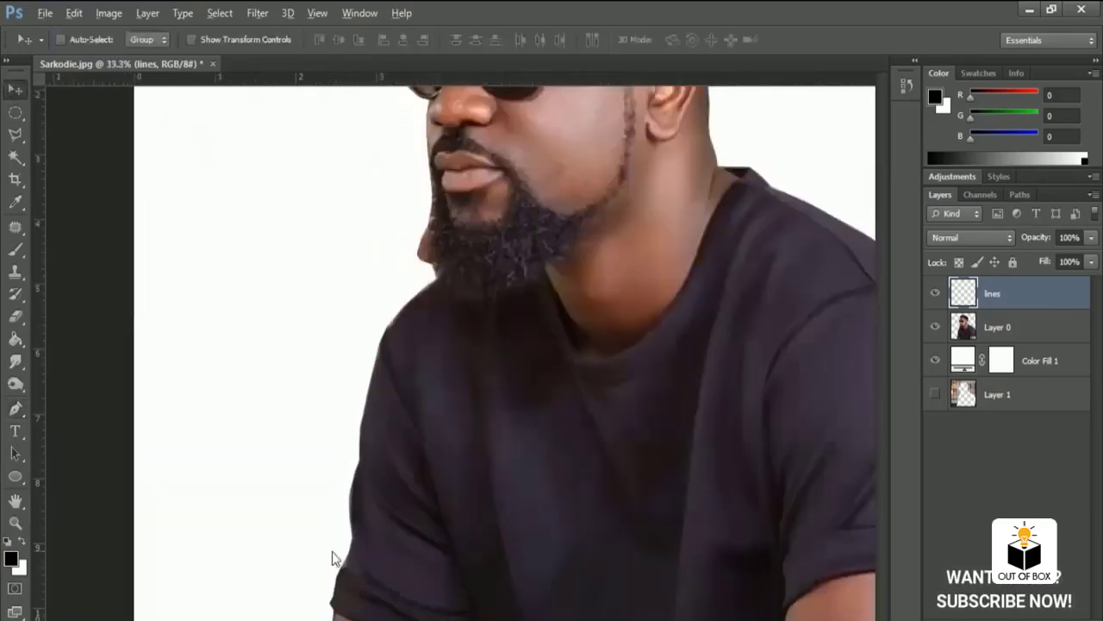
scroll(335, 559, "up", 5)
scroll(406, 458, "left", 2)
scroll(495, 318, "down", 2)
scroll(547, 492, "down", 2)
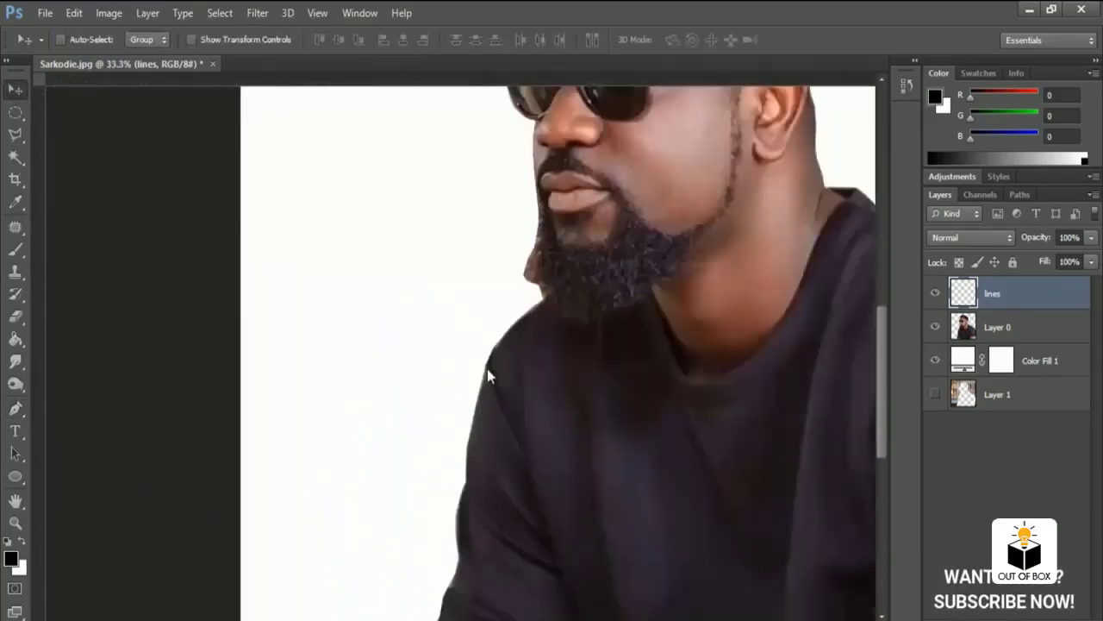
scroll(517, 413, "down", 2)
scroll(536, 445, "down", 2)
scroll(477, 466, "up", 1)
scroll(477, 467, "up", 1)
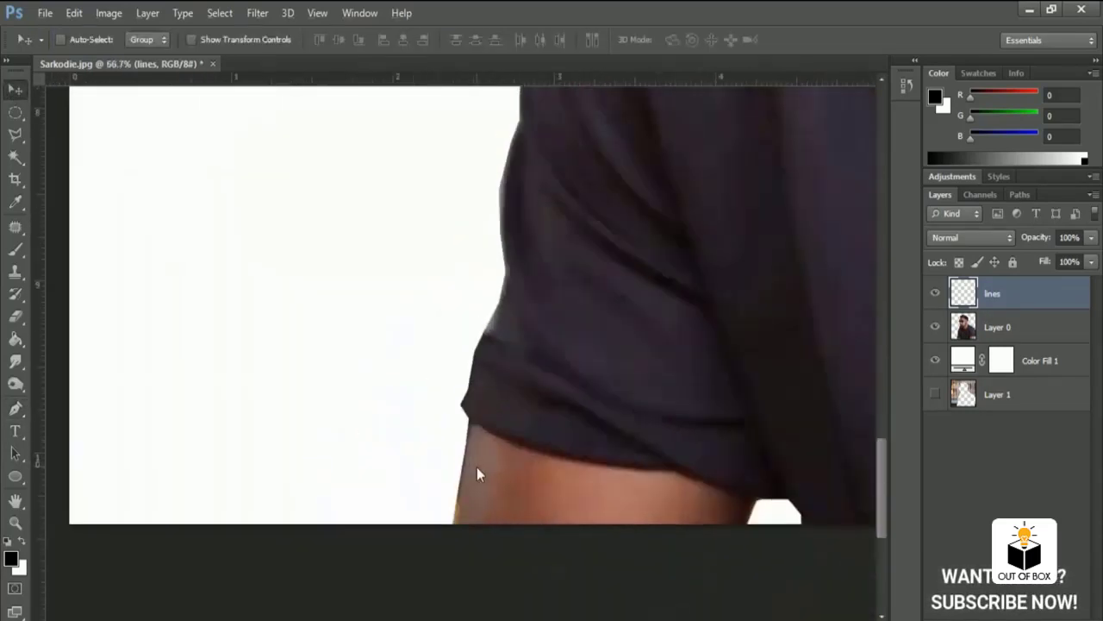
left_click(17, 409)
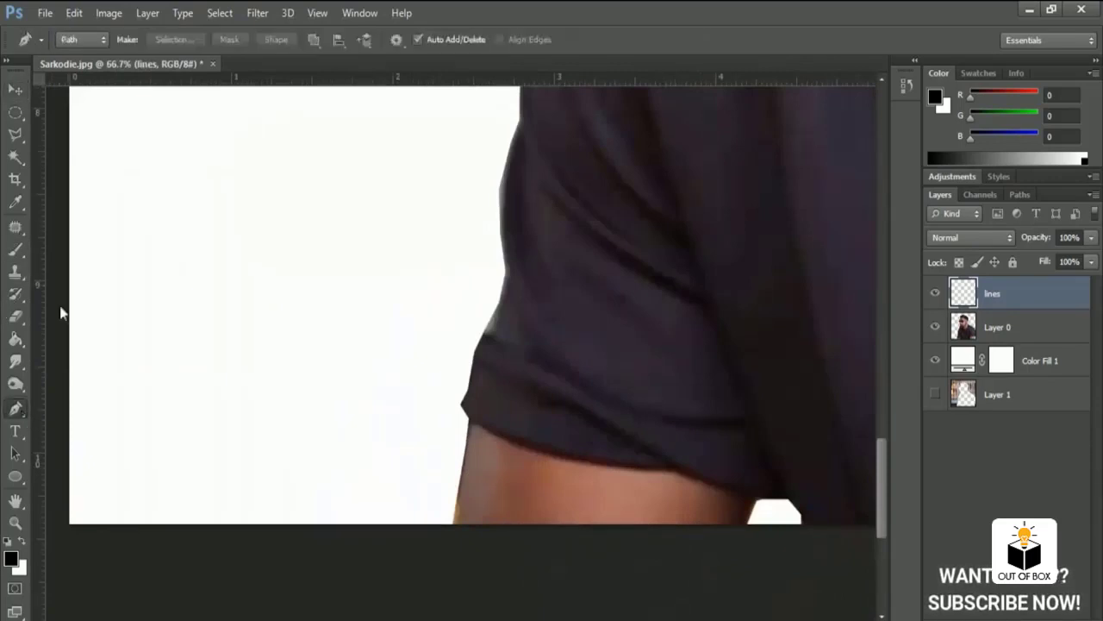
left_click(453, 523)
left_click_drag(457, 494, 464, 465)
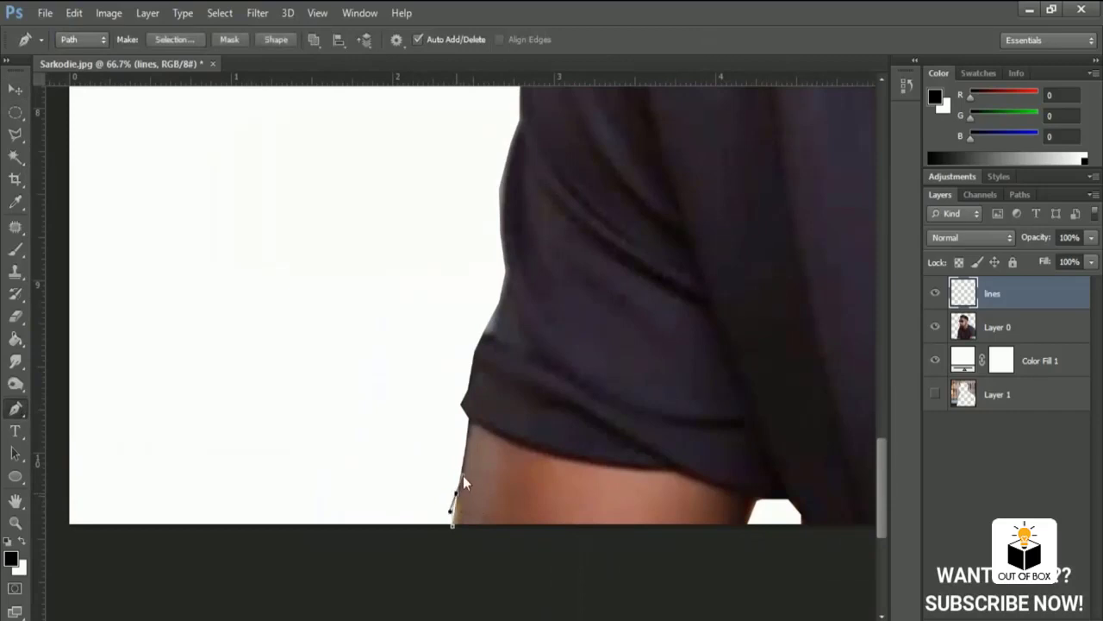
left_click(463, 463)
left_click(459, 395)
left_click(475, 350)
left_click(492, 311)
left_click(504, 279)
left_click(500, 245)
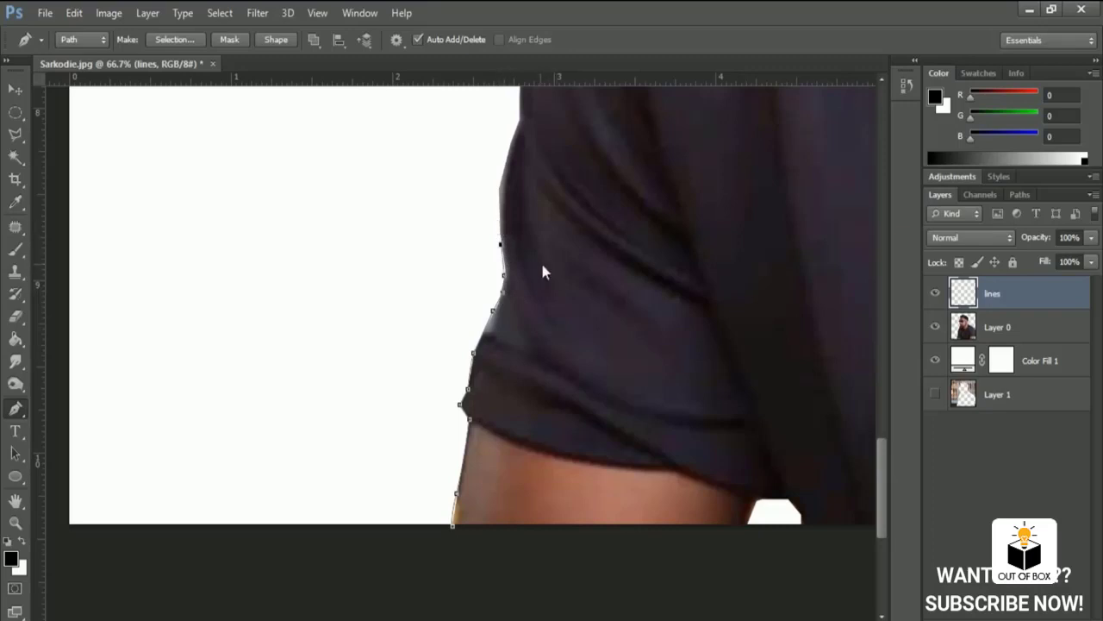
left_click_drag(541, 260, 540, 446)
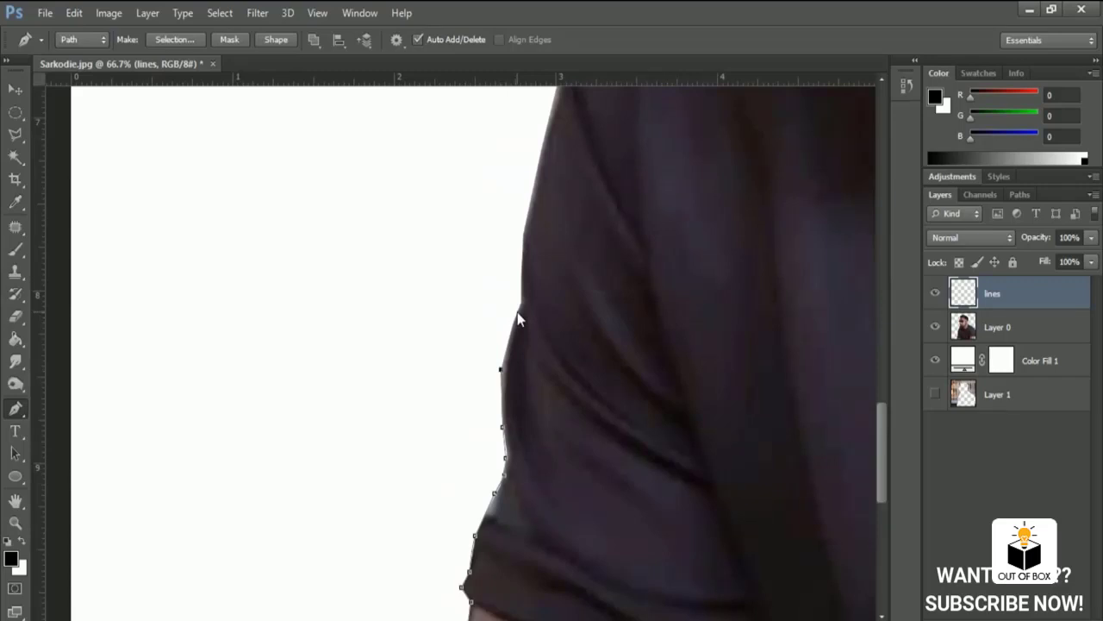
left_click(517, 311)
- Continue the path up the face past the sunglasses and across the top of the hair
scroll(529, 210, "up", 5)
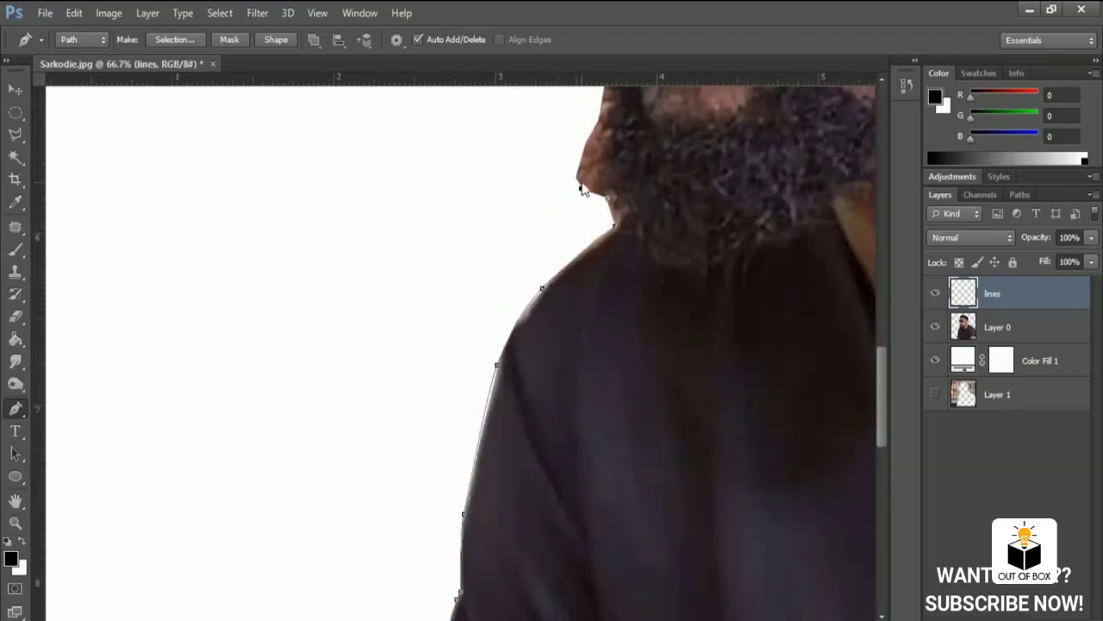
scroll(582, 186, "up", 5)
left_click(525, 312)
left_click(518, 239)
scroll(517, 275, "up", 5)
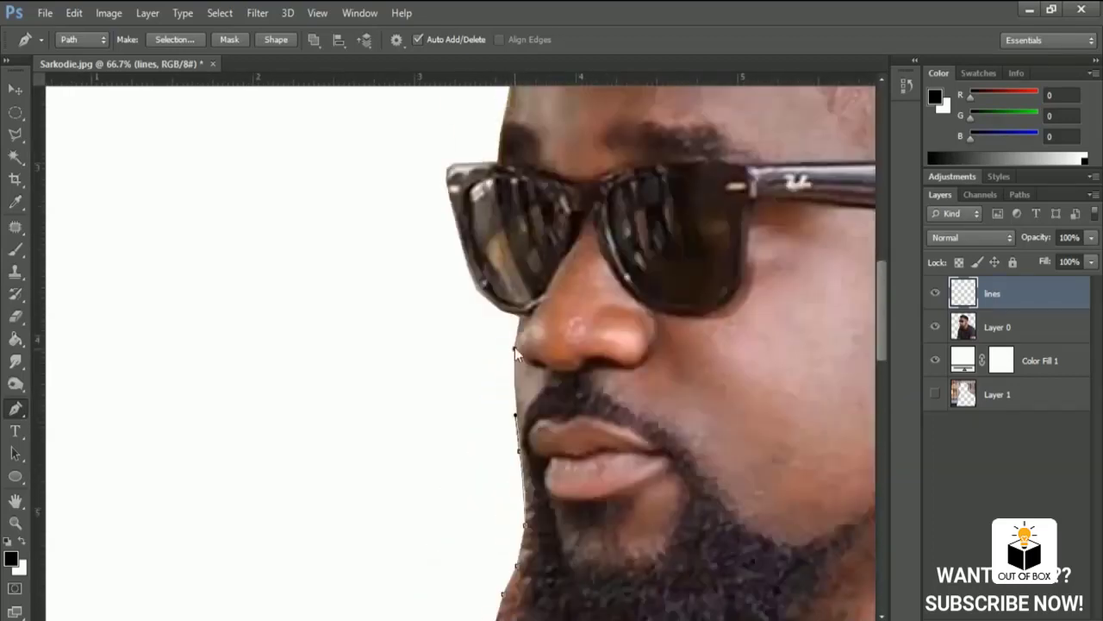
left_click(515, 348)
left_click(476, 288)
left_click(449, 168)
scroll(474, 423, "up", 5)
scroll(474, 423, "up", 5)
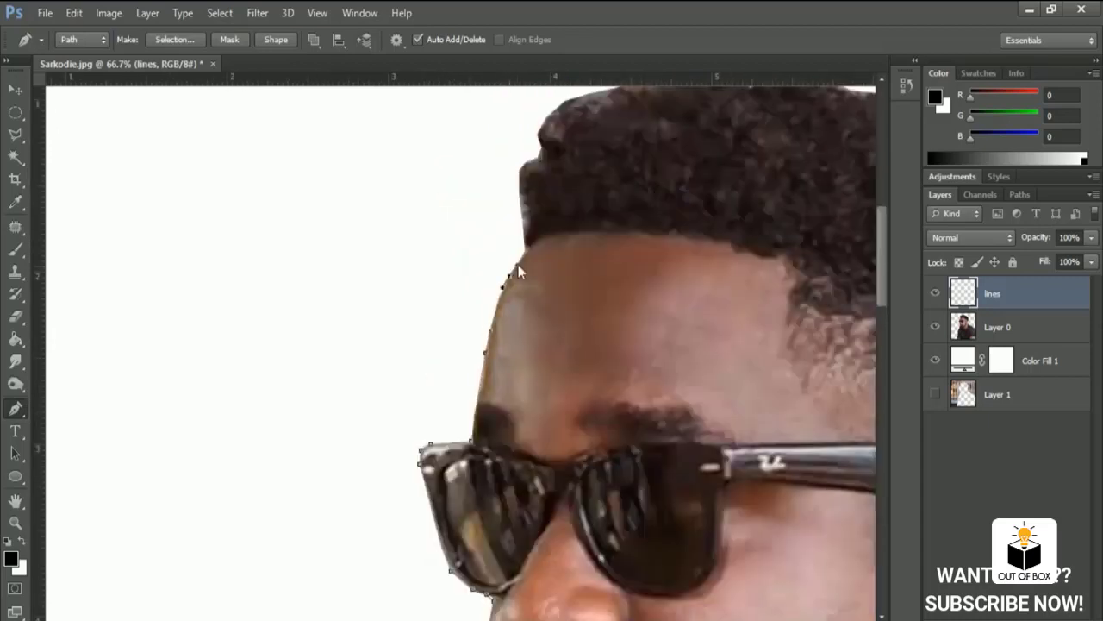
left_click(518, 265)
left_click(537, 159)
scroll(537, 159, "up", 5)
left_click(400, 302)
left_click(522, 265)
left_click(556, 260)
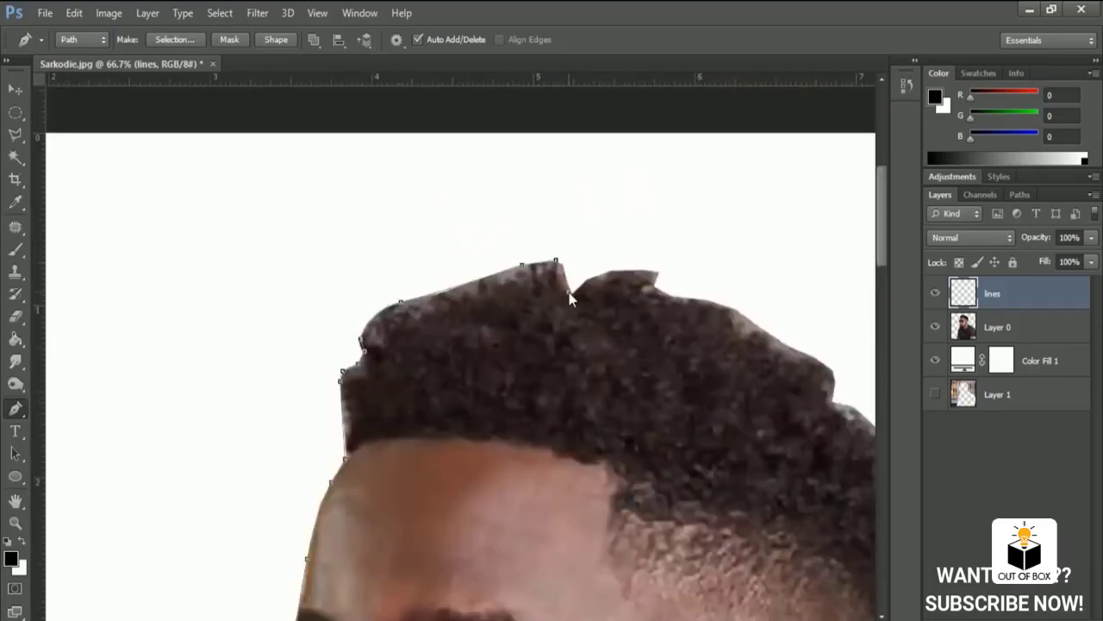
left_click(735, 306)
left_click(799, 350)
- Trace down the back of the head, ear and neck to the shoulder, then zoom out
scroll(798, 350, "down", 3)
scroll(798, 350, "right", 5)
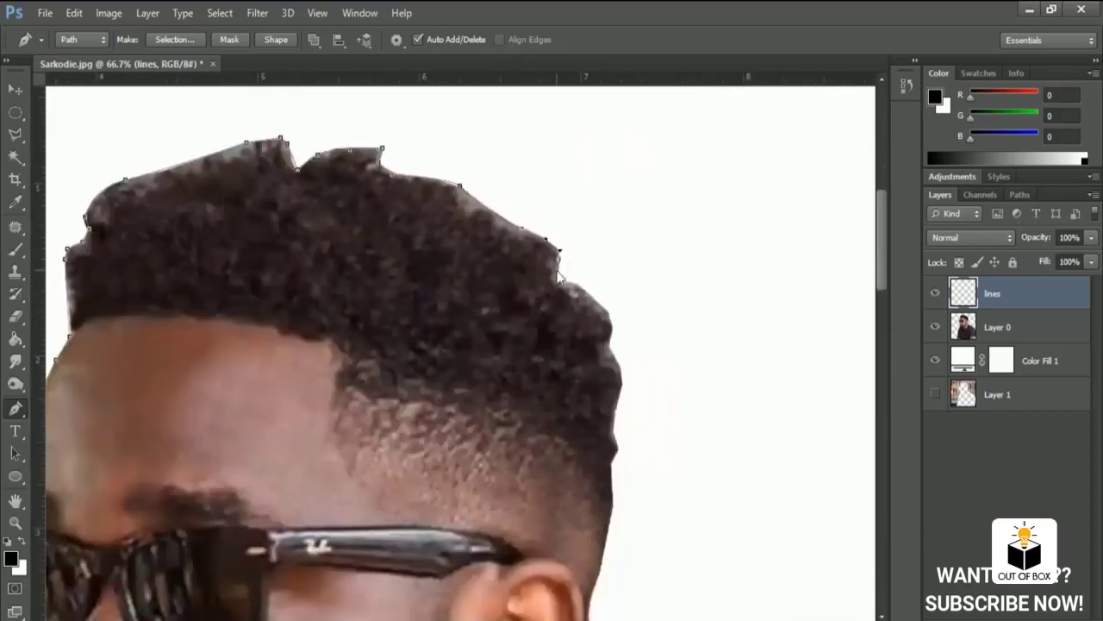
left_click(616, 357)
left_click(617, 405)
left_click(616, 444)
scroll(616, 474, "down", 5)
left_click(637, 293)
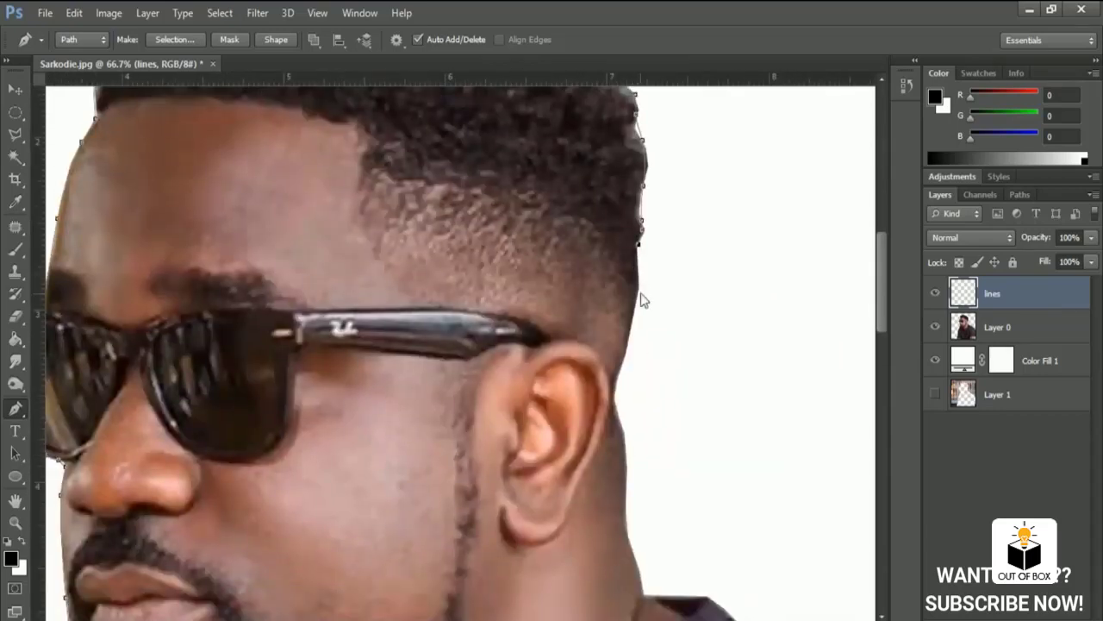
left_click(633, 321)
left_click(616, 498)
left_click(622, 539)
left_click(638, 591)
left_click(700, 595)
scroll(697, 598, "down", 8)
scroll(697, 599, "right", 3)
left_click(776, 385)
scroll(798, 399, "right", 5)
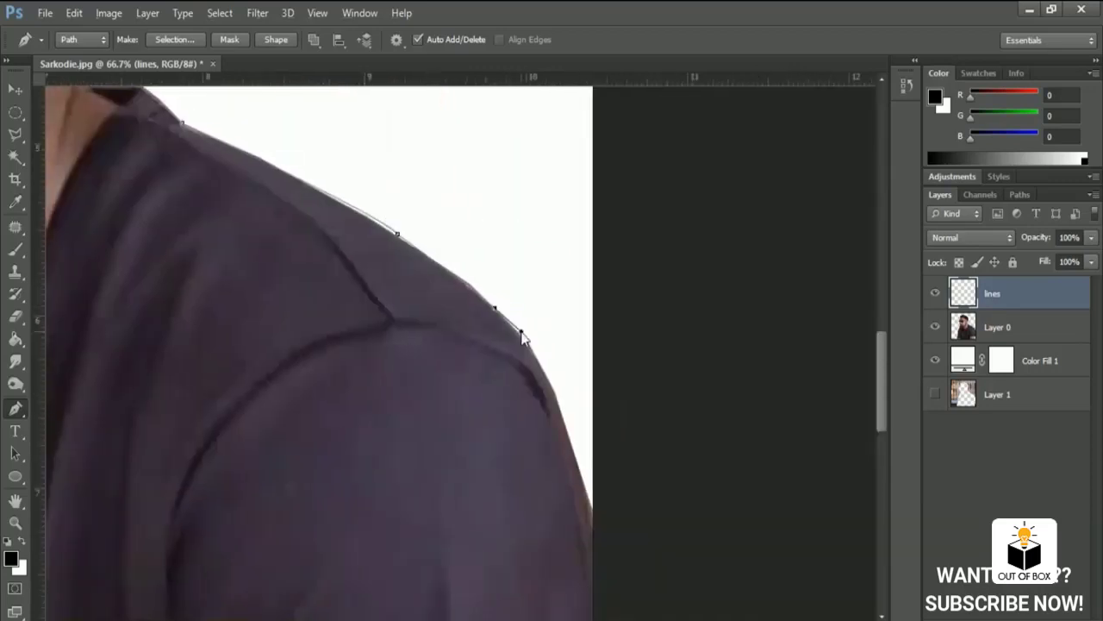
left_click(564, 382)
key("ctrl+minus")
key("ctrl+minus")
key("ctrl+minus")
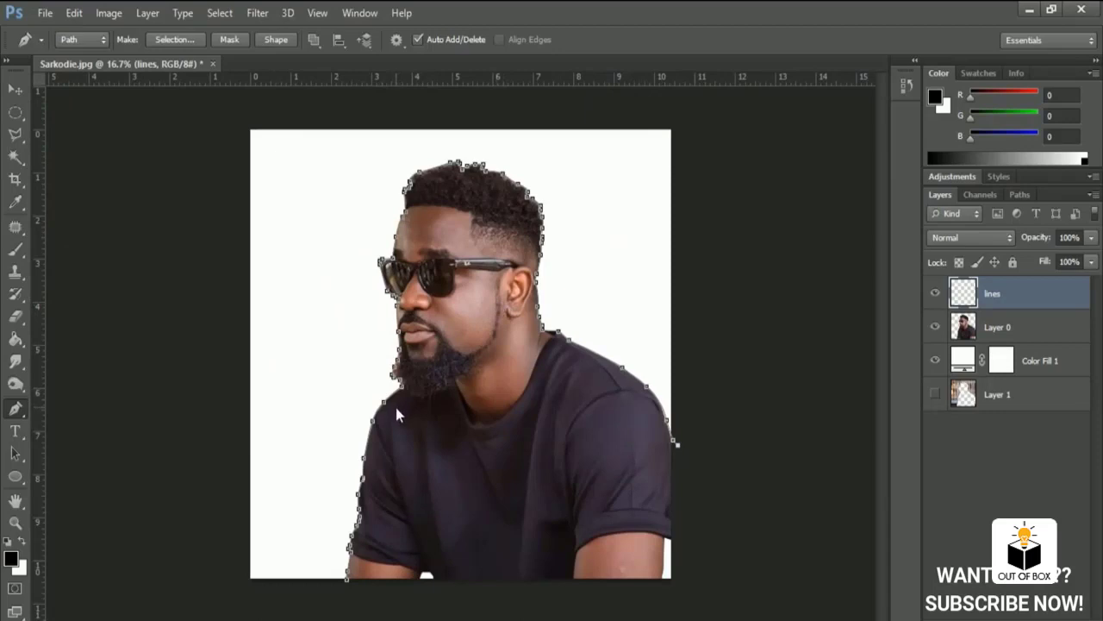
- Set up a hard round 9 px brush, undoing the trial strokes near the ear and cheek
left_click(14, 249)
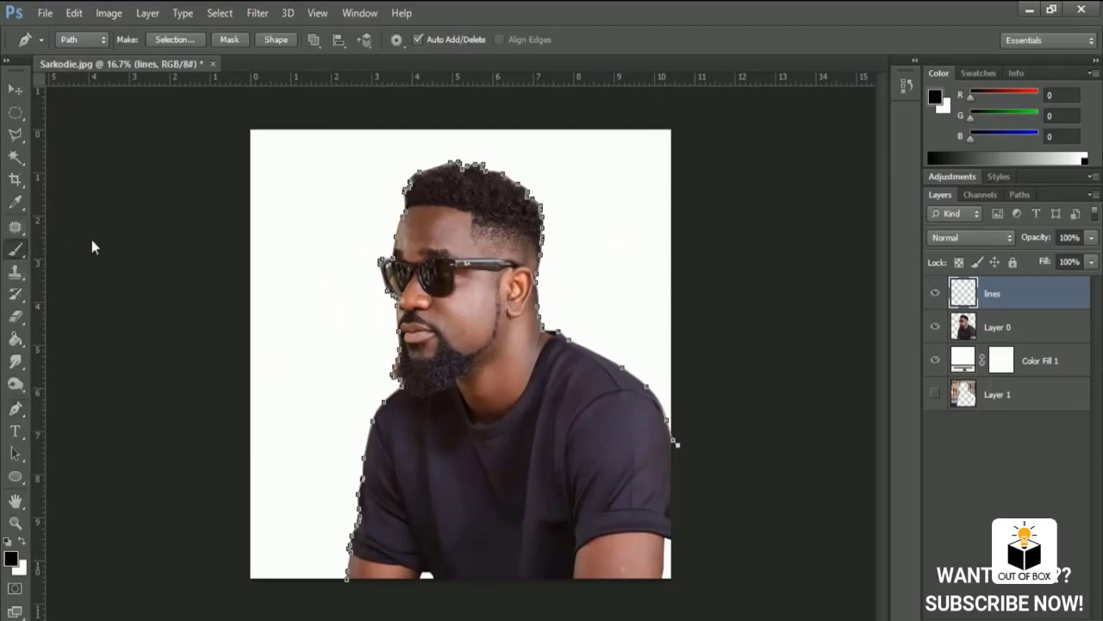
right_click(468, 280)
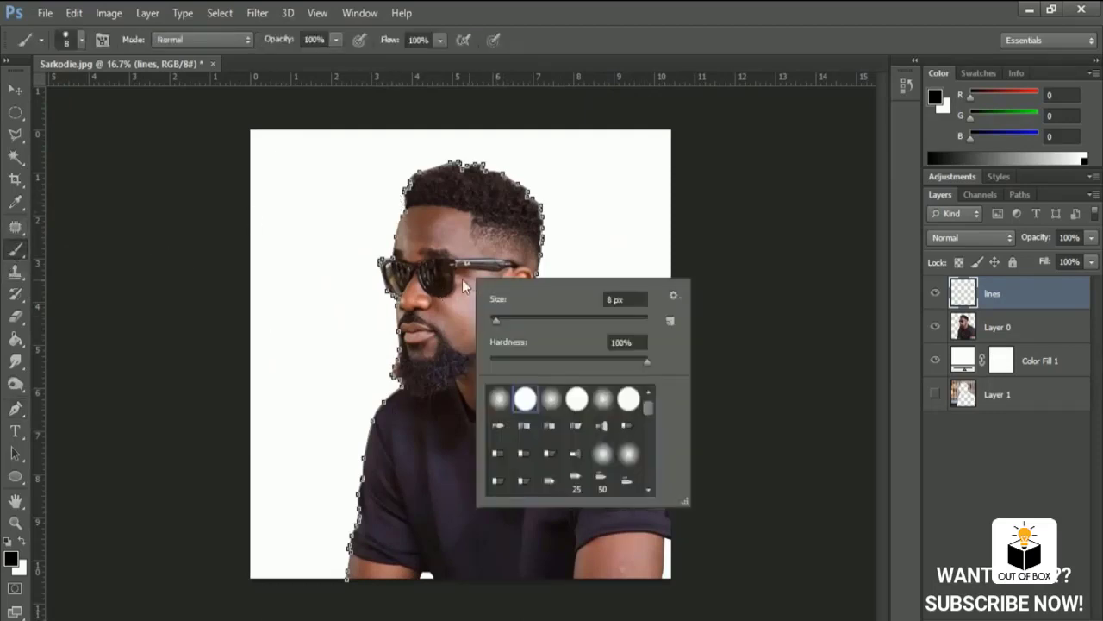
key("Escape")
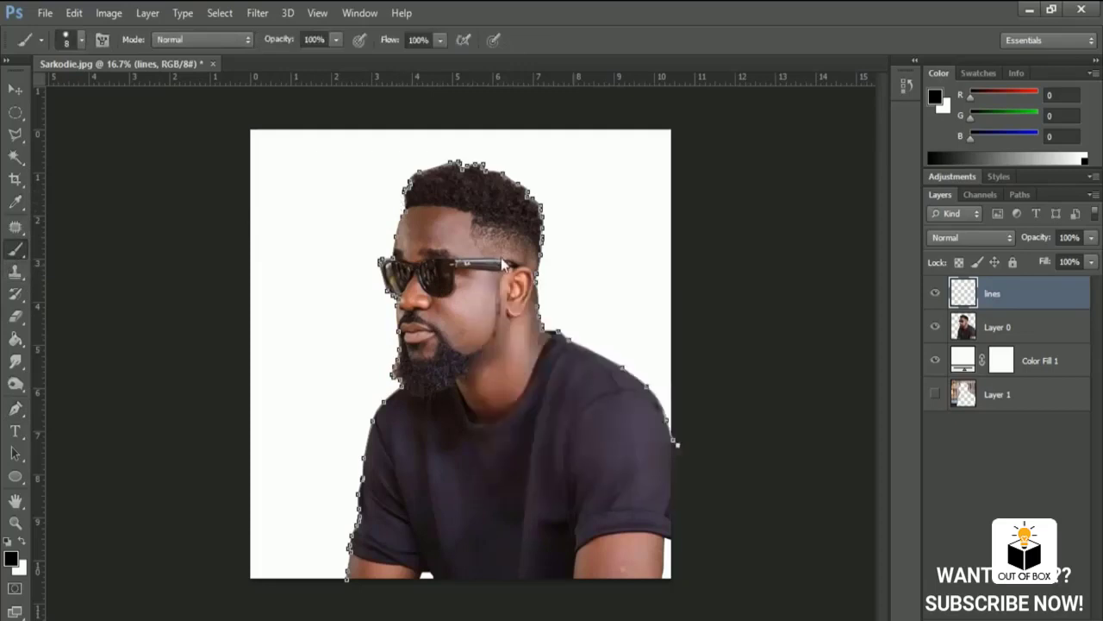
scroll(469, 329, "up", 3)
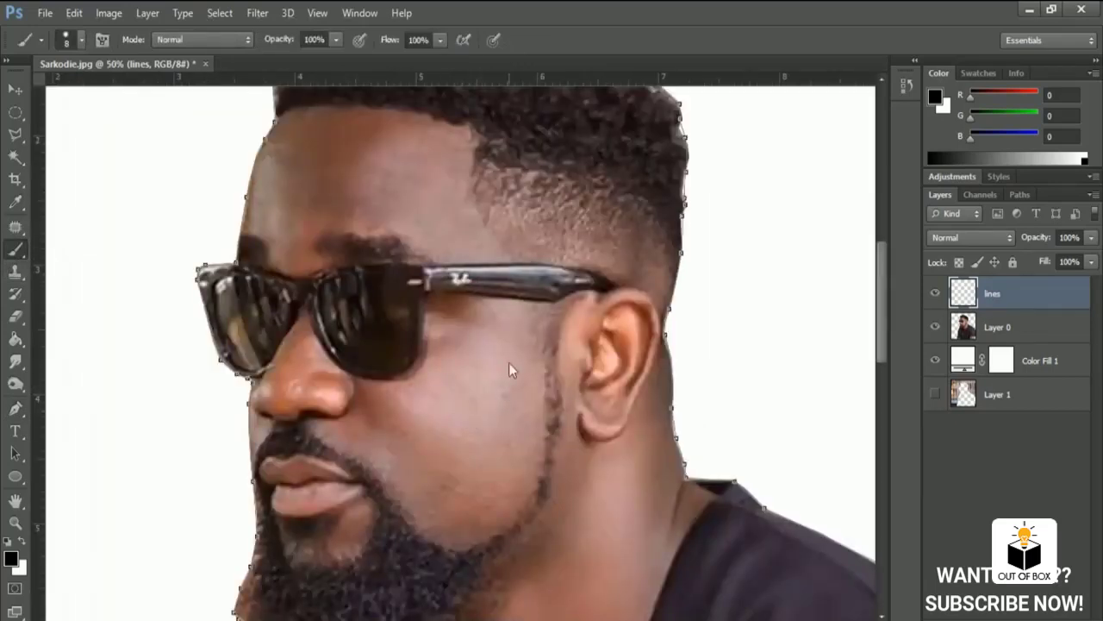
key("bracketright")
key("bracketright")
left_click_drag(574, 364, 551, 430)
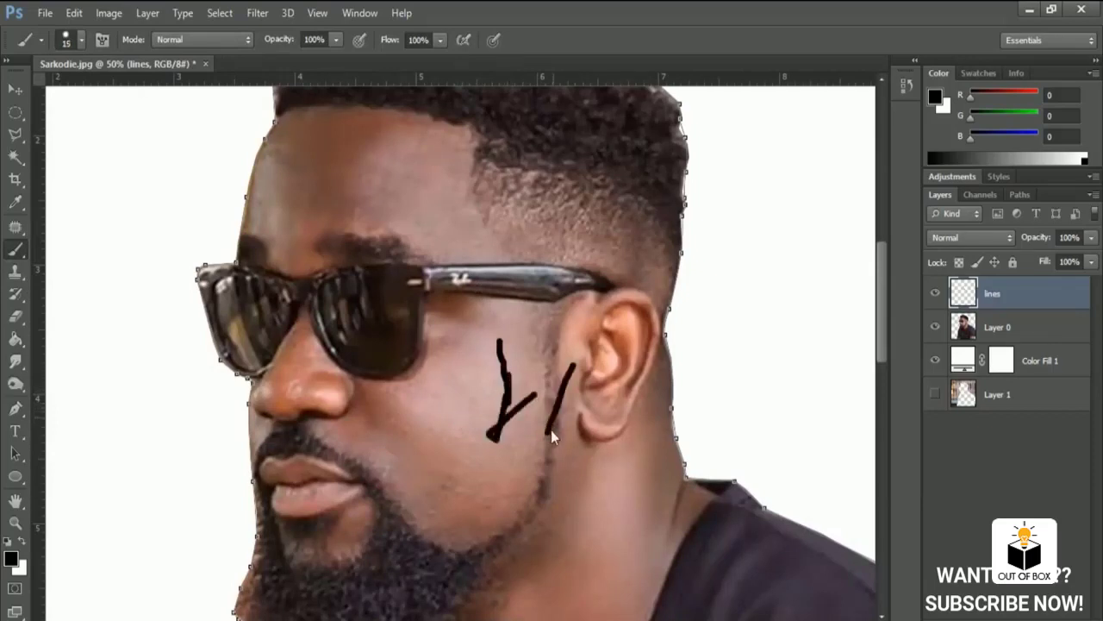
key("ctrl+alt+z")
key("ctrl+alt+z")
left_click_drag(498, 349, 497, 392)
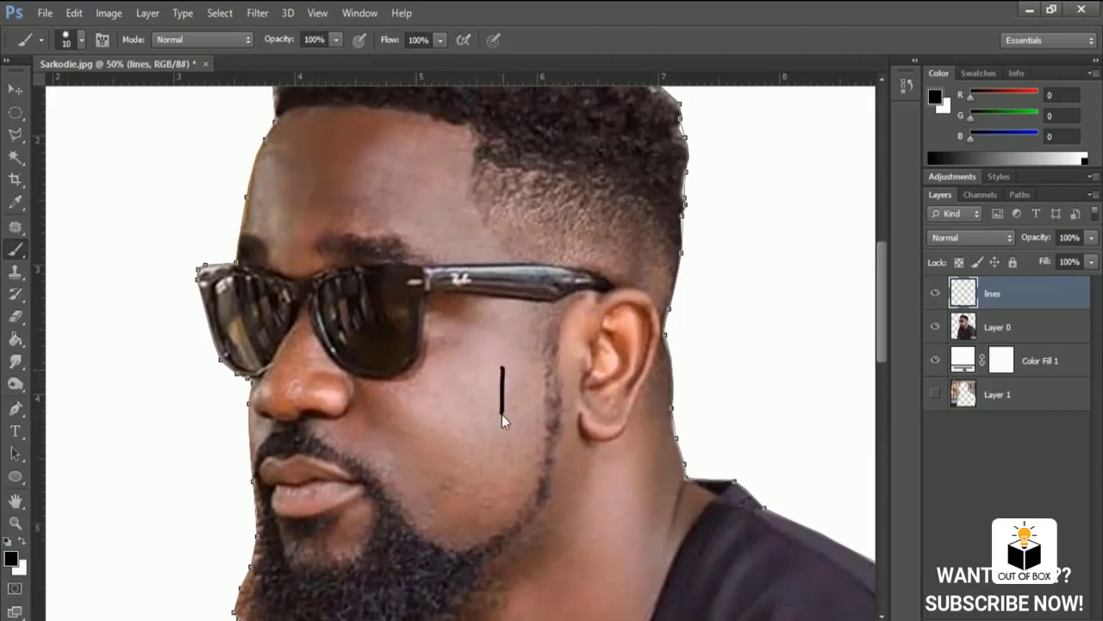
key("ctrl+z")
key("bracketleft")
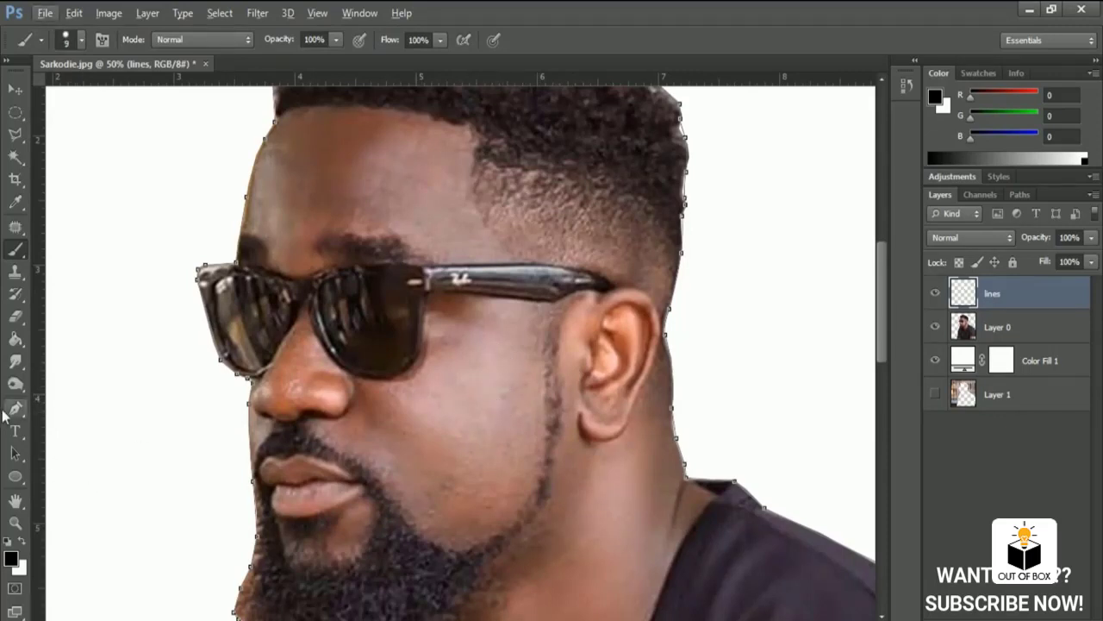
- Stroke the pen outline path with the Brush tool and zoom to inspect the black outline
left_click(13, 411)
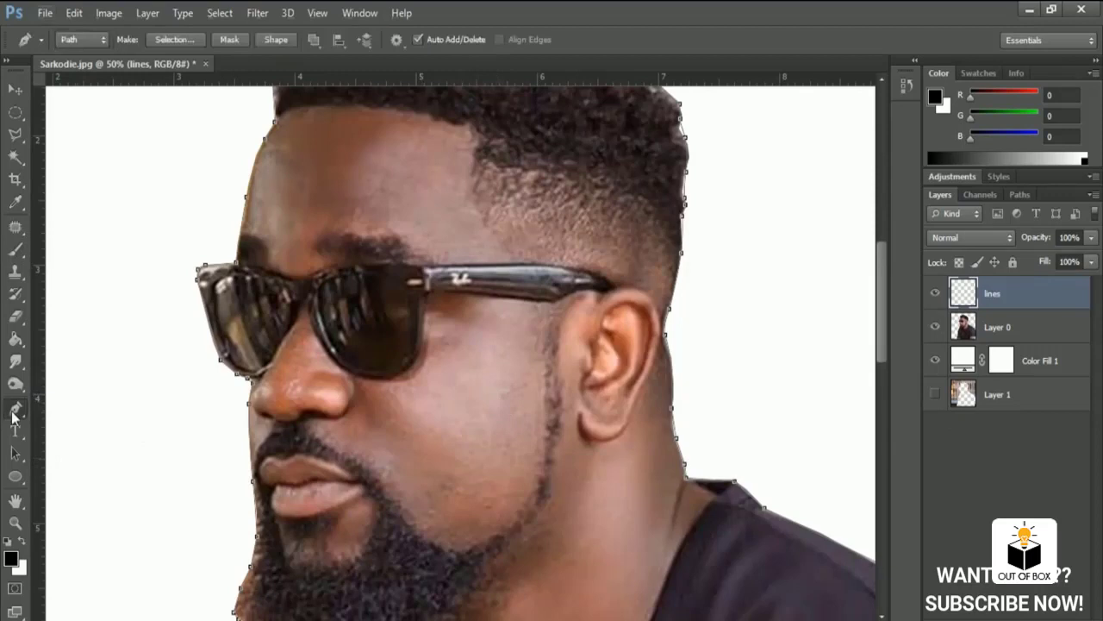
right_click(467, 342)
left_click(510, 363)
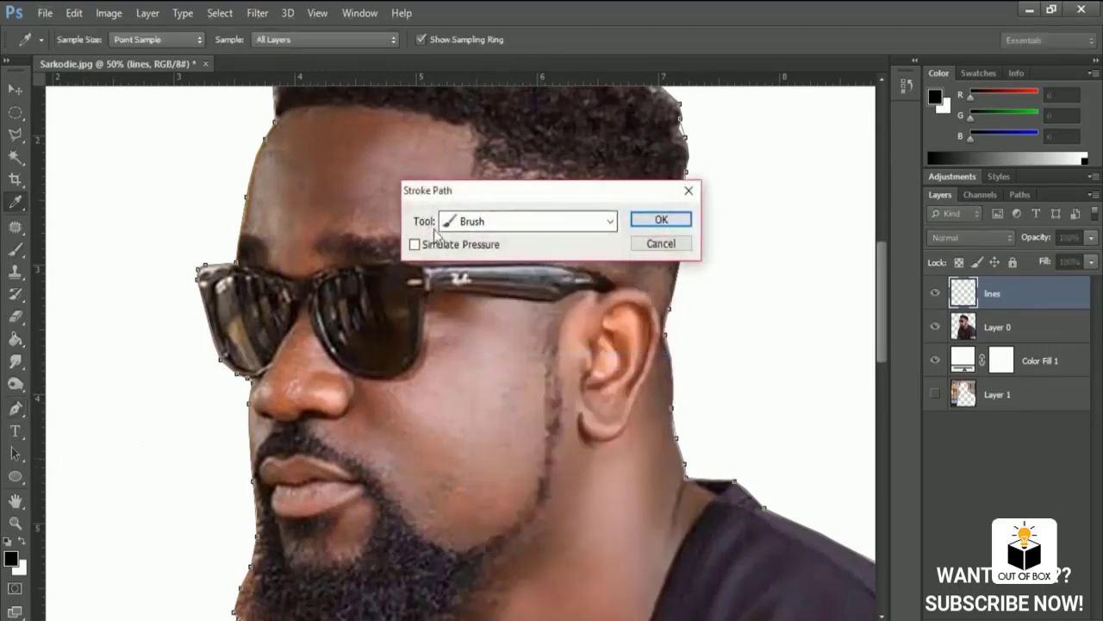
left_click(480, 222)
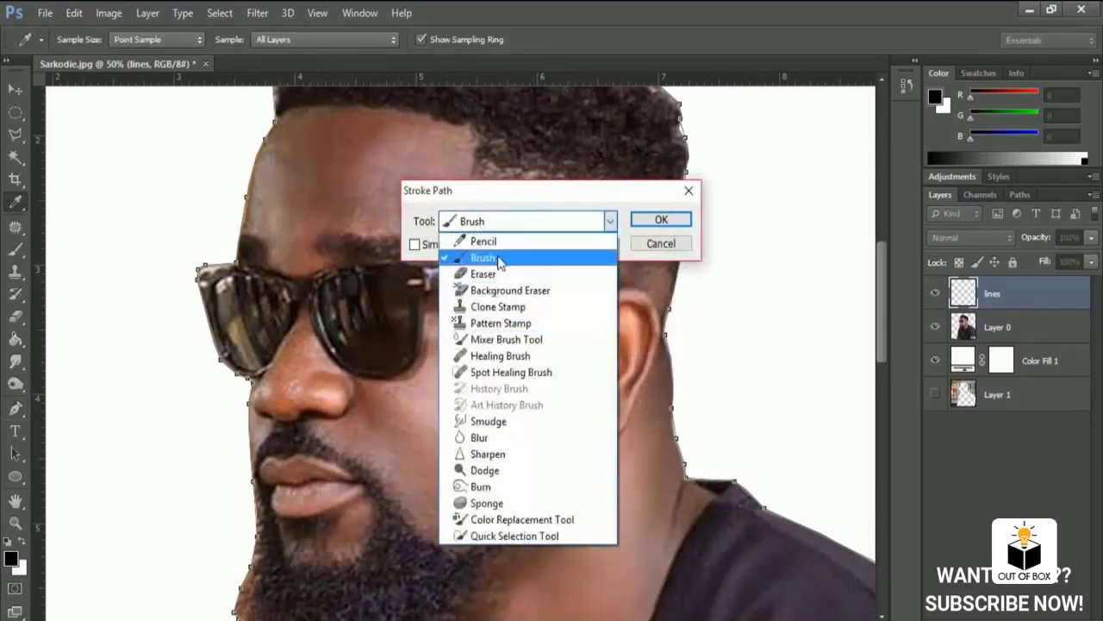
left_click(499, 260)
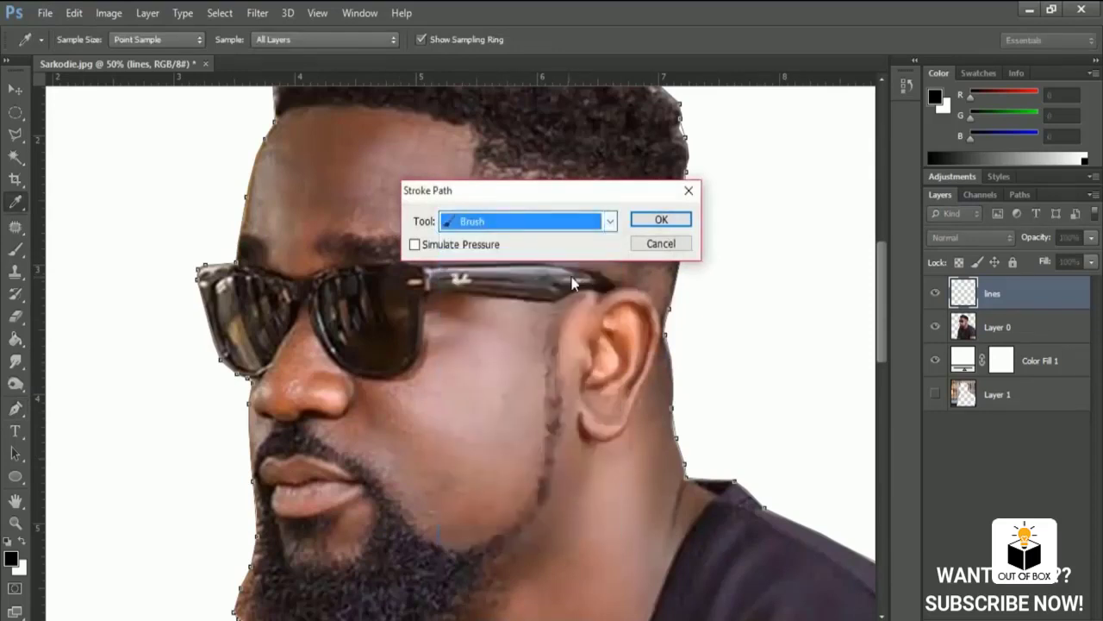
left_click(657, 220)
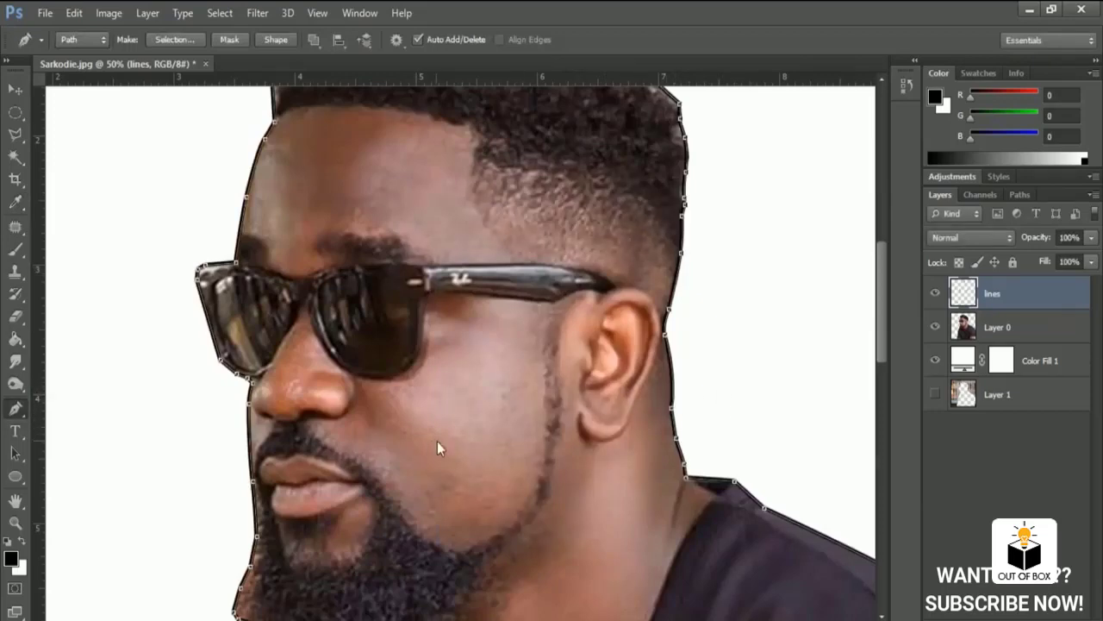
scroll(705, 378, "up", 1)
scroll(690, 385, "up", 1)
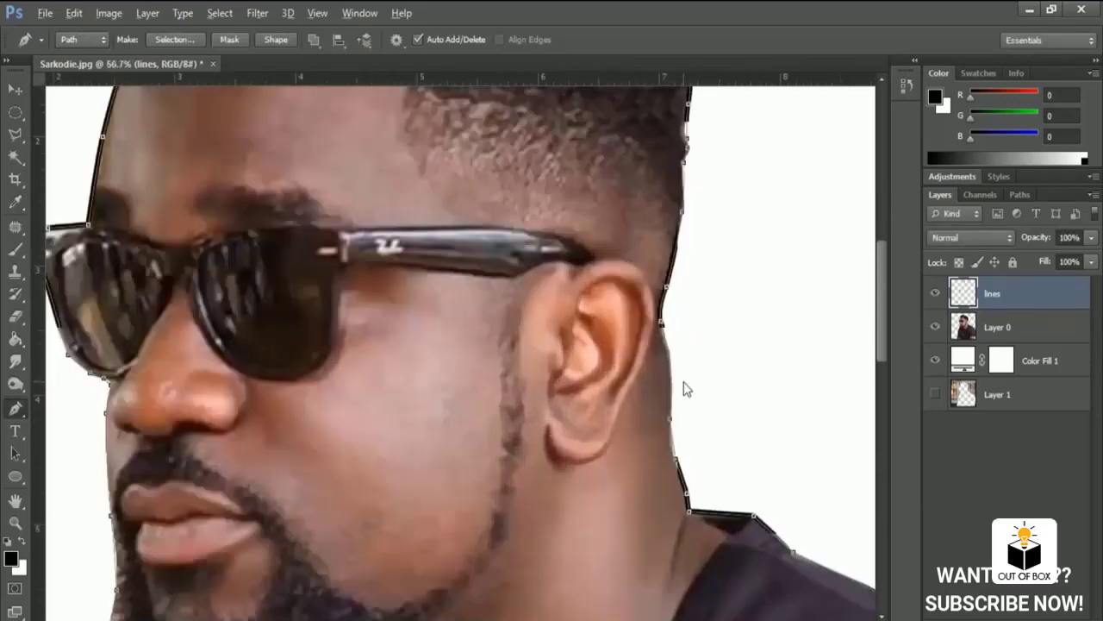
scroll(654, 384, "down", 2)
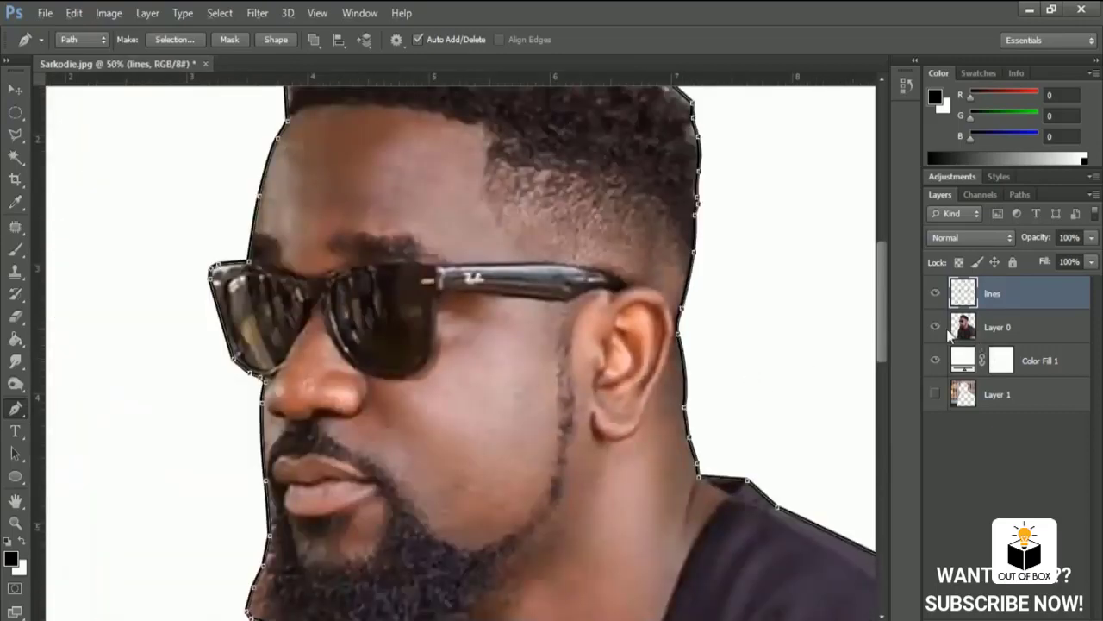
- Select Layer 0 and toggle its visibility off and on to check the outline stroke
left_click(946, 329)
left_click(934, 329)
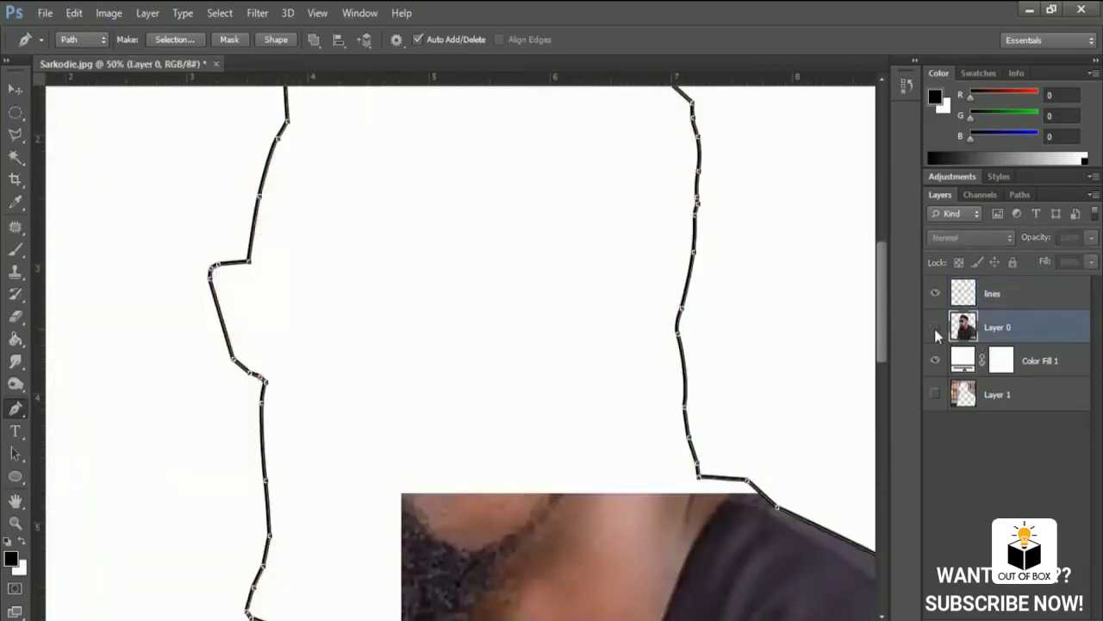
left_click(935, 328)
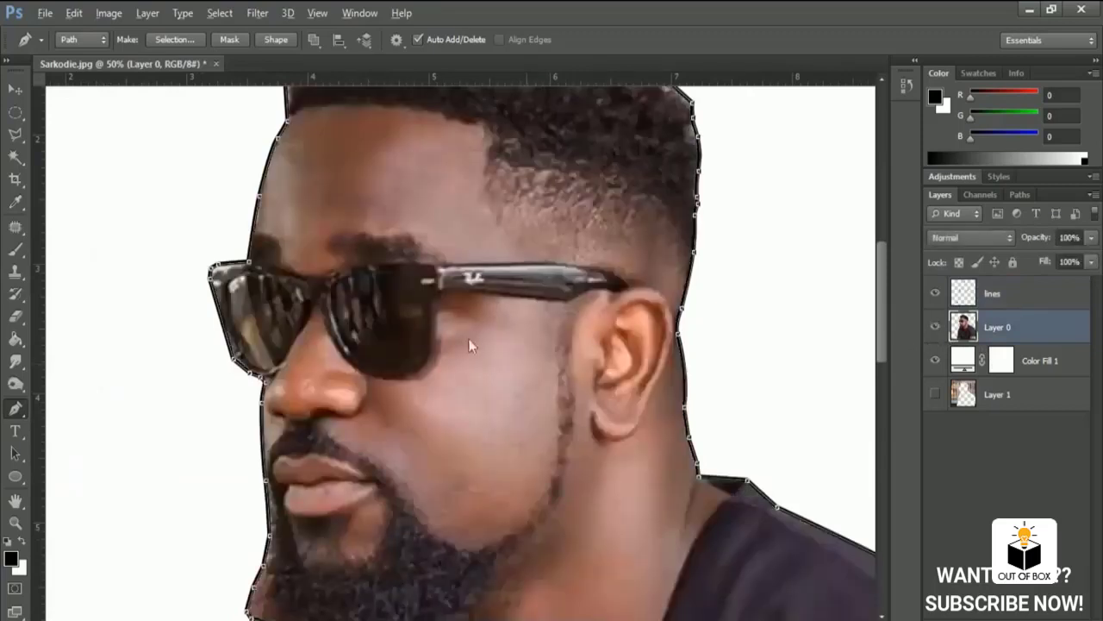
scroll(550, 328, "up", 1)
scroll(551, 327, "down", 1)
scroll(549, 327, "down", 1)
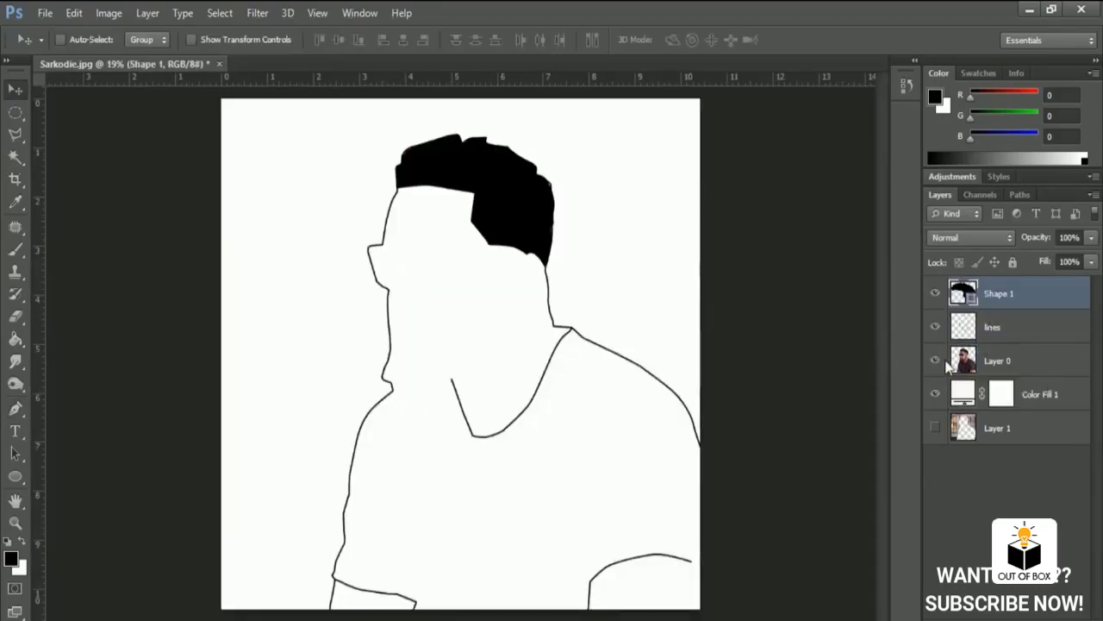
- Turn Layer 0's photo back on beneath the line drawing
left_click(935, 360)
scroll(399, 270, "up", 1)
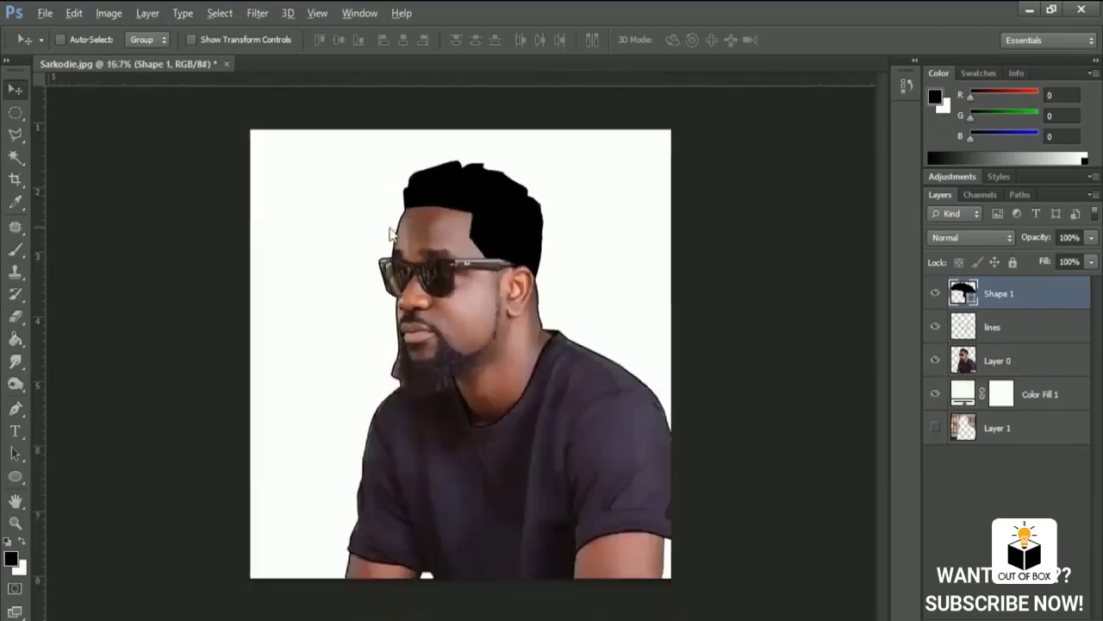
scroll(400, 271, "up", 1)
scroll(404, 278, "up", 1)
scroll(401, 269, "up", 2)
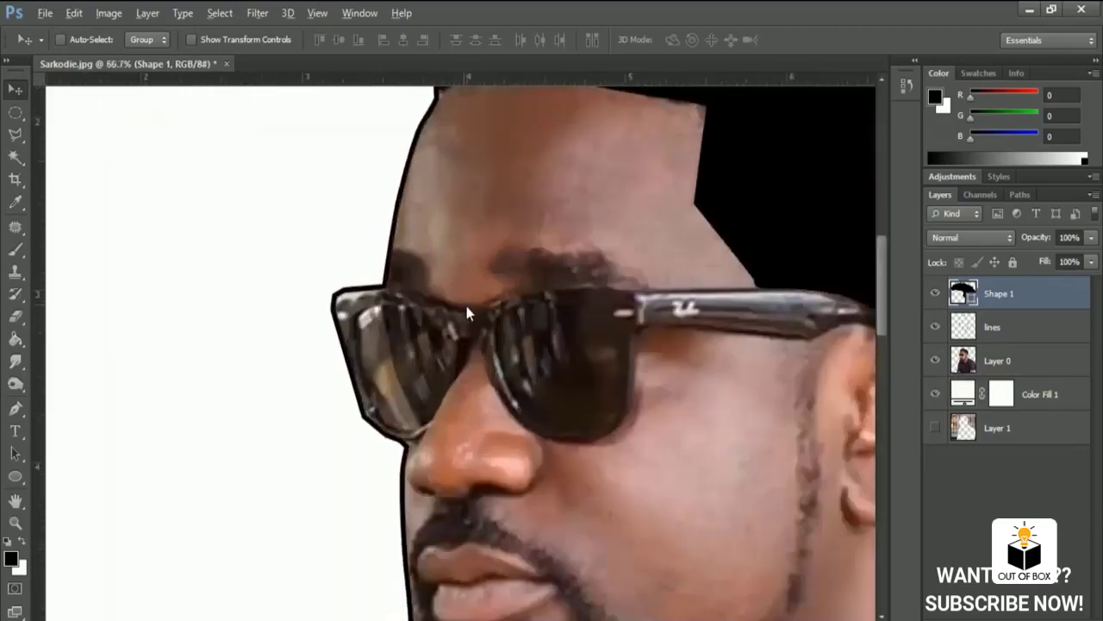
scroll(459, 324, "down", 1)
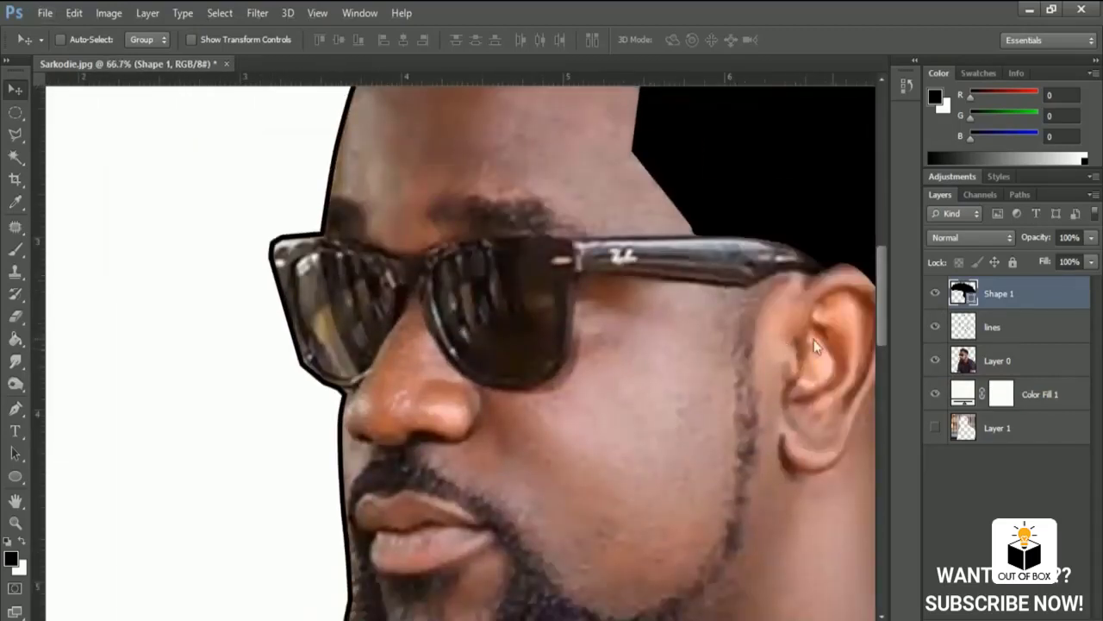
- Hide the lines and Shape 1 layers and switch to the Pen tool in Shape mode
left_click(989, 332)
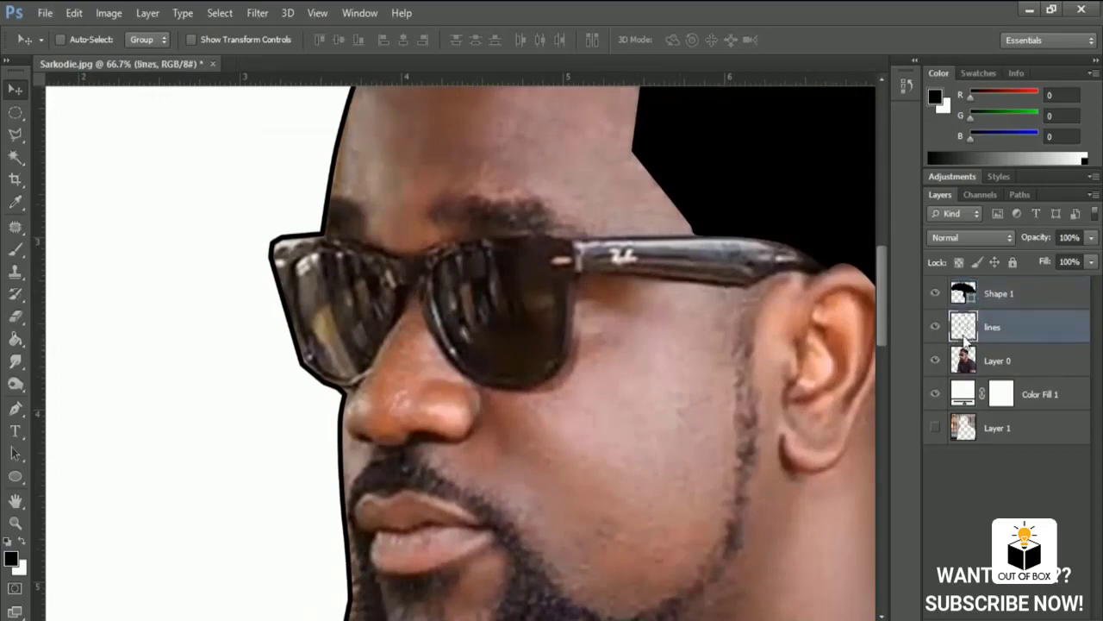
left_click(936, 327)
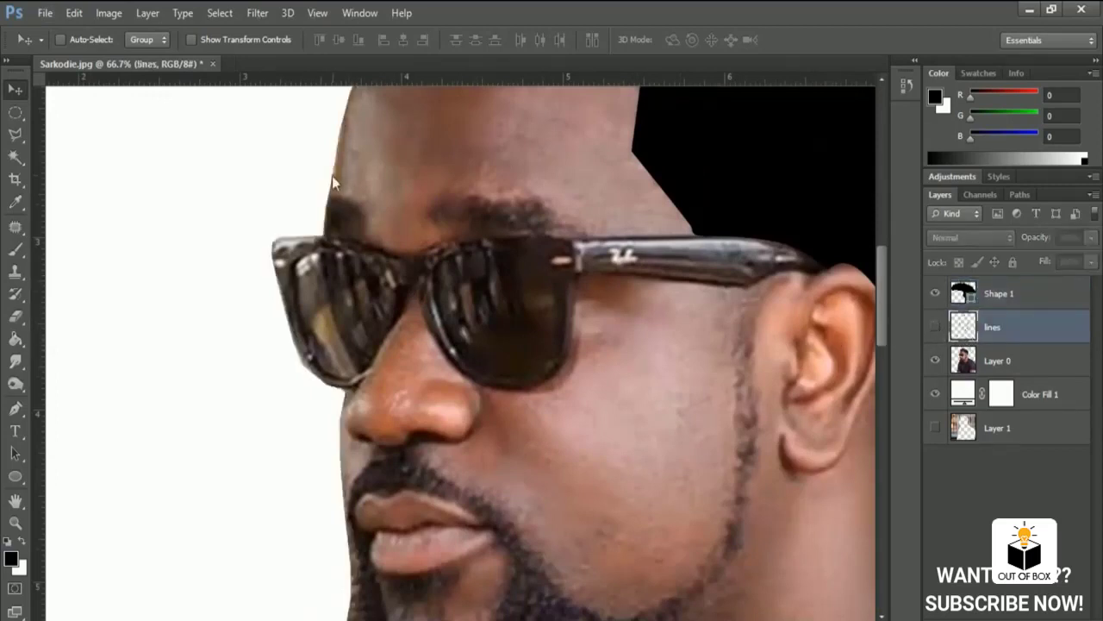
scroll(340, 175, "down", 2)
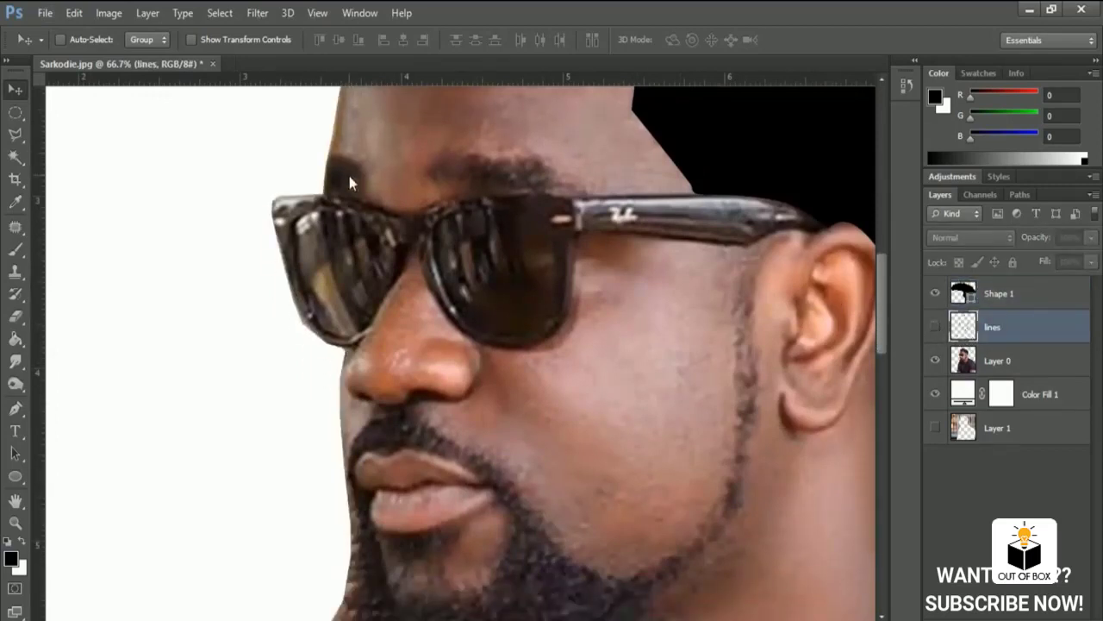
left_click(935, 293)
left_click(13, 411)
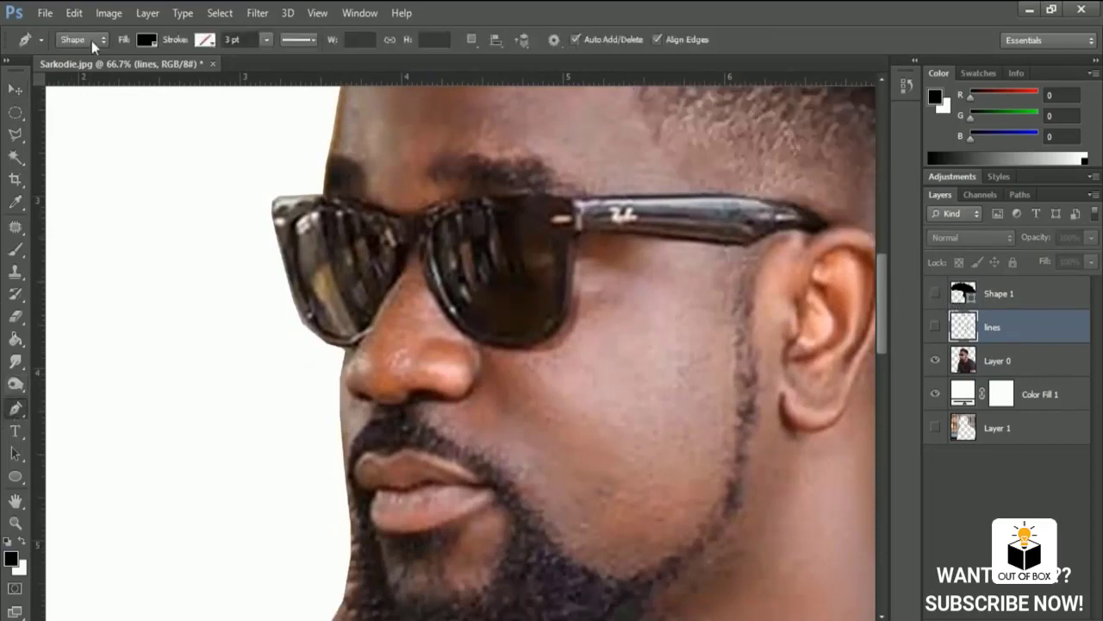
- Start the black glasses shape, tracing the left lens down and across the nose bridge
left_click_drag(316, 244, 522, 262)
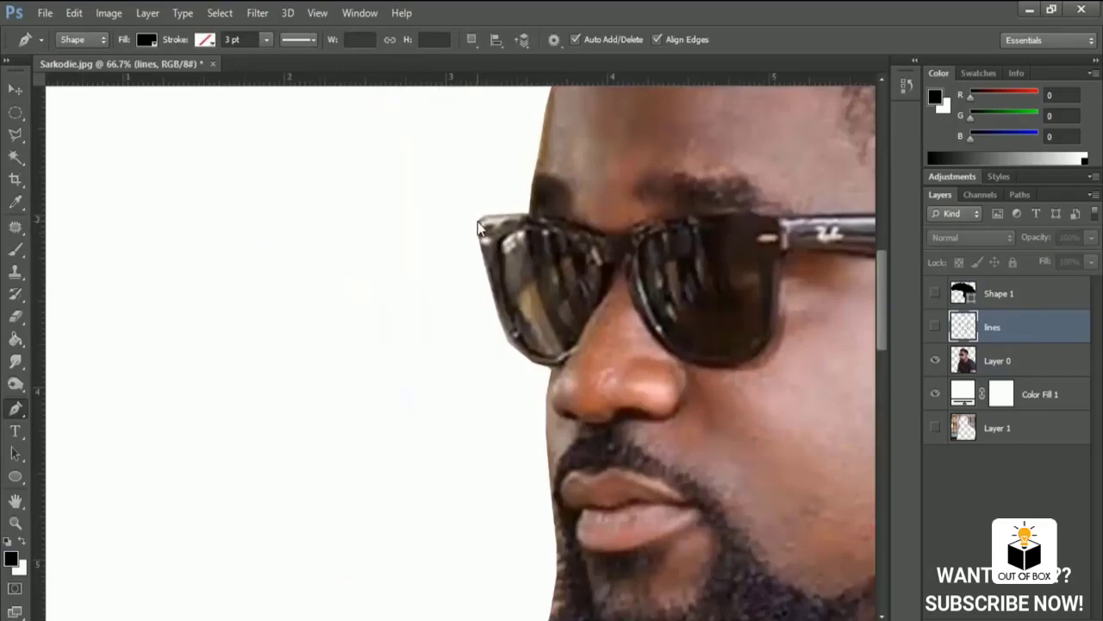
scroll(478, 226, "up", 1)
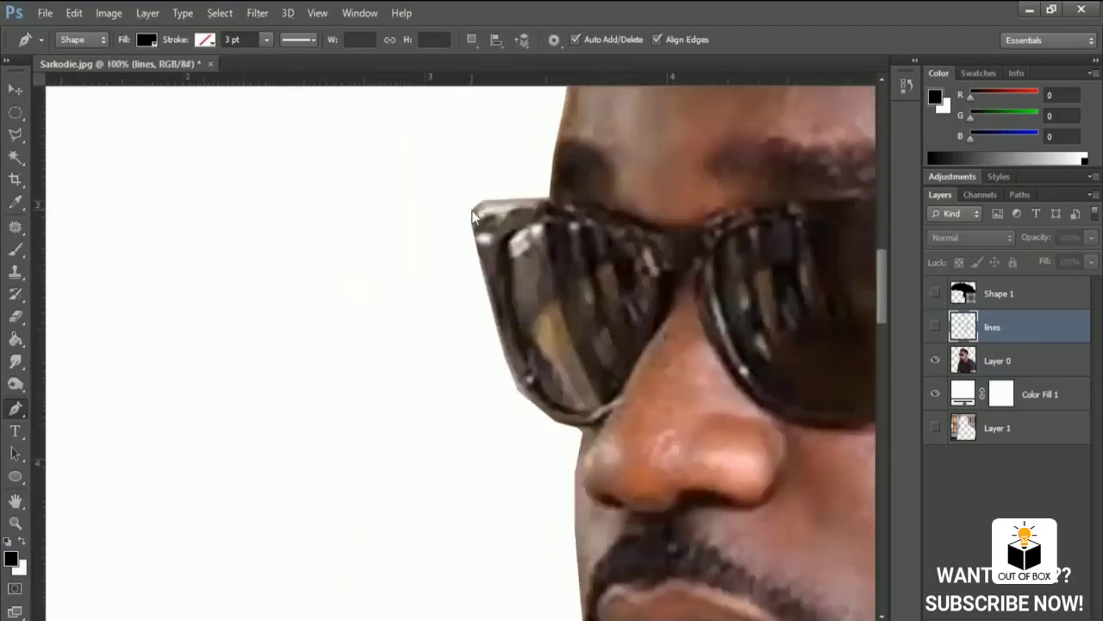
left_click(473, 210)
left_click_drag(479, 266, 484, 289)
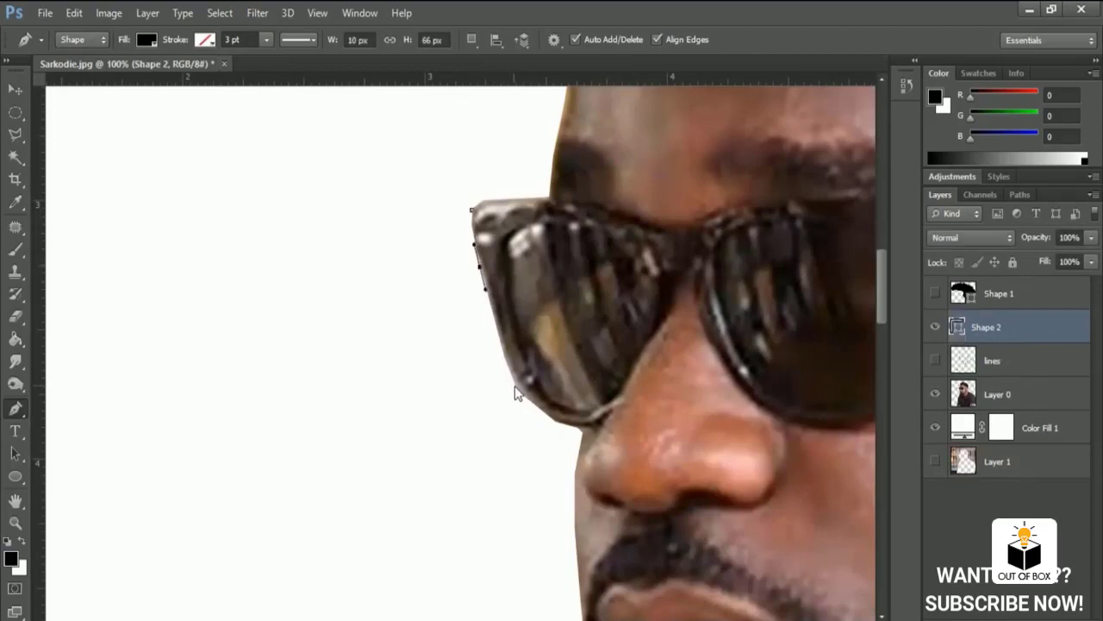
left_click_drag(513, 385, 555, 423)
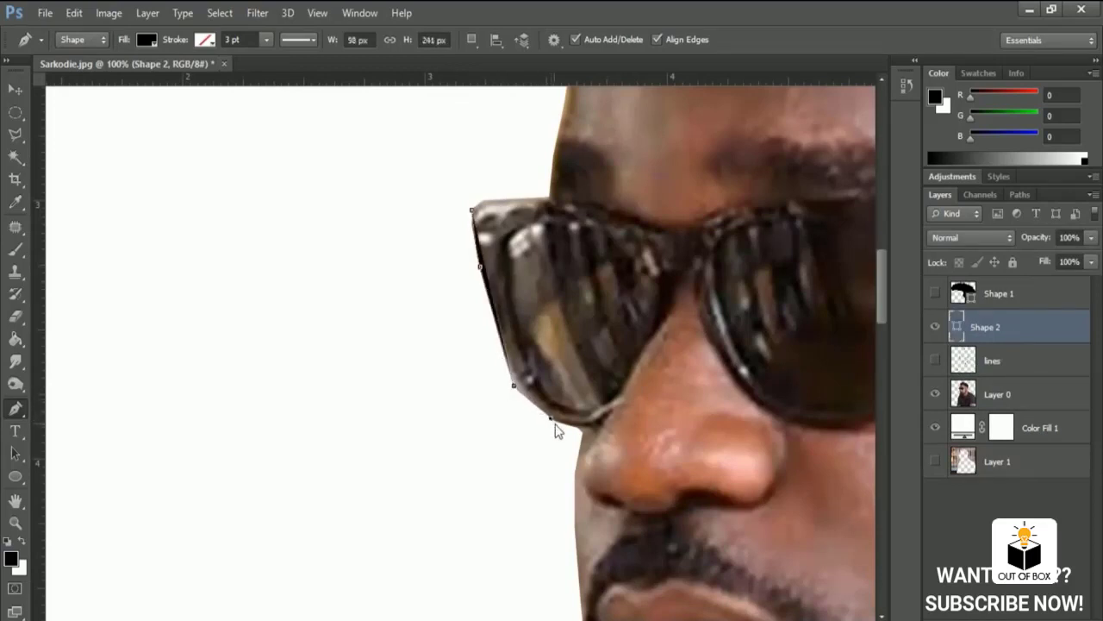
left_click(577, 430)
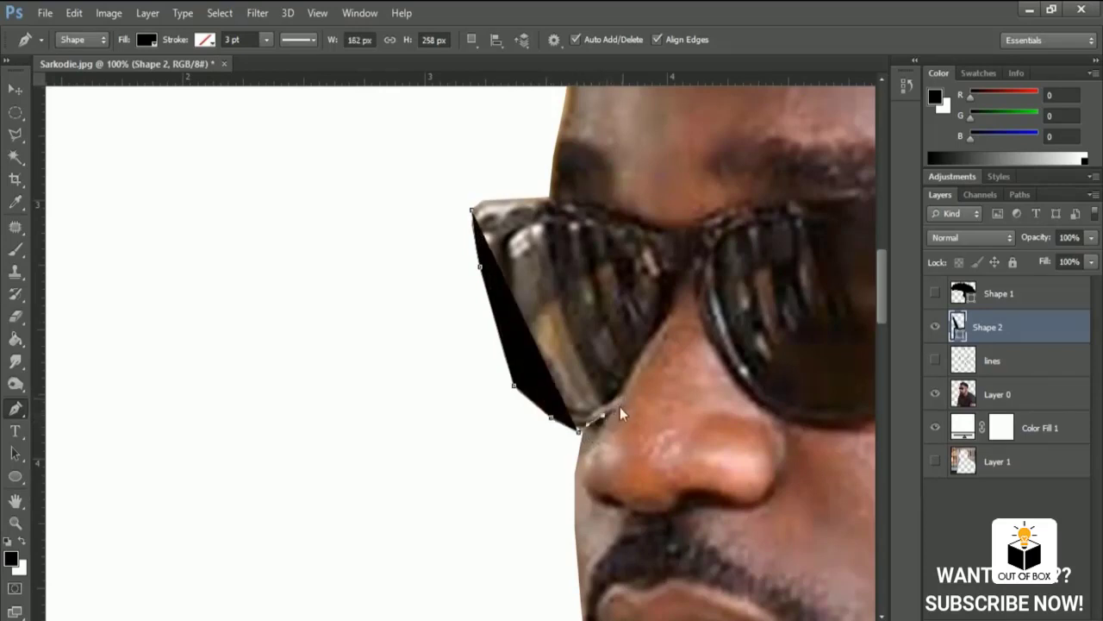
left_click_drag(620, 400, 622, 402)
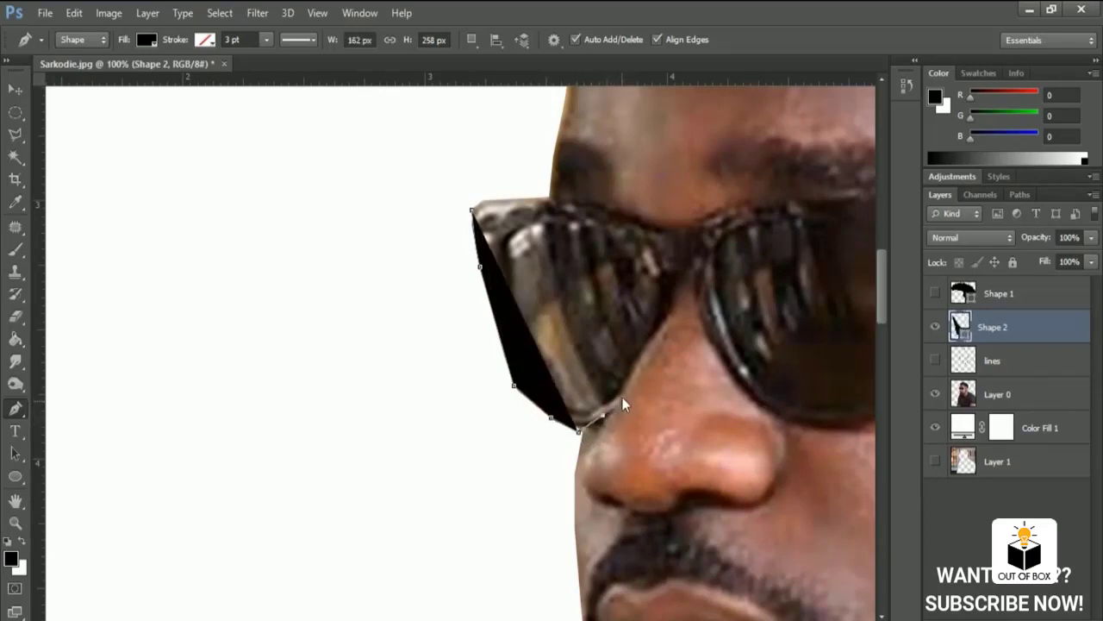
left_click(651, 338)
left_click(663, 314)
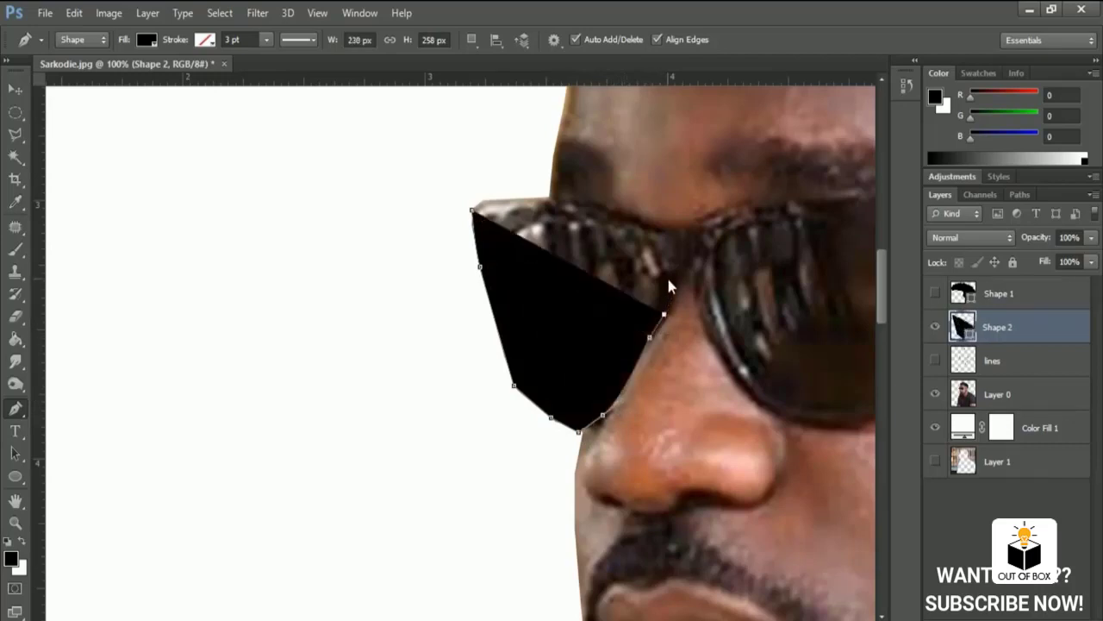
left_click(672, 275)
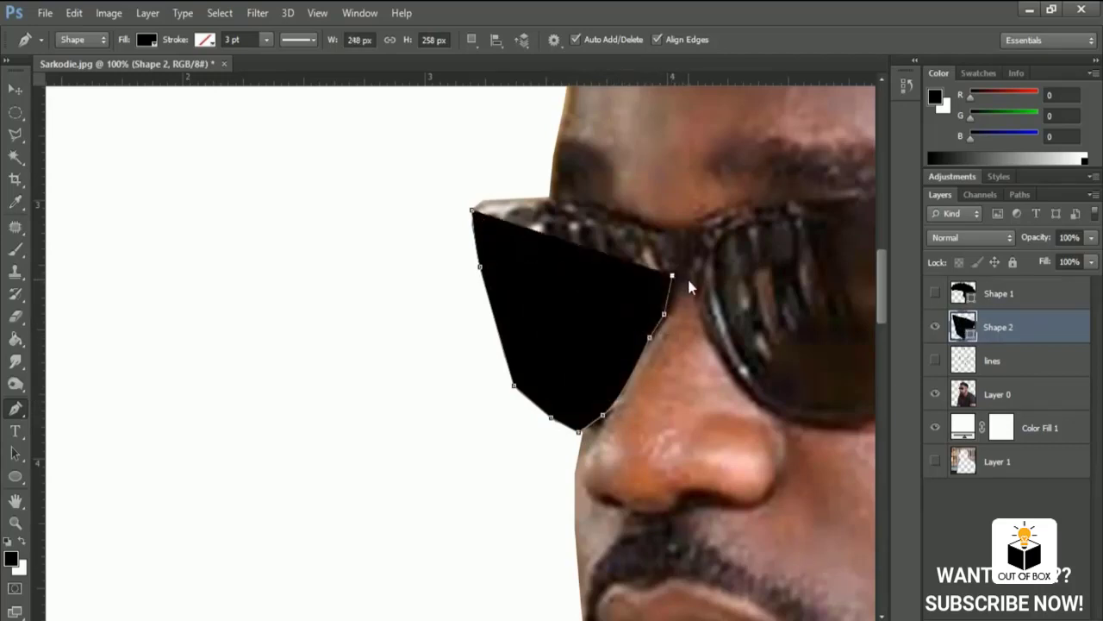
left_click(690, 276)
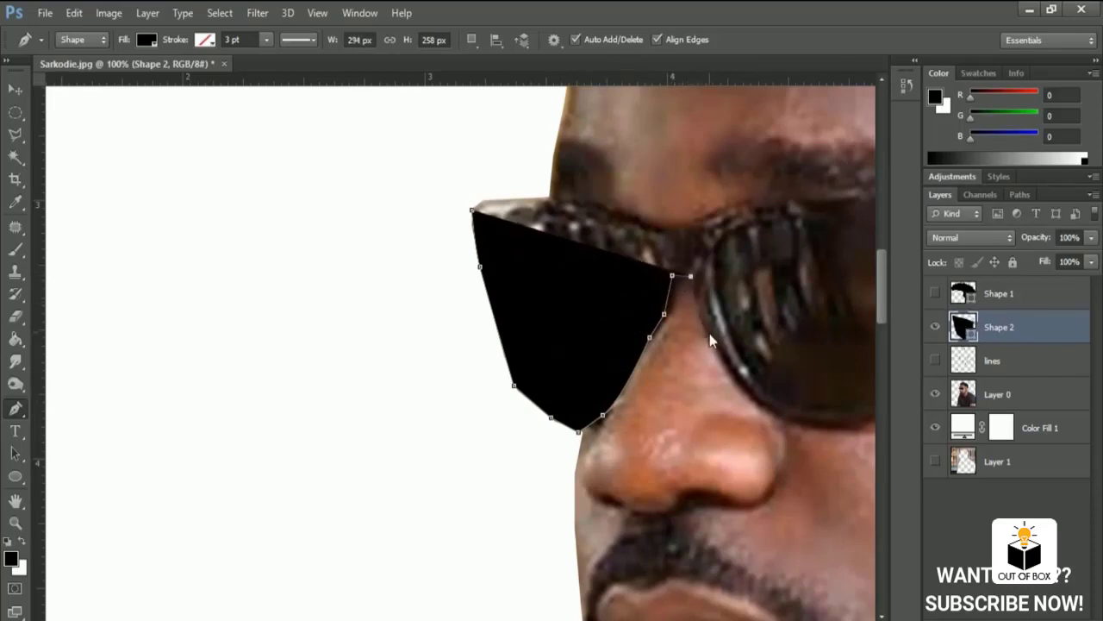
- Continue the glasses outline around the right lens and along the temple arm
left_click(710, 332)
left_click(742, 380)
left_click(780, 417)
left_click_drag(780, 416, 683, 389)
left_click(743, 402)
left_click(824, 312)
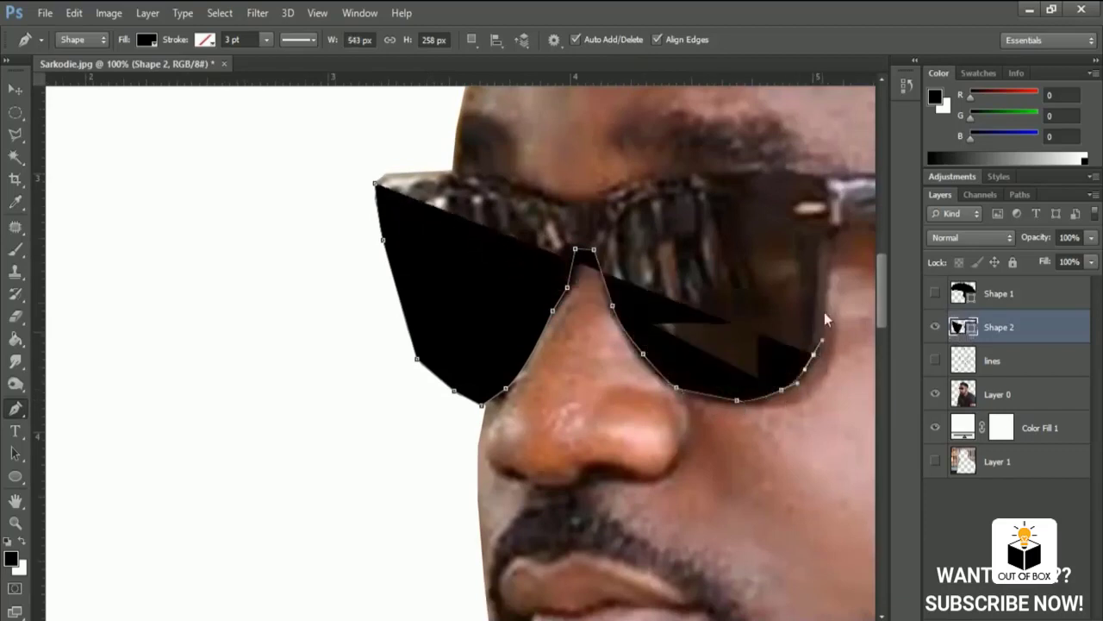
left_click_drag(824, 312, 517, 293)
left_click(751, 290)
left_click_drag(678, 244, 550, 262)
left_click(586, 249)
left_click(627, 220)
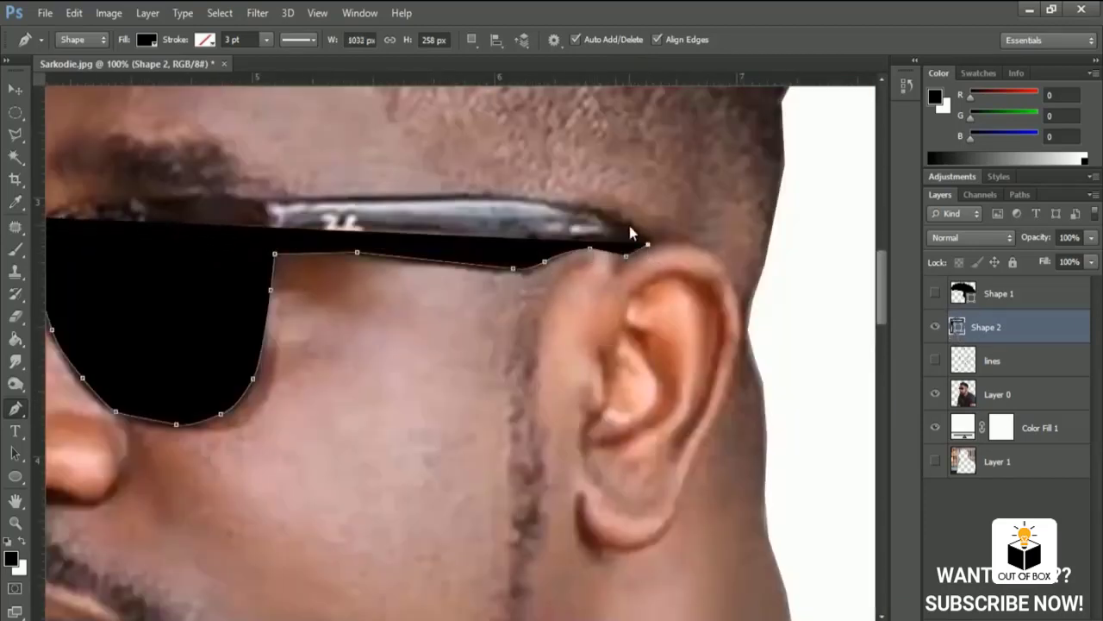
- Trace the frame's top edge at lowered opacity, restore full opacity, close the path, and fit the view
key("0")
key("0")
left_click_drag(291, 201, 541, 274)
left_click(496, 267)
left_click(423, 276)
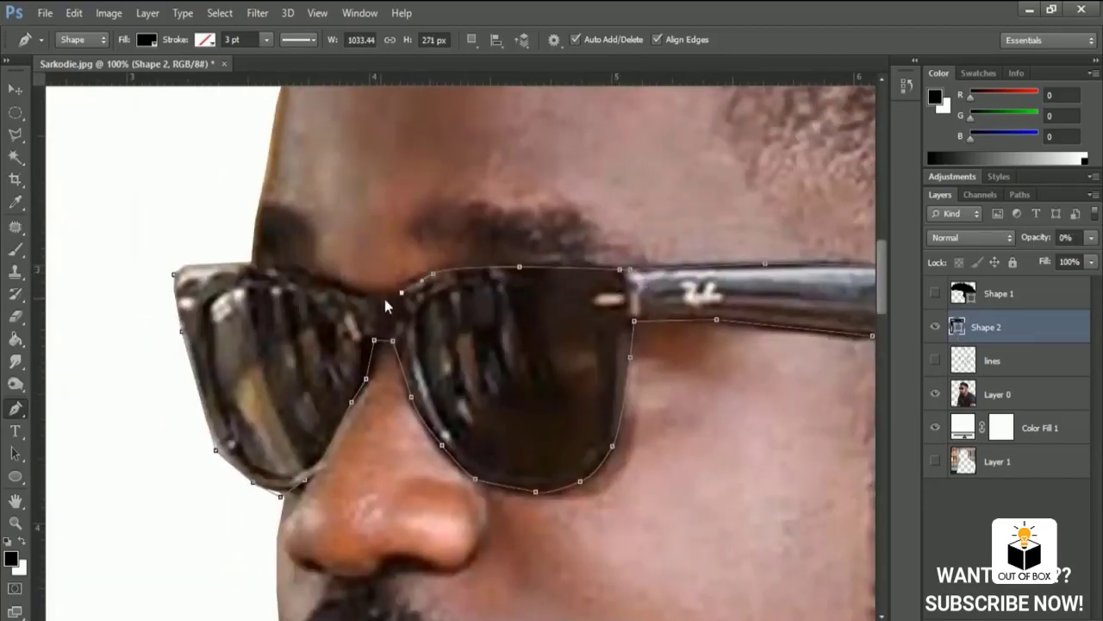
left_click(297, 269)
left_click(174, 274)
key("0")
left_click(10, 91)
key("ctrl+0")
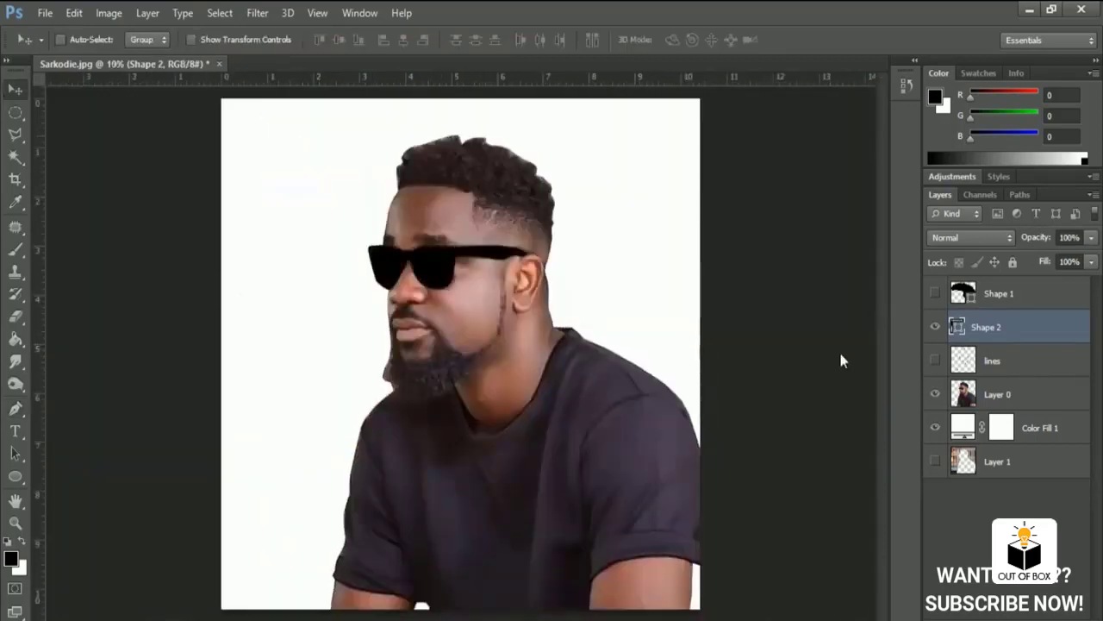
- Show the hair and outline layers, briefly hide the photo, then hide the sunglasses shape
left_click(935, 294)
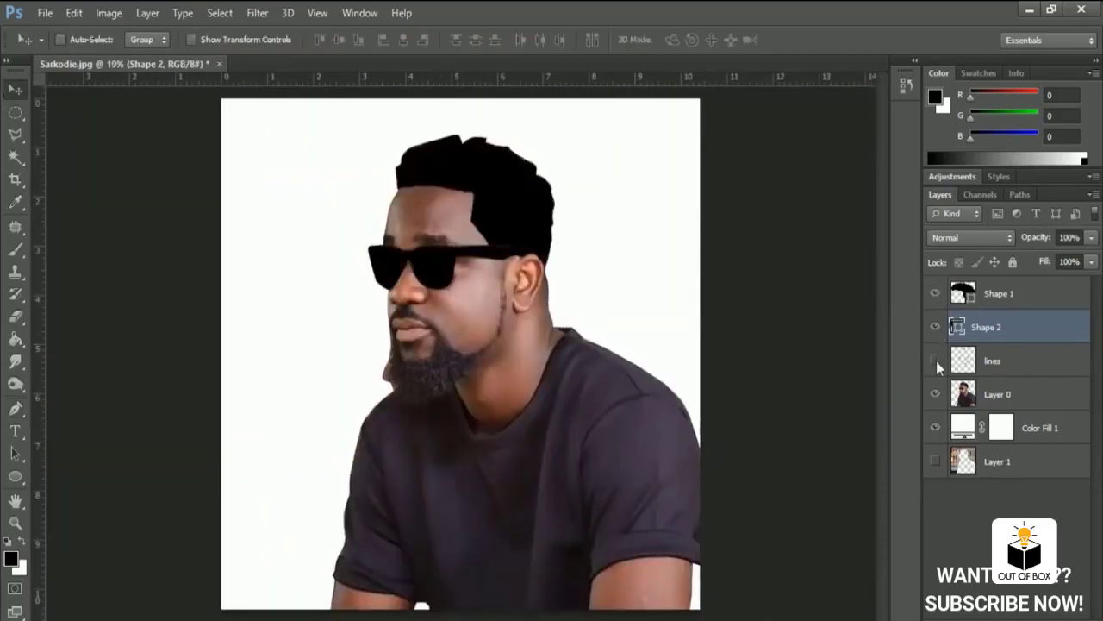
left_click(936, 360)
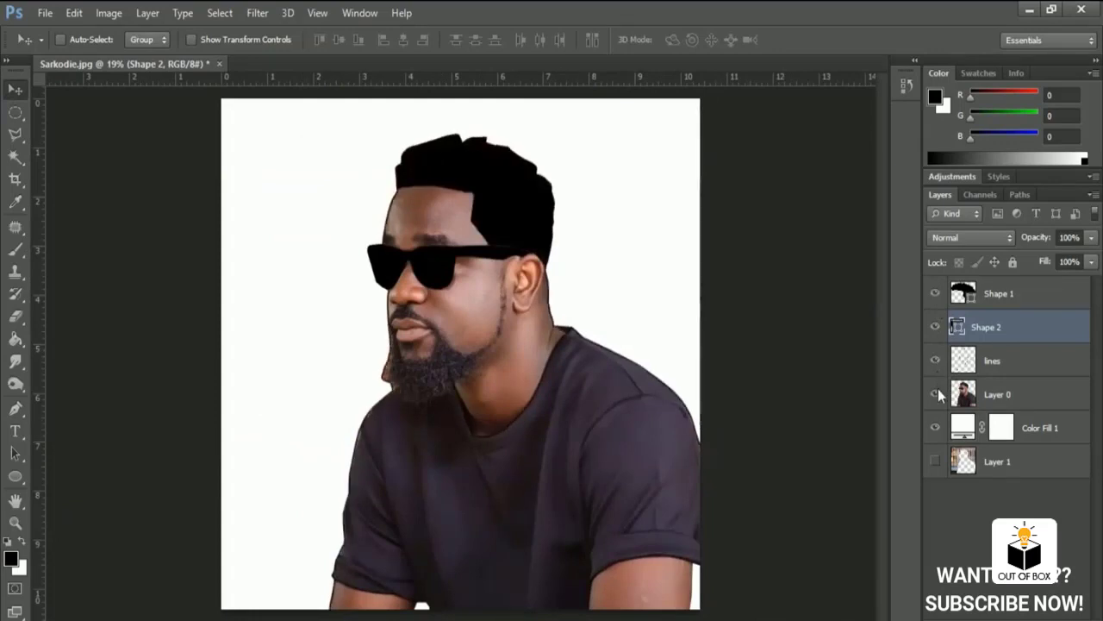
left_click(936, 393)
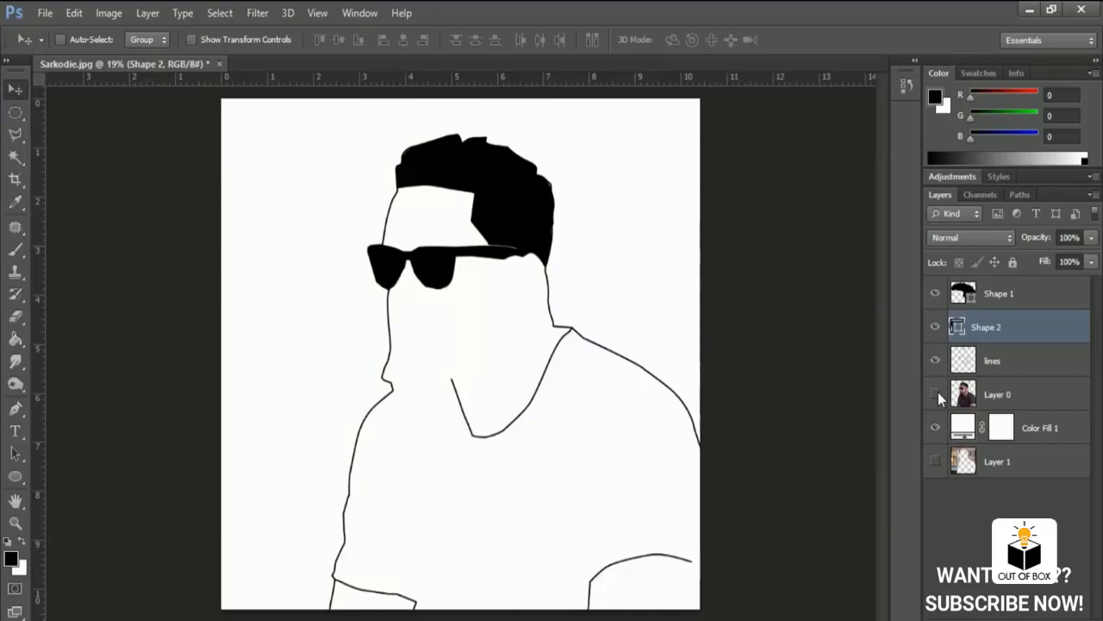
left_click(936, 394)
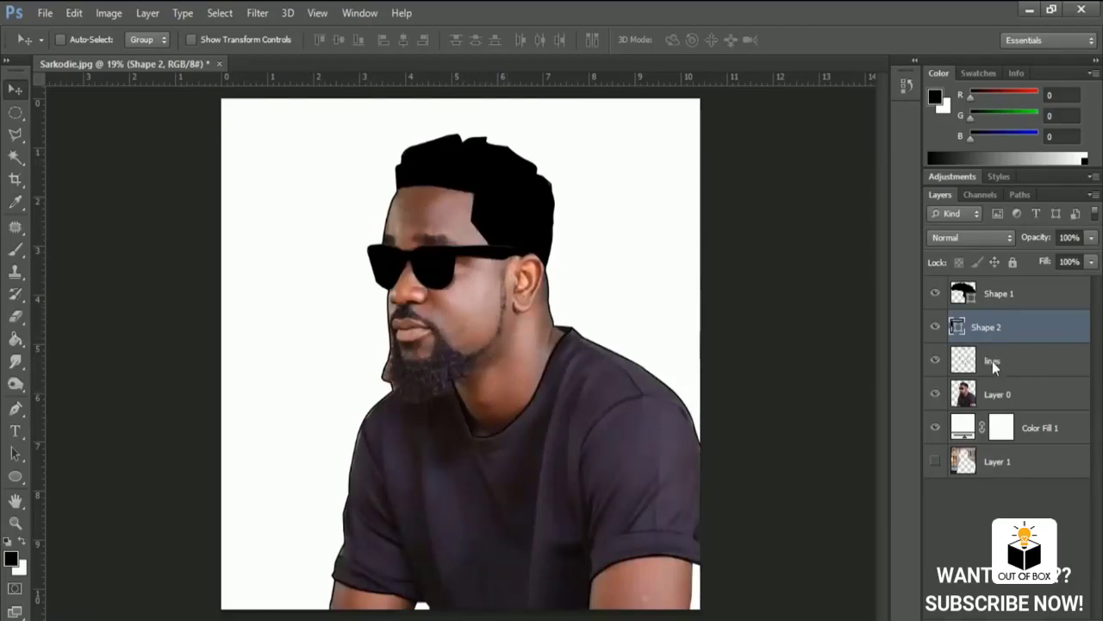
left_click(935, 326)
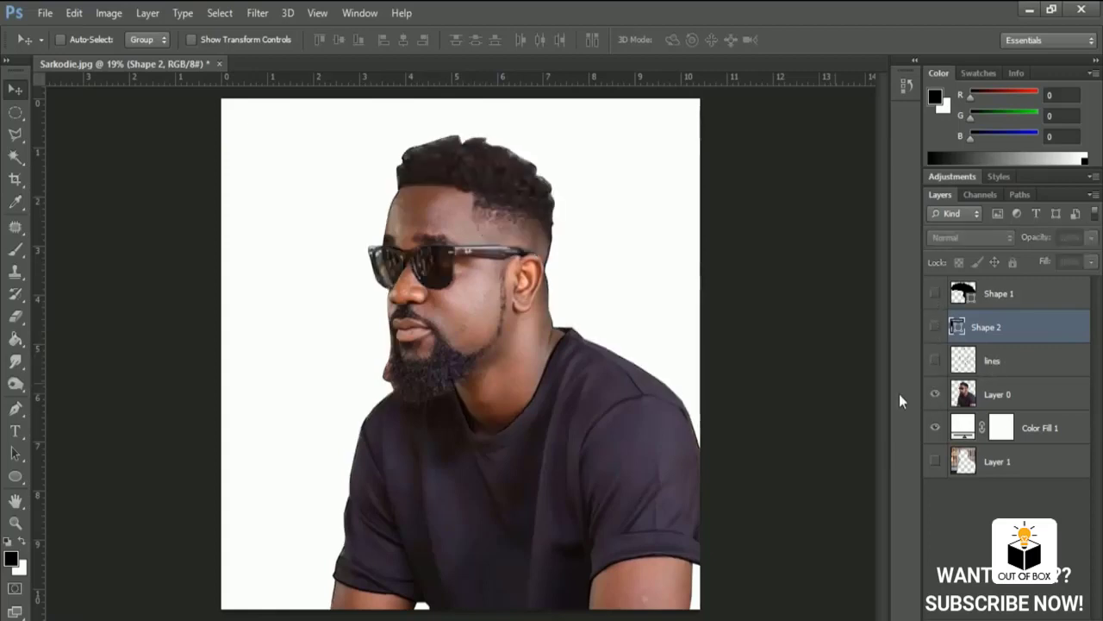
- Start a new Pen shape at the sideburn near the glasses and trace it downward
scroll(497, 274, "up", 1)
scroll(496, 274, "up", 2)
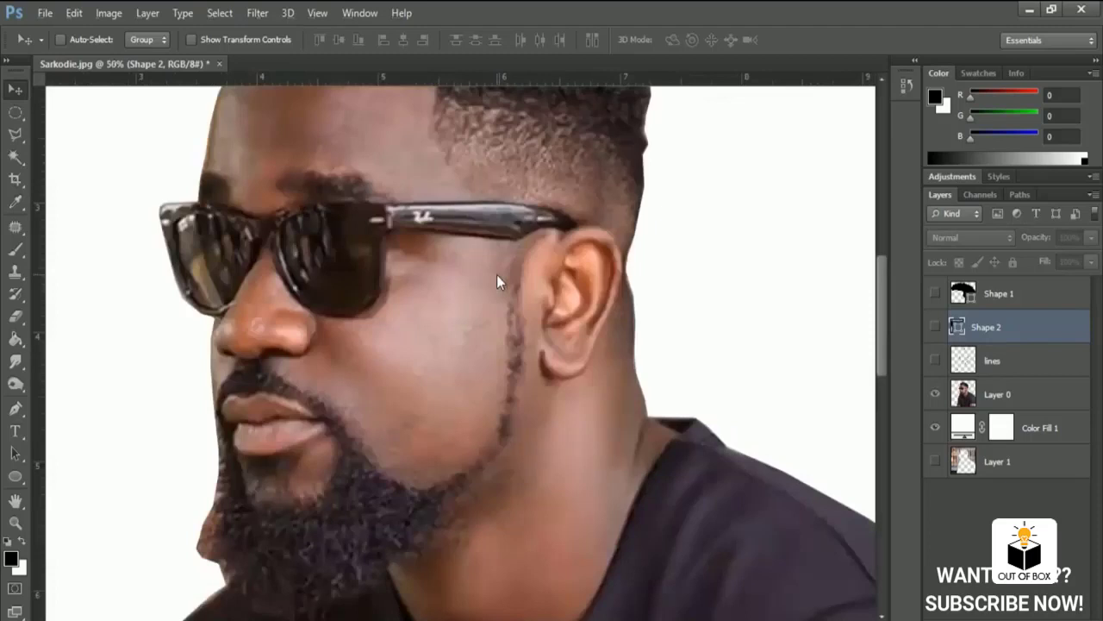
scroll(496, 274, "up", 1)
scroll(497, 274, "up", 1)
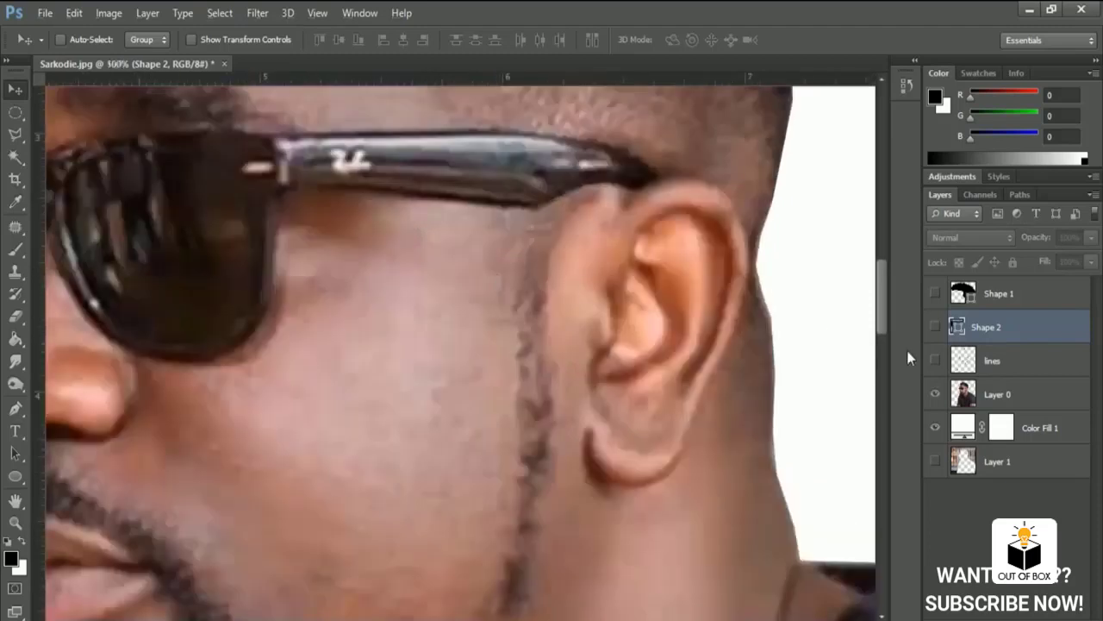
left_click(14, 407)
scroll(576, 222, "down", 1)
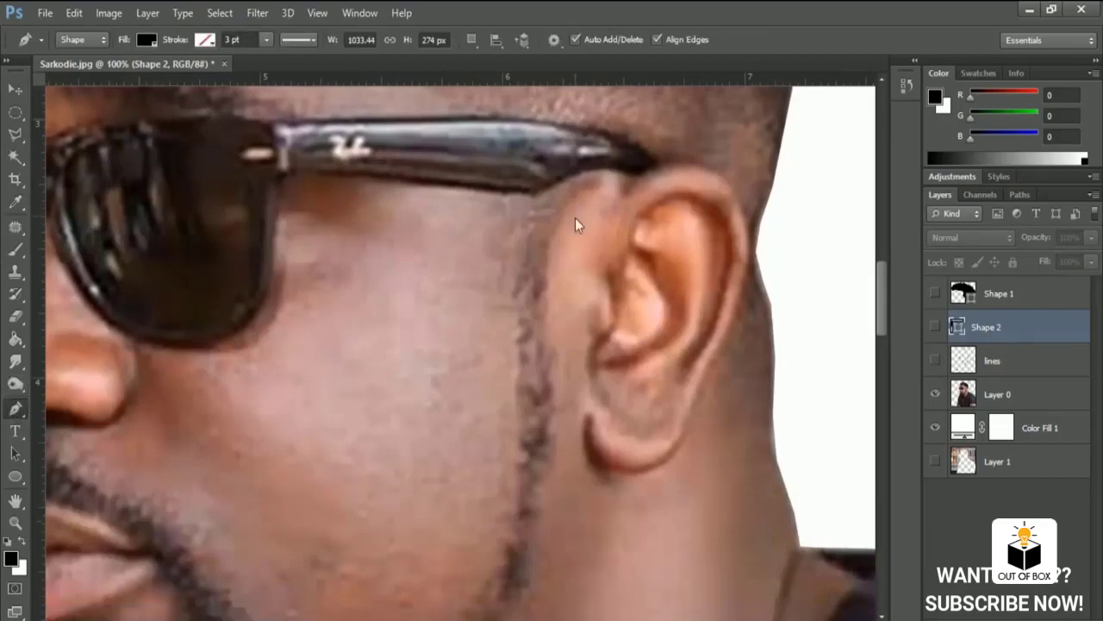
scroll(541, 191, "down", 3)
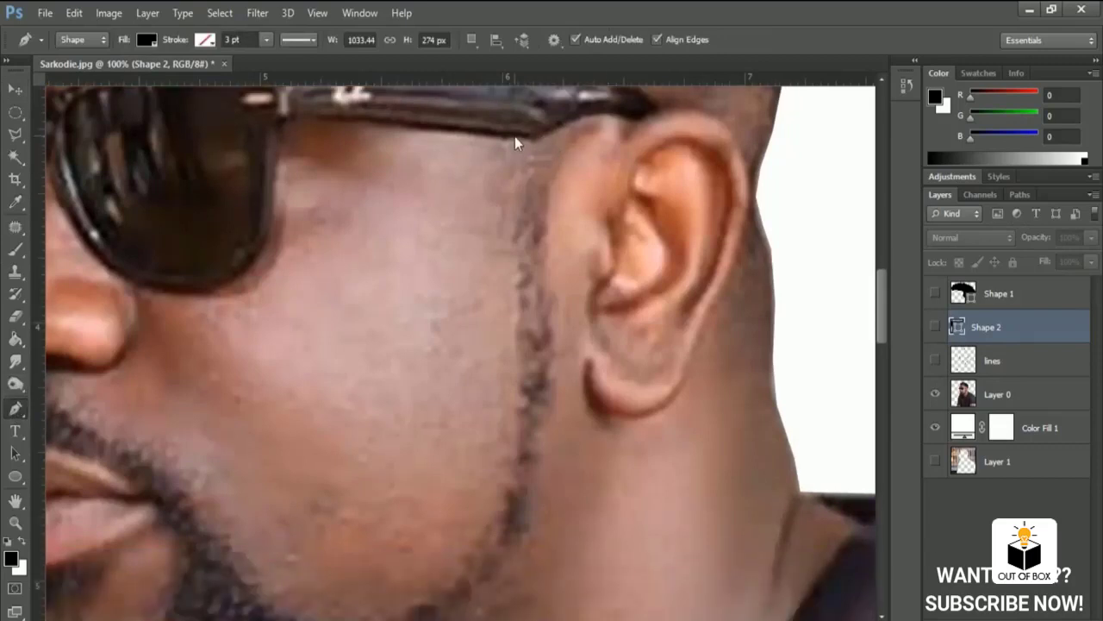
left_click(516, 137)
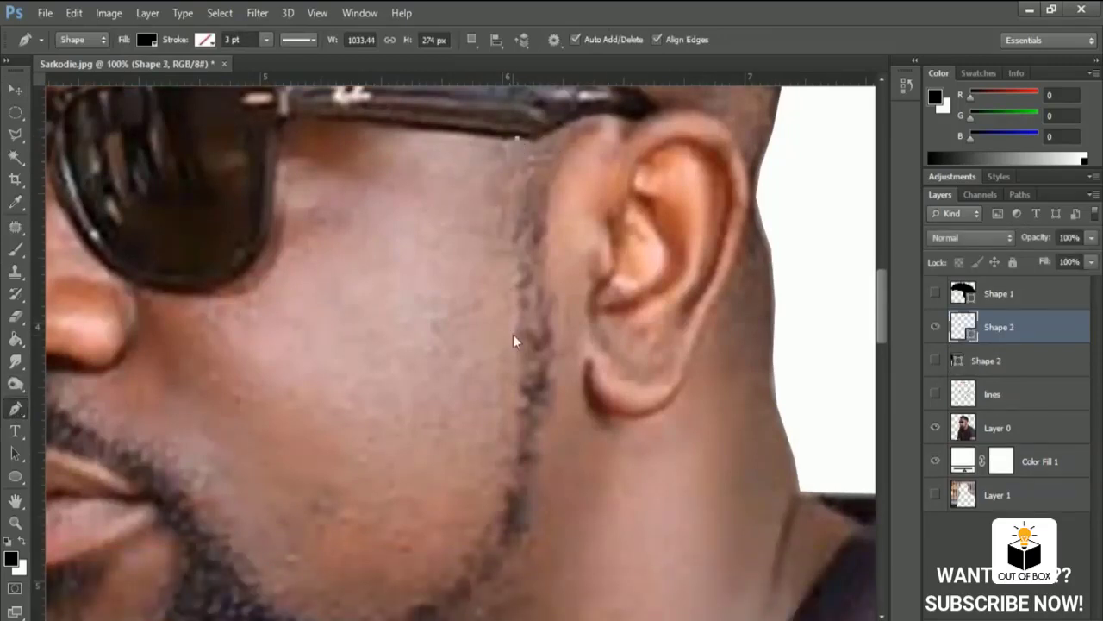
left_click(518, 366)
left_click(512, 440)
left_click_drag(517, 486, 713, 331)
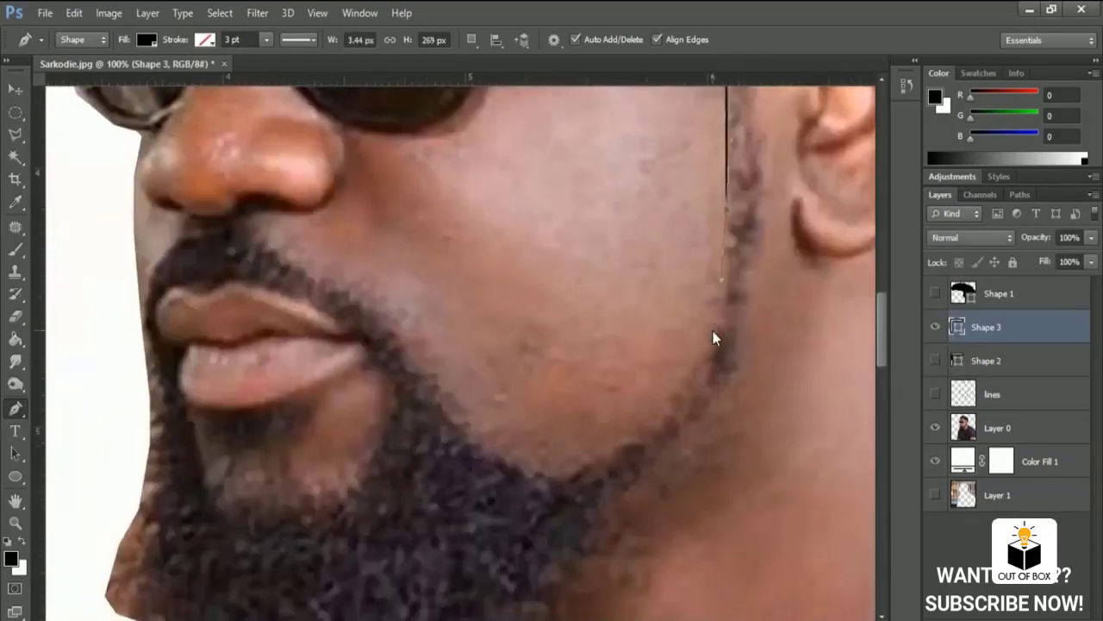
- Continue the beard outline along the jawline and lower beard edge toward the mouth
left_click(705, 354)
left_click(694, 379)
left_click_drag(592, 465, 582, 473)
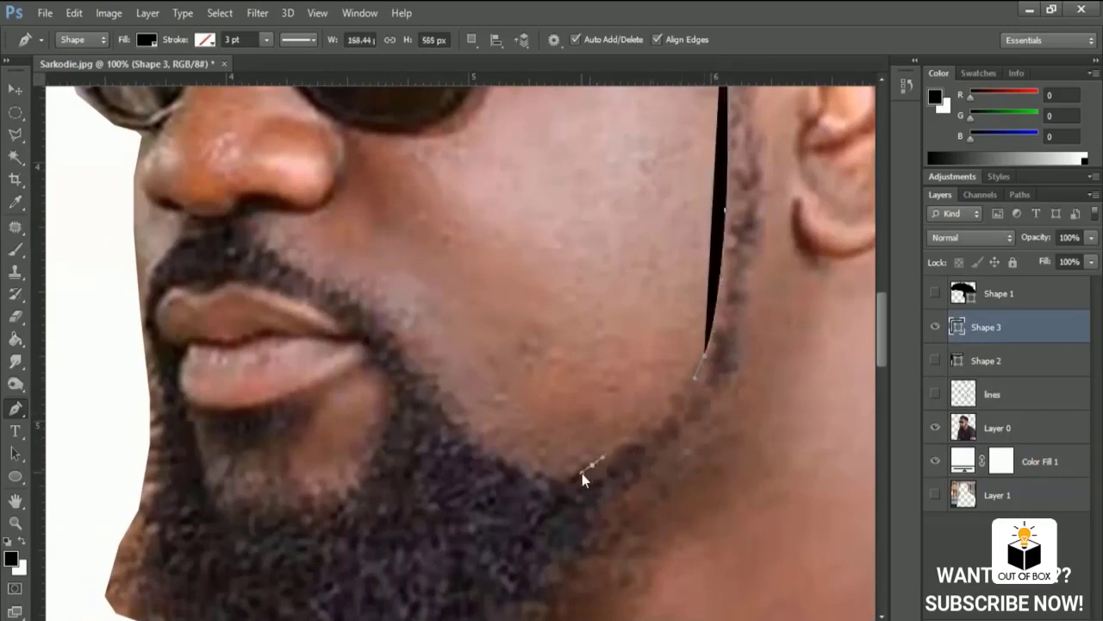
left_click(576, 475)
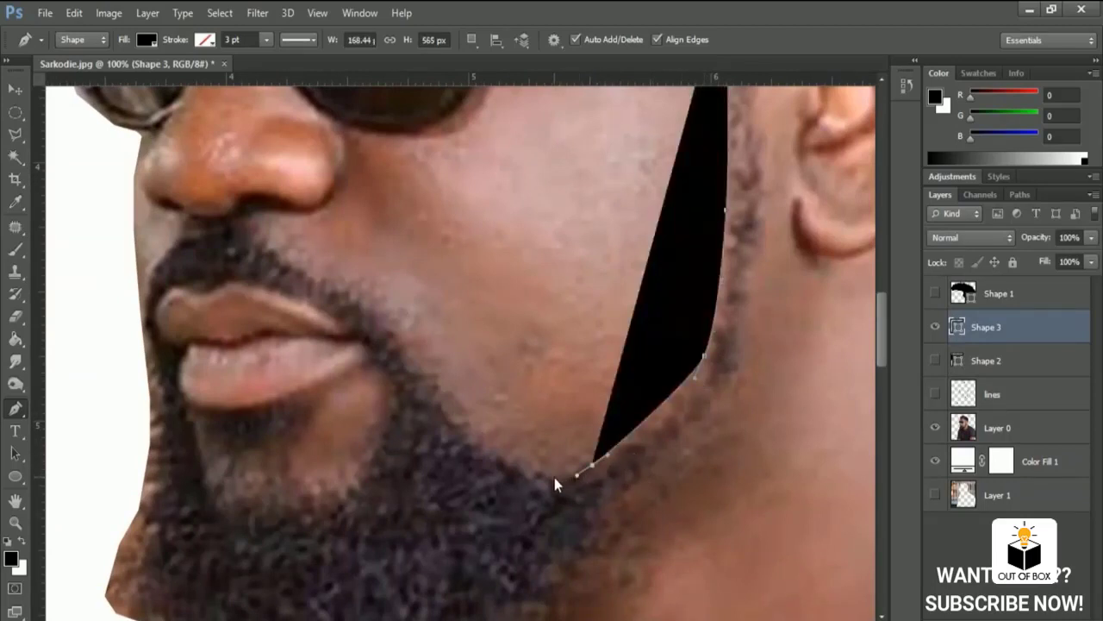
left_click_drag(553, 481, 484, 457)
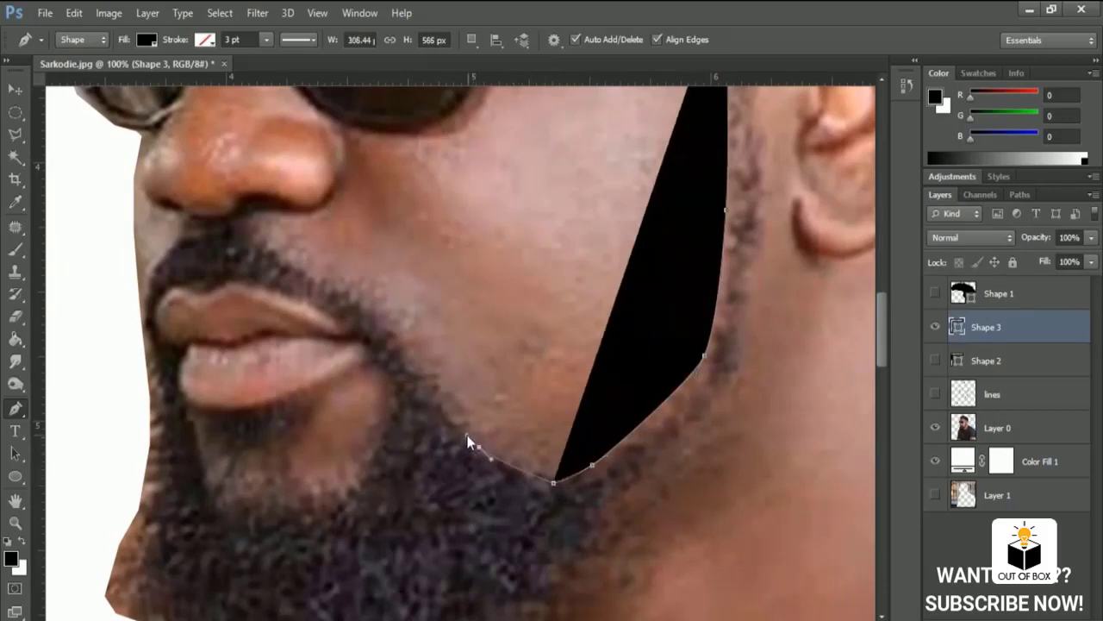
left_click_drag(480, 448, 467, 435)
left_click(411, 364)
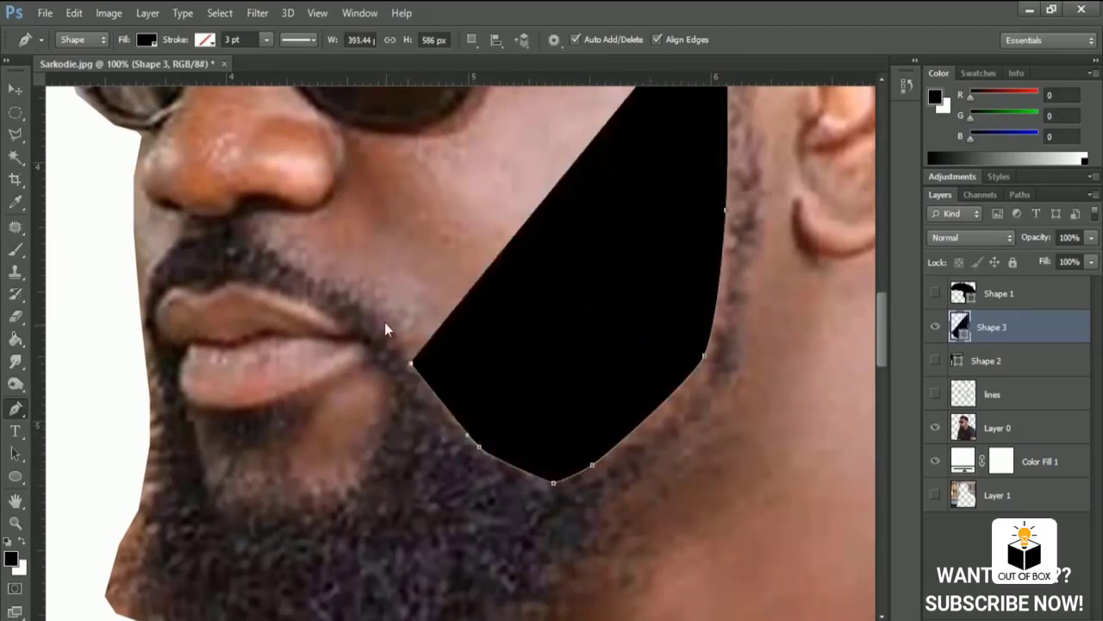
- Trace the beard edge along the lip, under the moustache, and down the chin
left_click(354, 300)
left_click(283, 263)
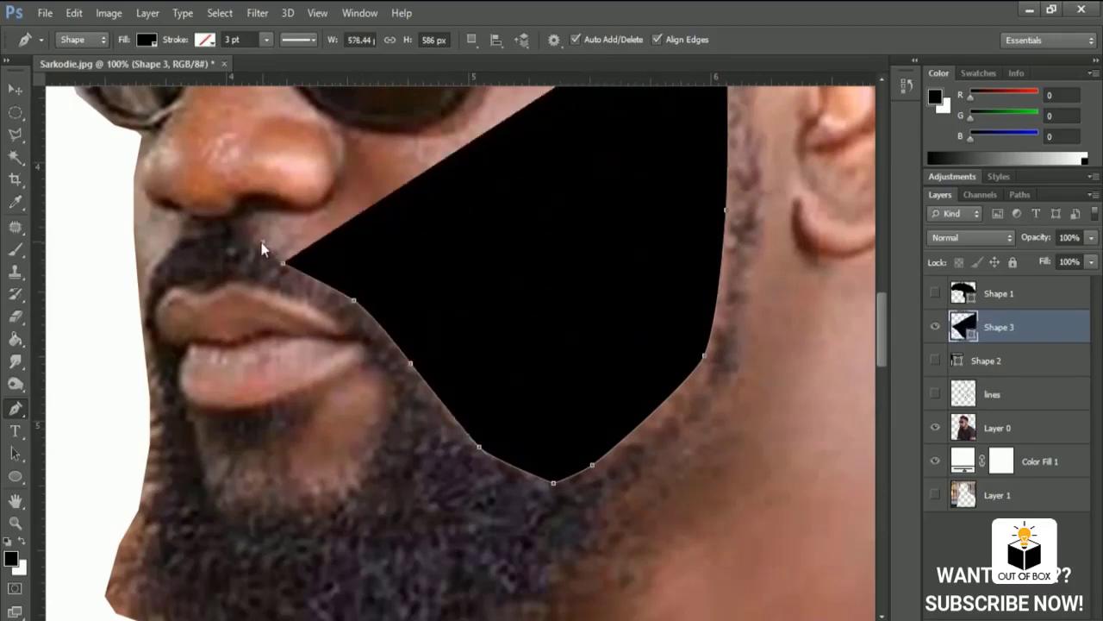
left_click(246, 215)
left_click(219, 218)
left_click(152, 277)
left_click(148, 328)
scroll(259, 345, "down", 3)
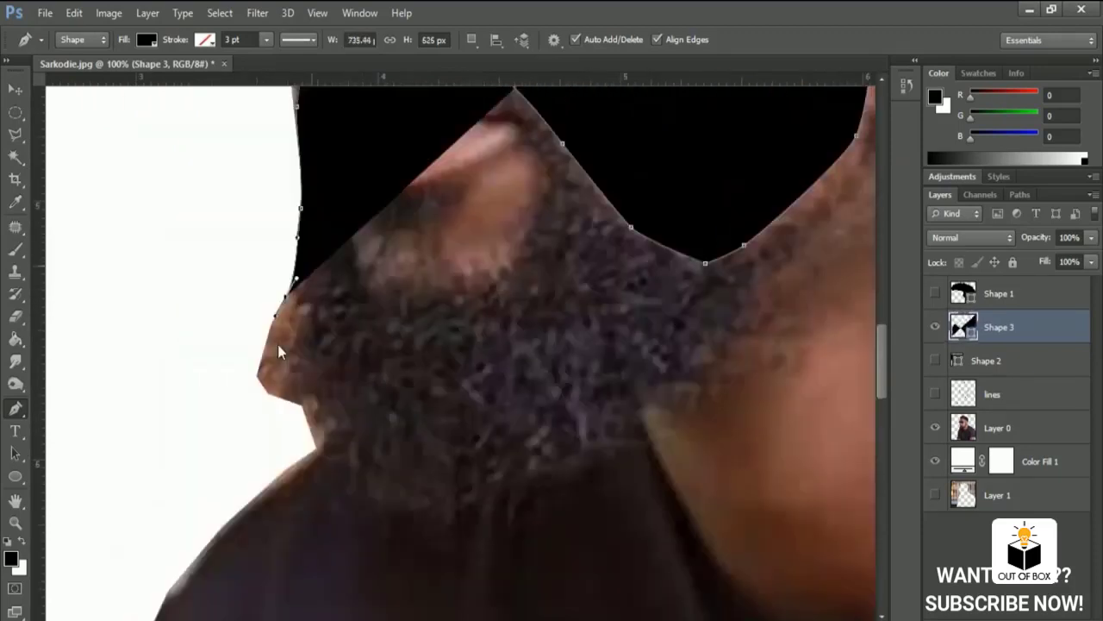
scroll(258, 344, "down", 2)
left_click(226, 236)
left_click_drag(250, 321, 264, 344)
scroll(312, 373, "up", 3)
- Lower the beard shape's opacity, add a point along the lower jaw, and fit the image
key("0")
key("0")
left_click(541, 366)
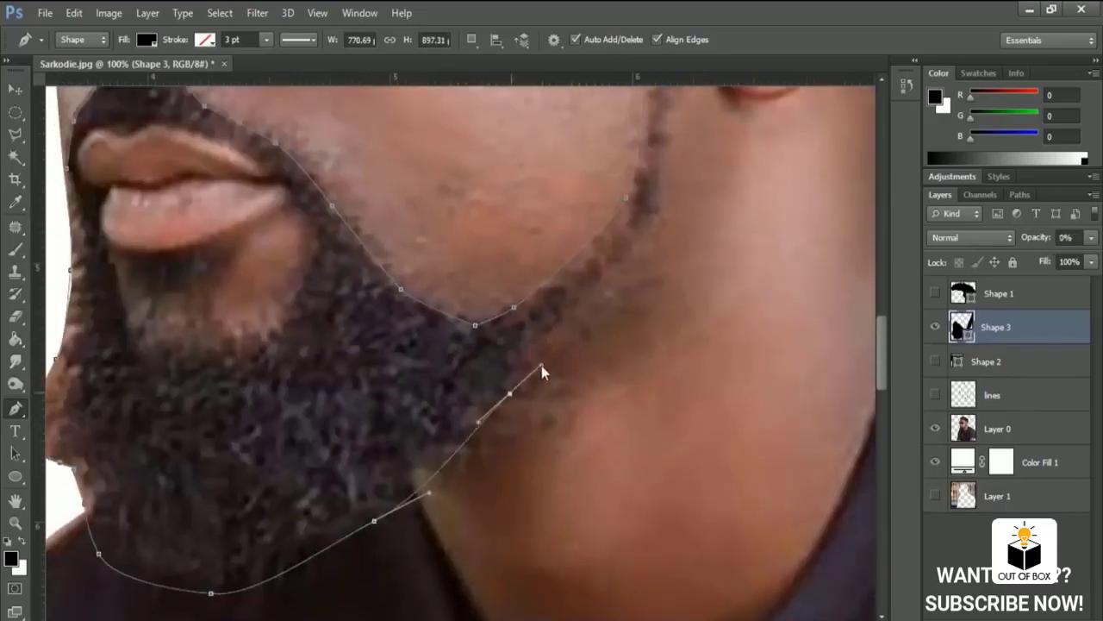
scroll(542, 366, "up", 2)
scroll(469, 448, "up", 1)
scroll(509, 276, "up", 3)
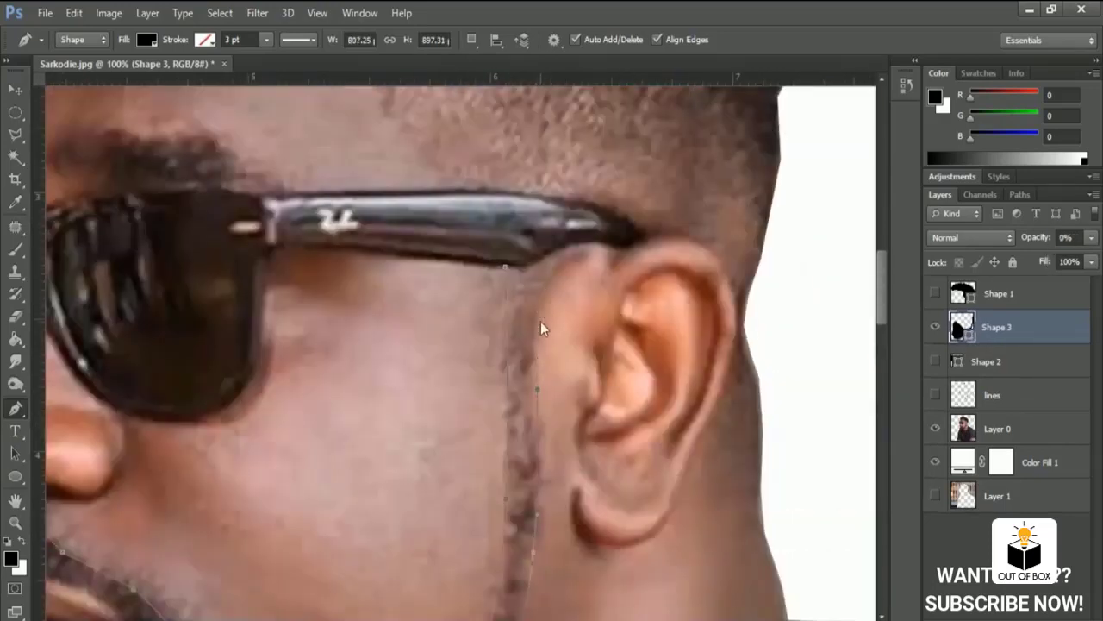
key("ctrl+0")
- Restore the beard to full opacity and preview all shapes and outlines over the white fill
key("0")
key("v")
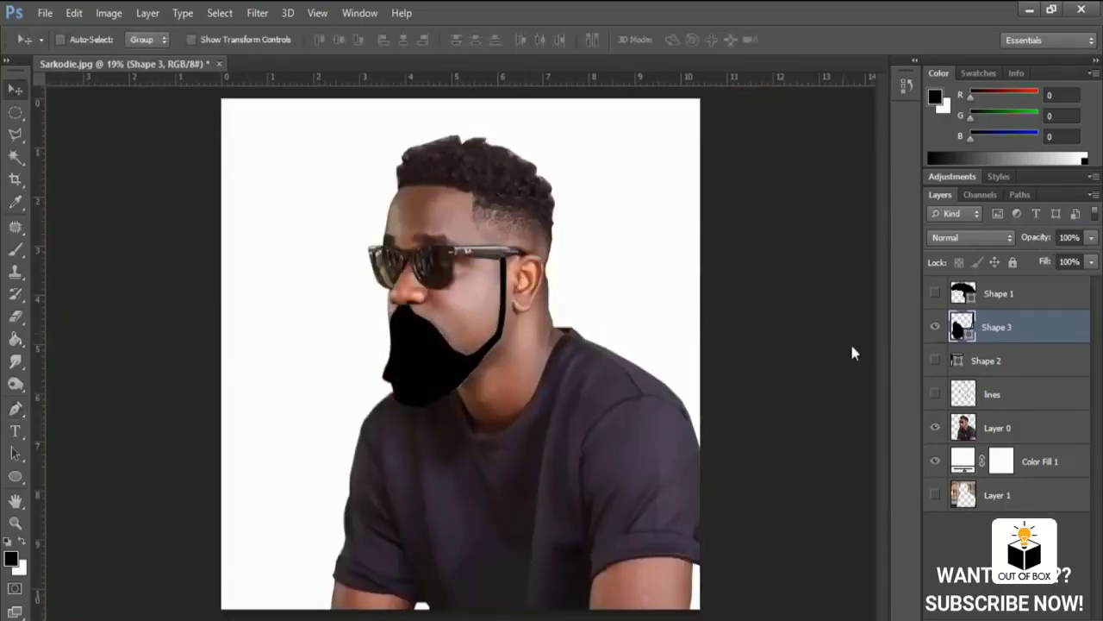
left_click(936, 293)
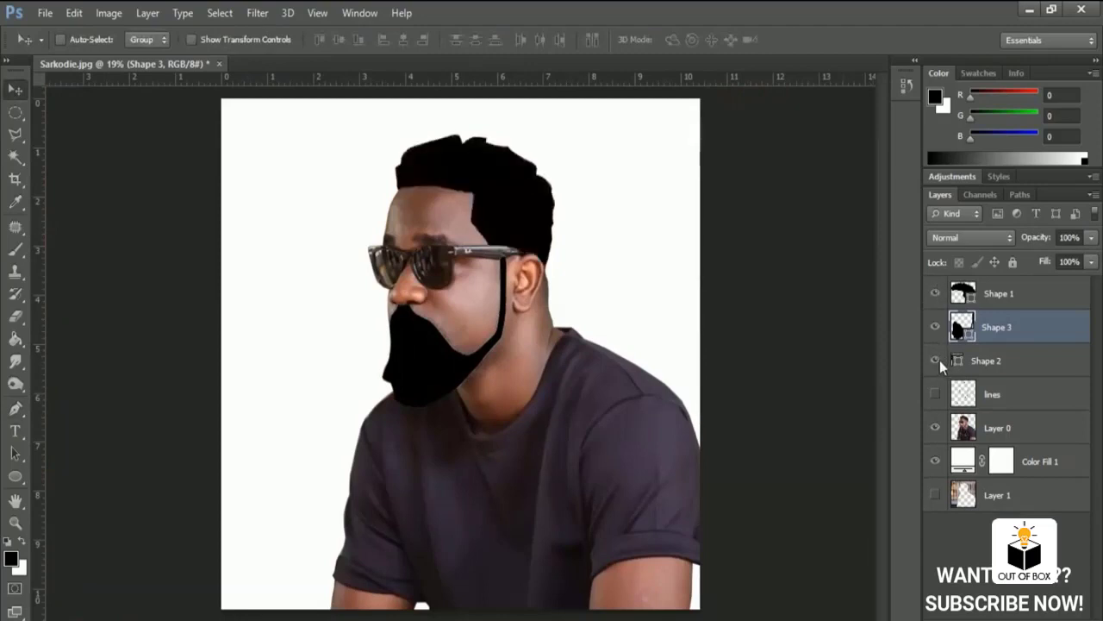
left_click(936, 360)
left_click(935, 394)
left_click(936, 427)
left_click(935, 461)
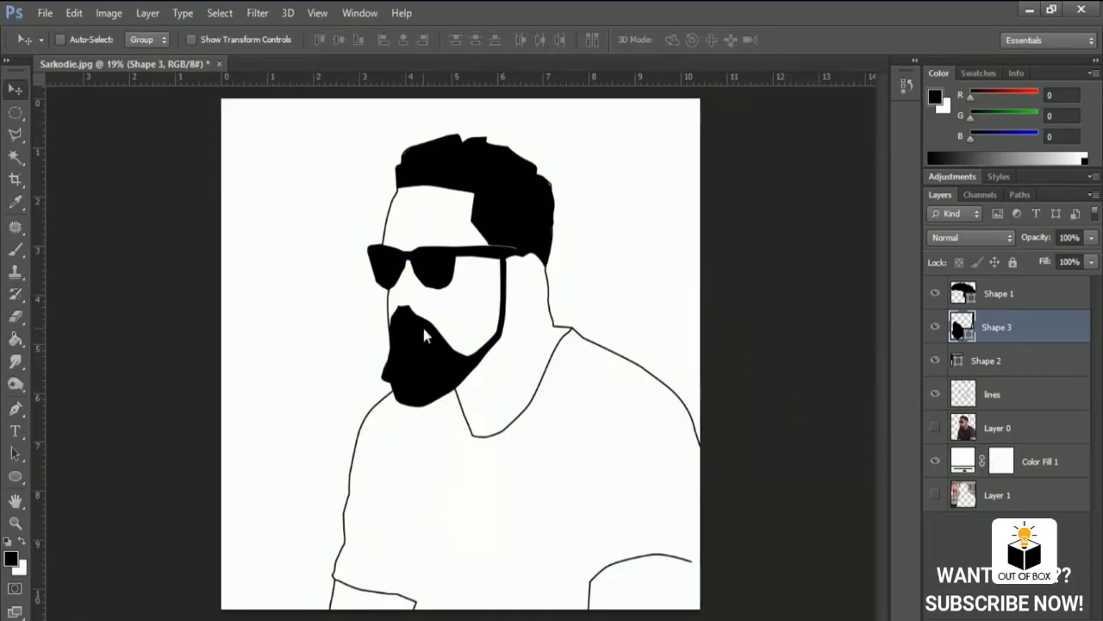
- Hide the hair, sunglasses and beard shapes, show the photo with its outline, and zoom in
left_click(931, 397)
left_click(930, 398)
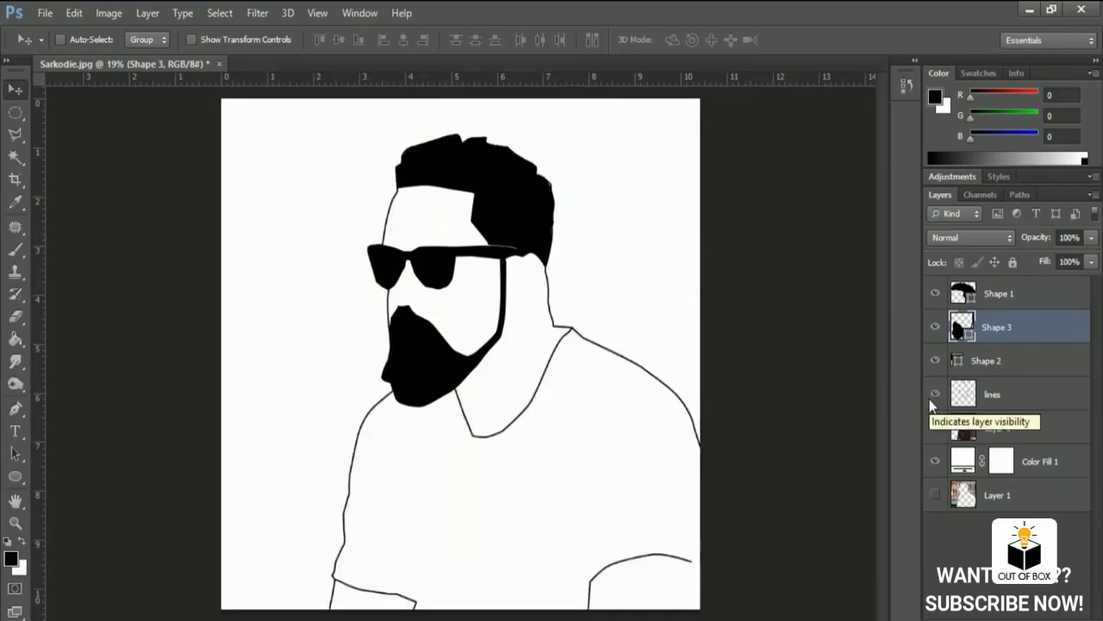
left_click(935, 360)
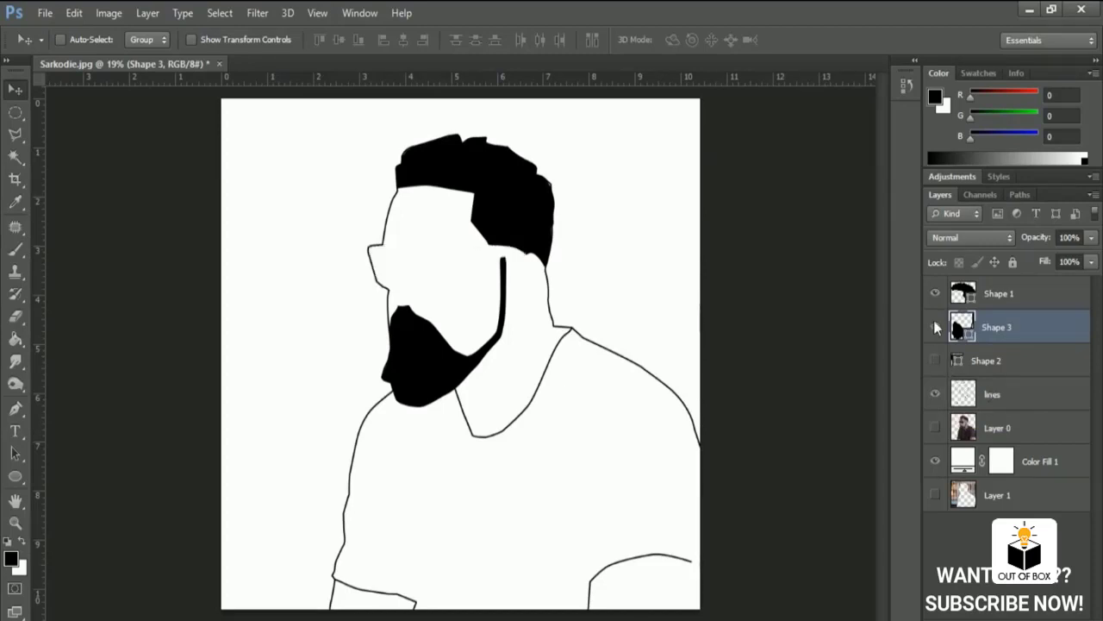
left_click(936, 326)
left_click(934, 297)
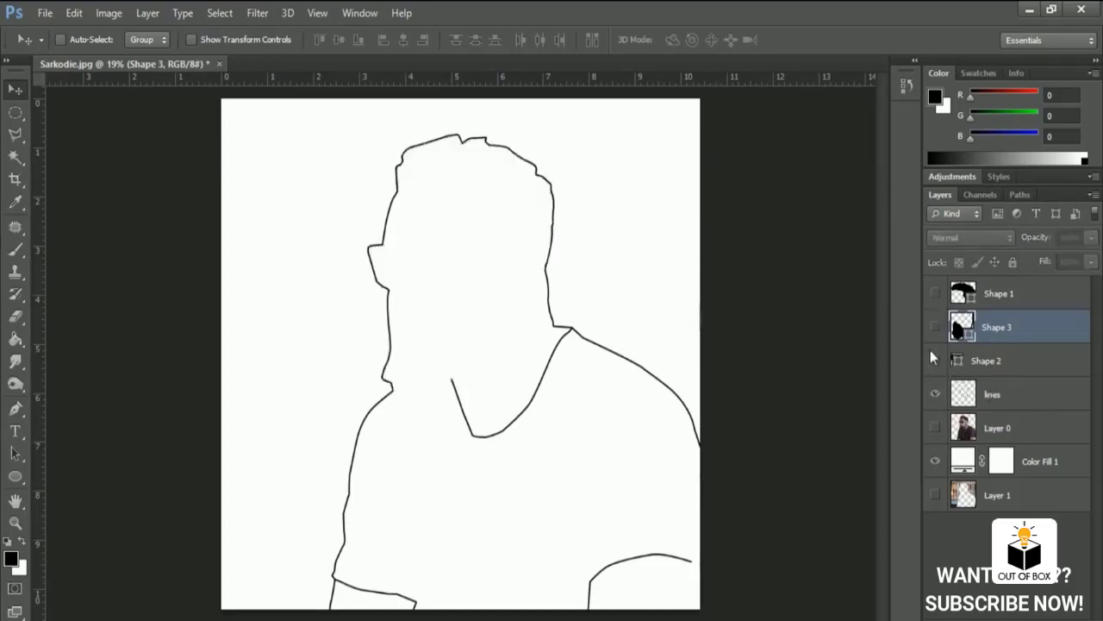
left_click(936, 428)
scroll(417, 267, "up", 1)
scroll(419, 264, "up", 2)
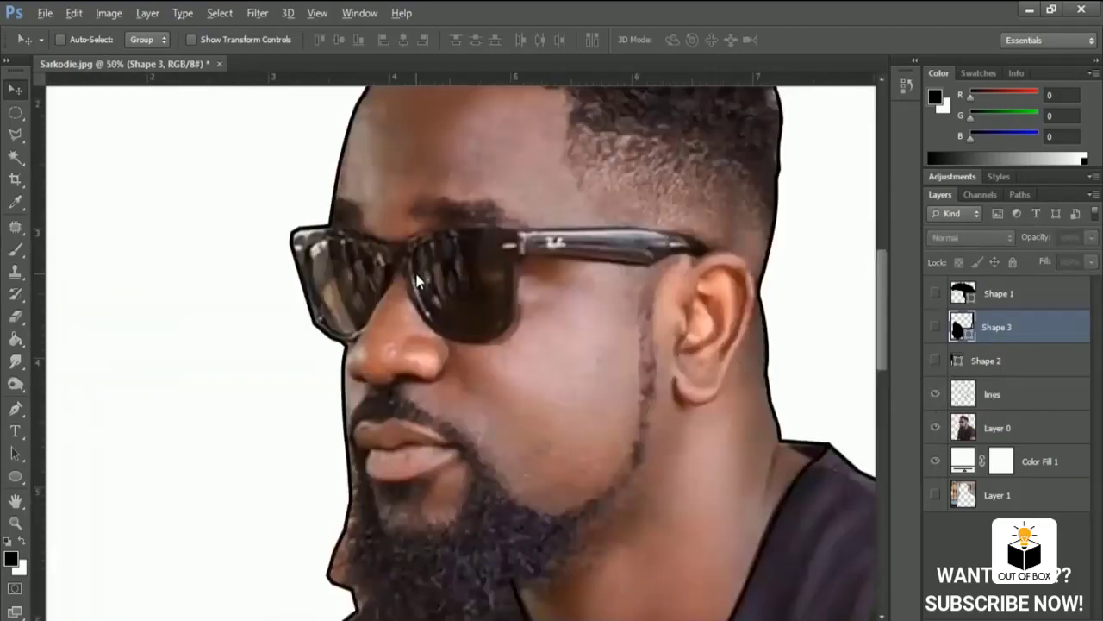
scroll(434, 211, "up", 1)
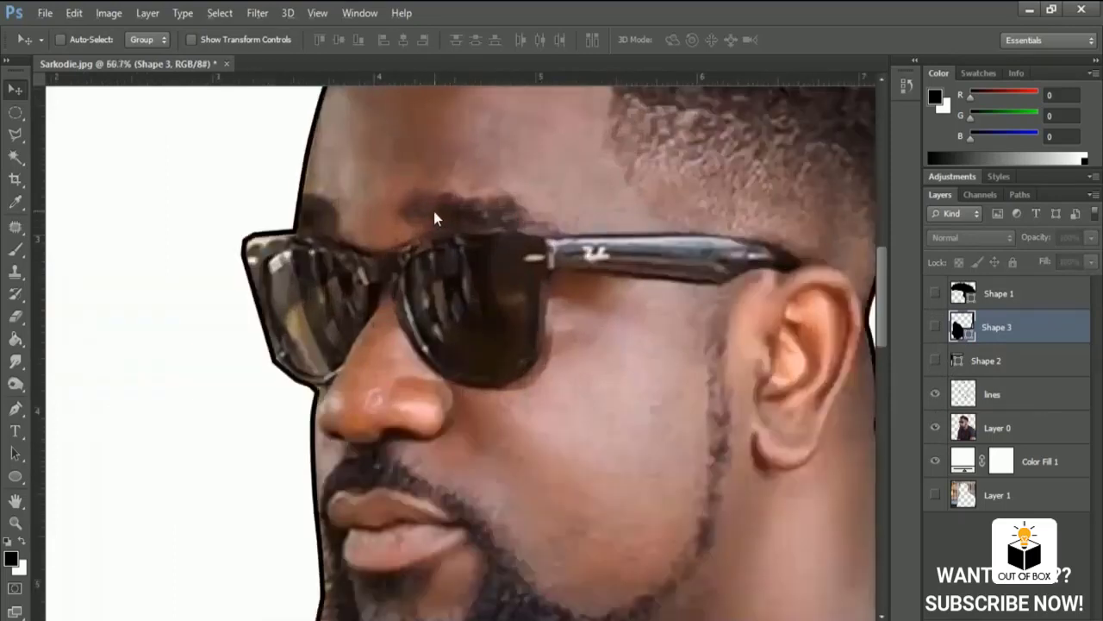
scroll(509, 301, "up", 1)
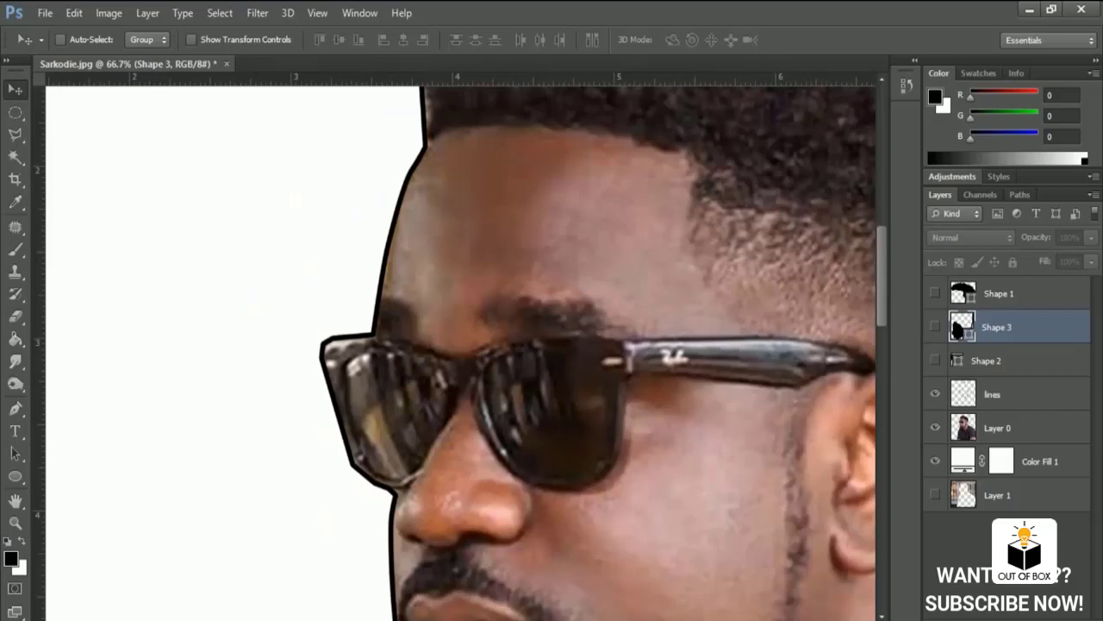
- Add a new empty layer and select the Brush tool with an 11 px tip
key("ctrl+shift+alt+n")
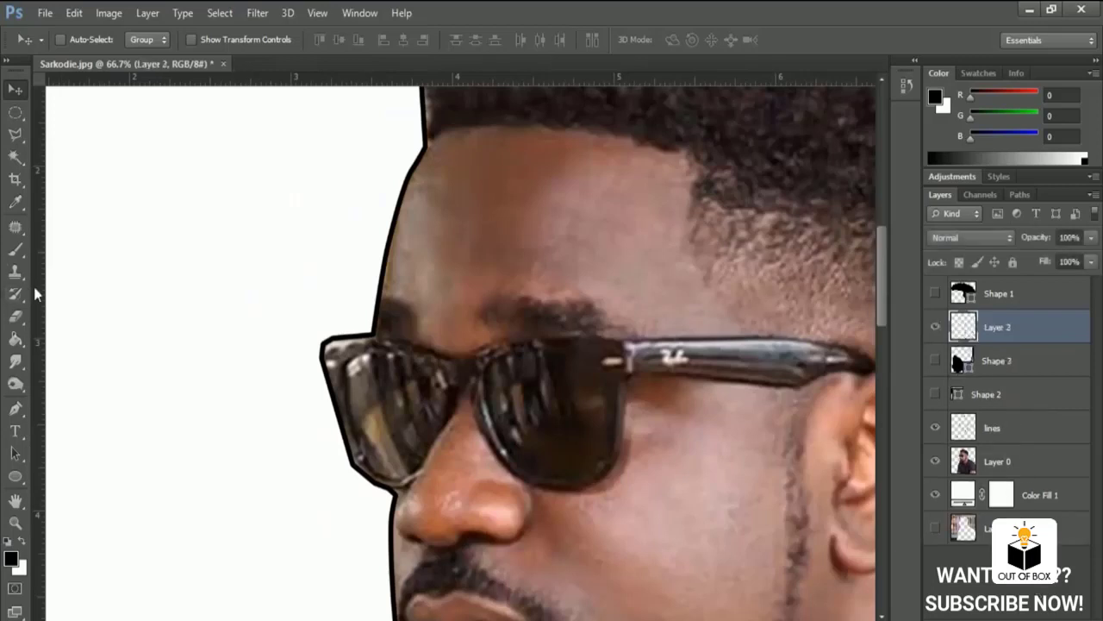
scroll(37, 297, "down", 1)
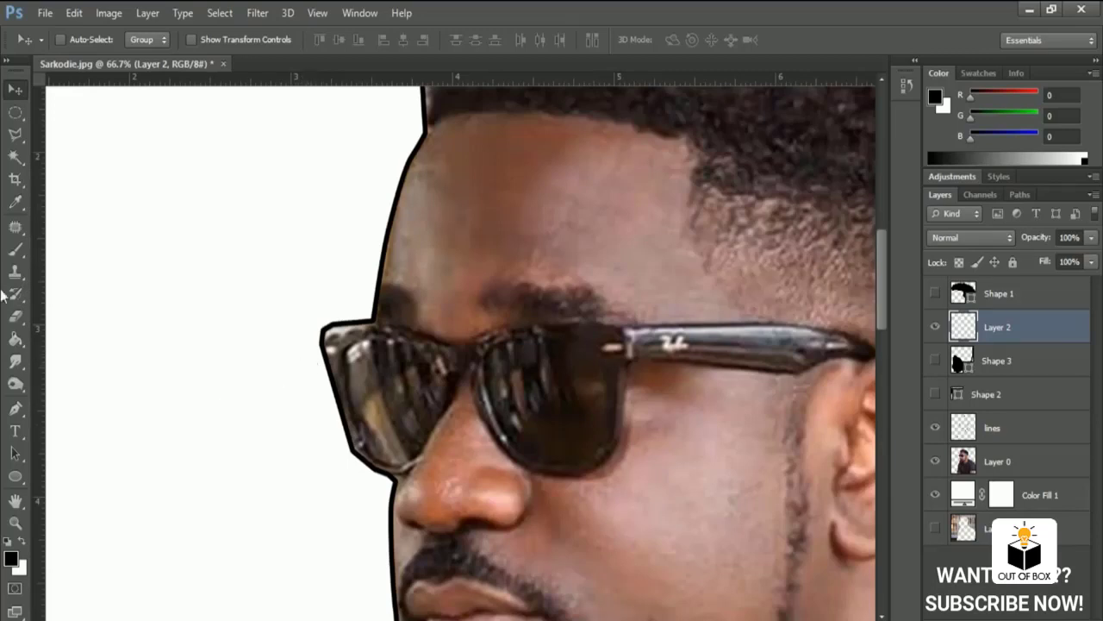
left_click(16, 249)
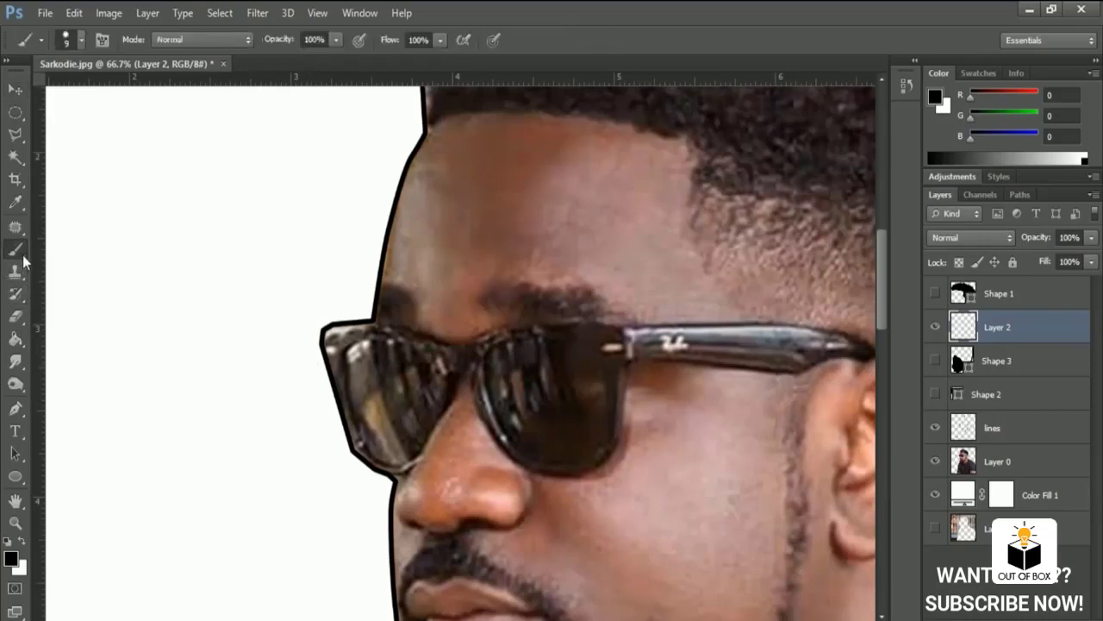
right_click(548, 324)
scroll(639, 453, "down", 1)
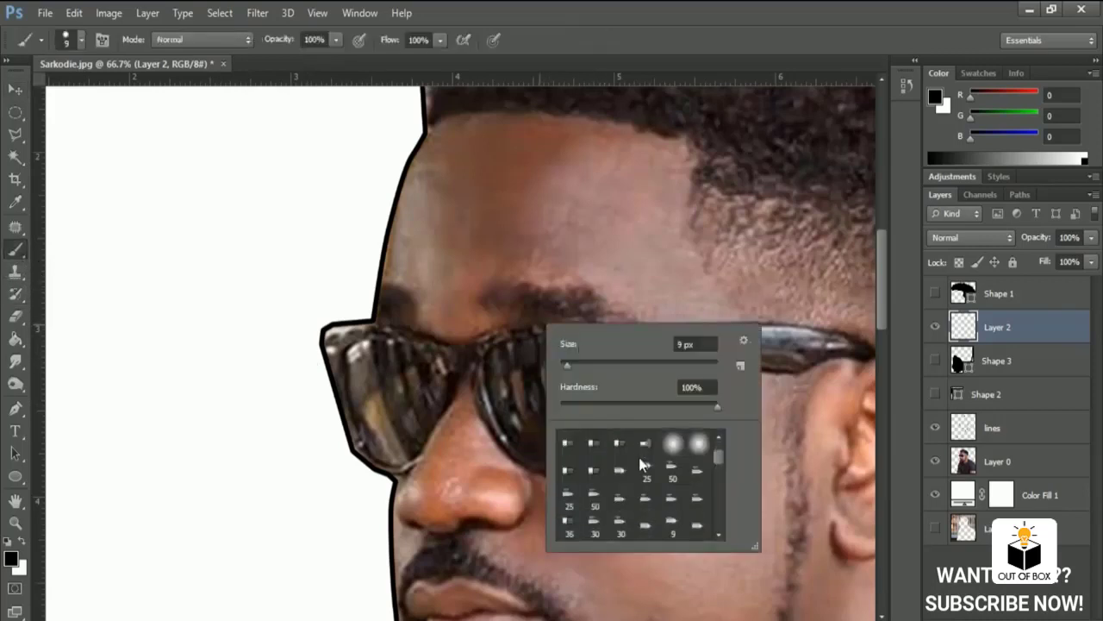
scroll(640, 460, "down", 1)
scroll(646, 485, "down", 1)
scroll(657, 486, "down", 1)
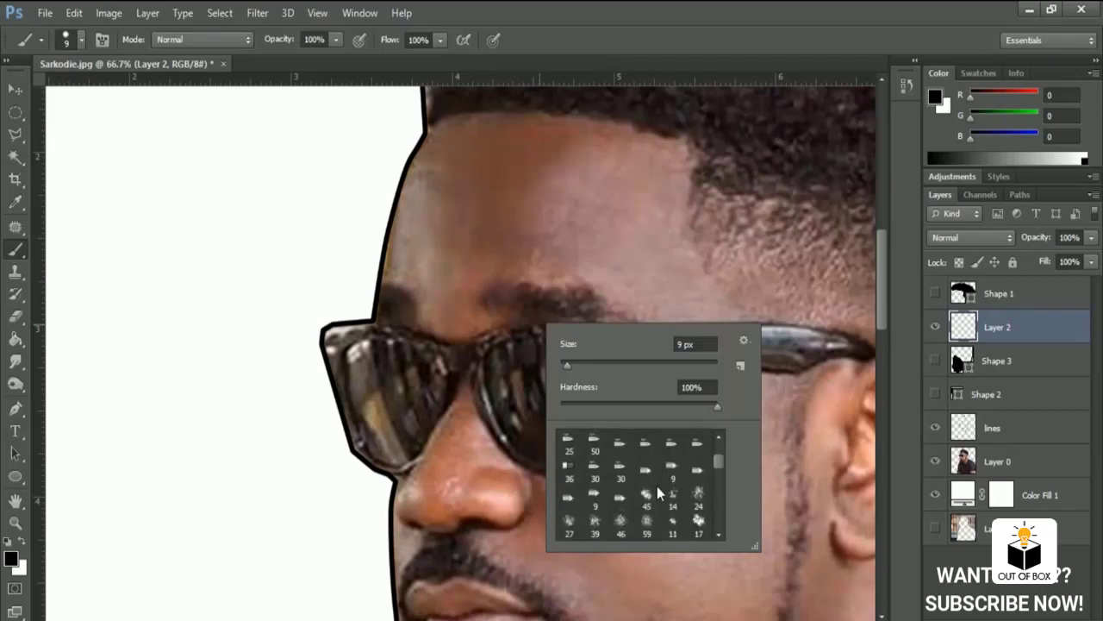
left_click(672, 522)
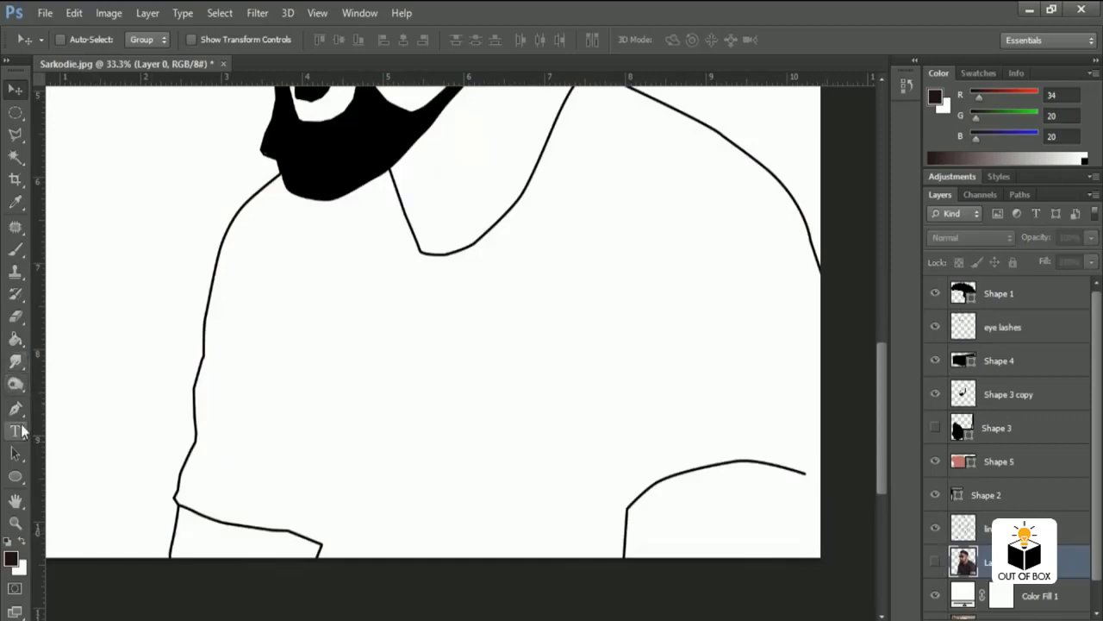
left_click(15, 409)
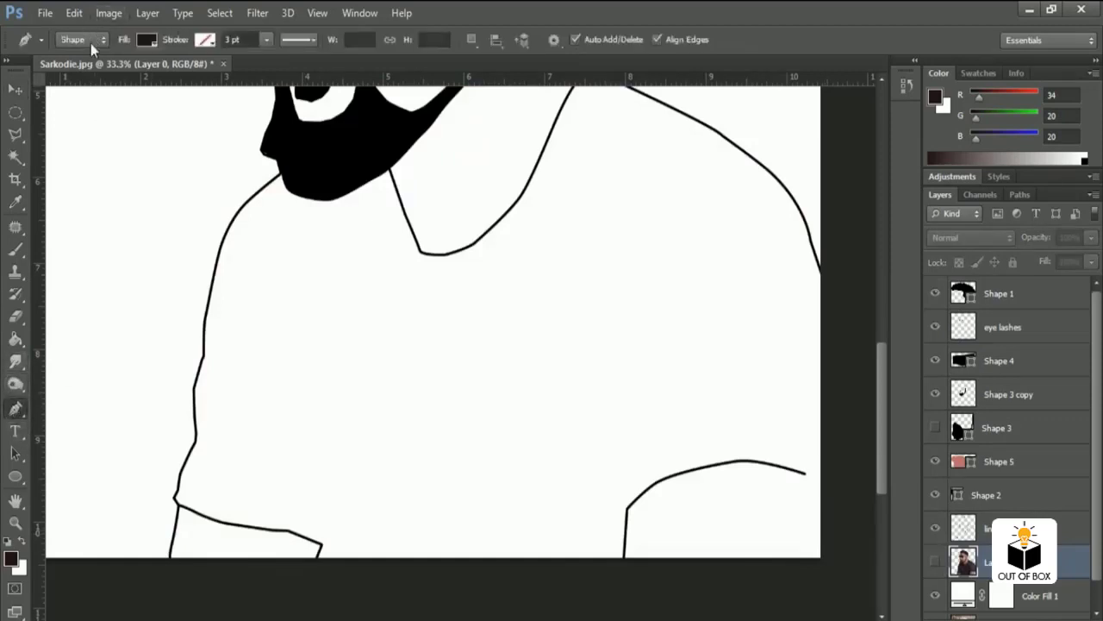
left_click(94, 44)
left_click(15, 89)
scroll(177, 401, "up", 1)
scroll(177, 401, "up", 1)
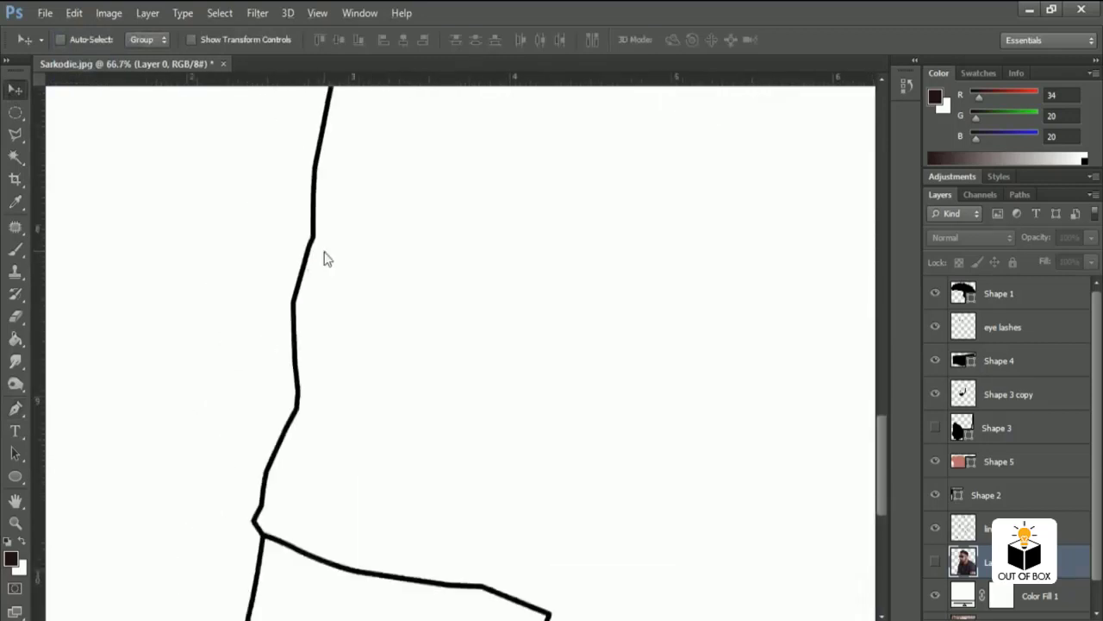
left_click_drag(189, 414, 435, 240)
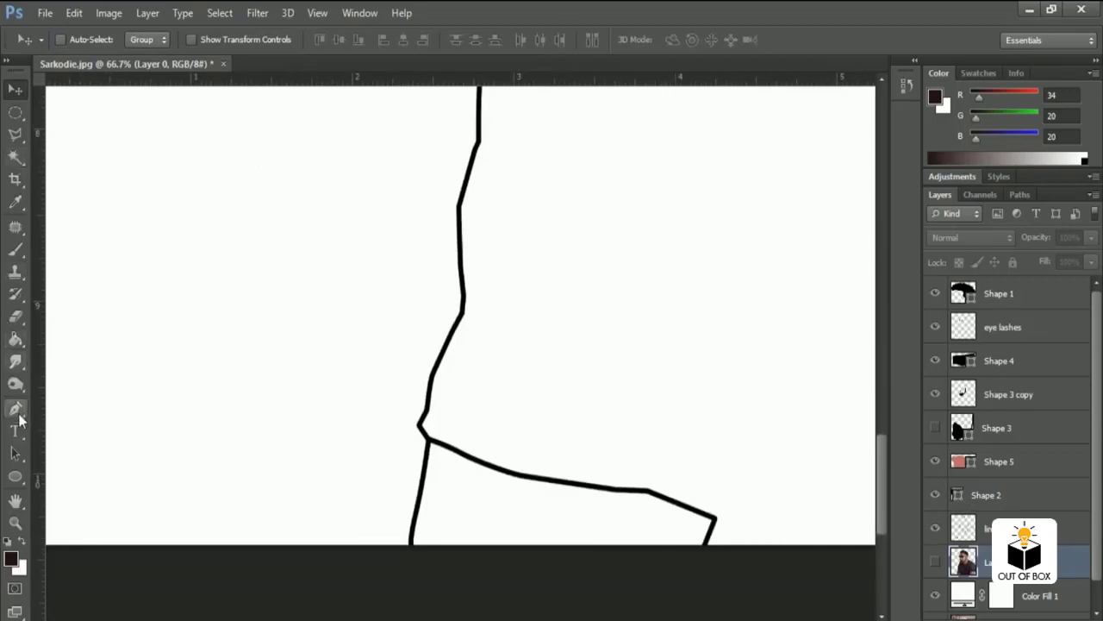
scroll(616, 370, "down", 2)
scroll(608, 372, "down", 1)
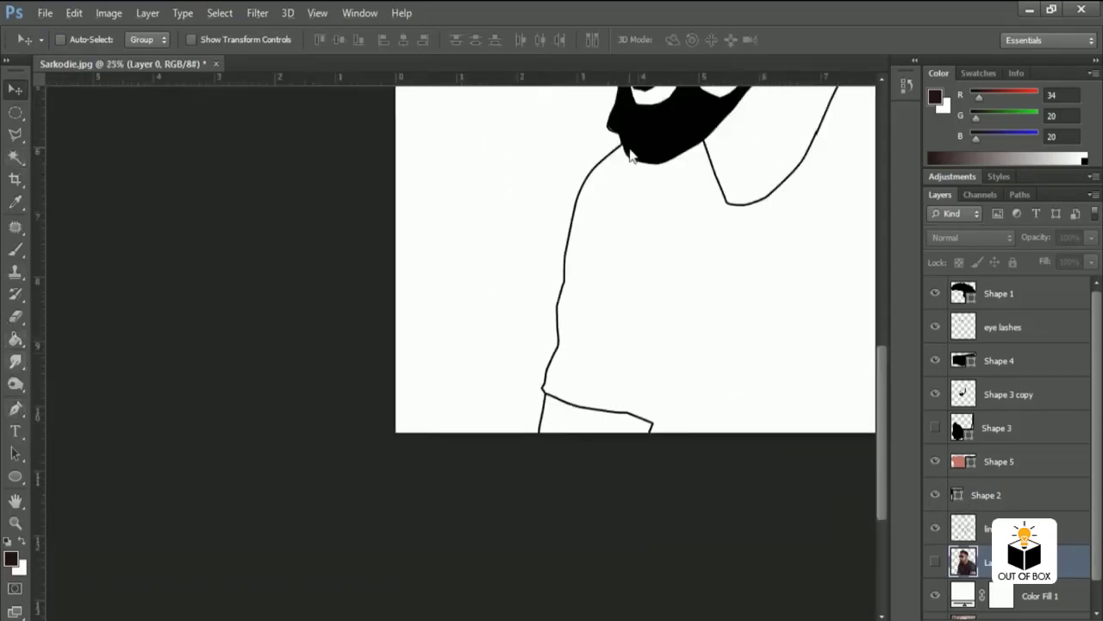
scroll(478, 301, "right", 5)
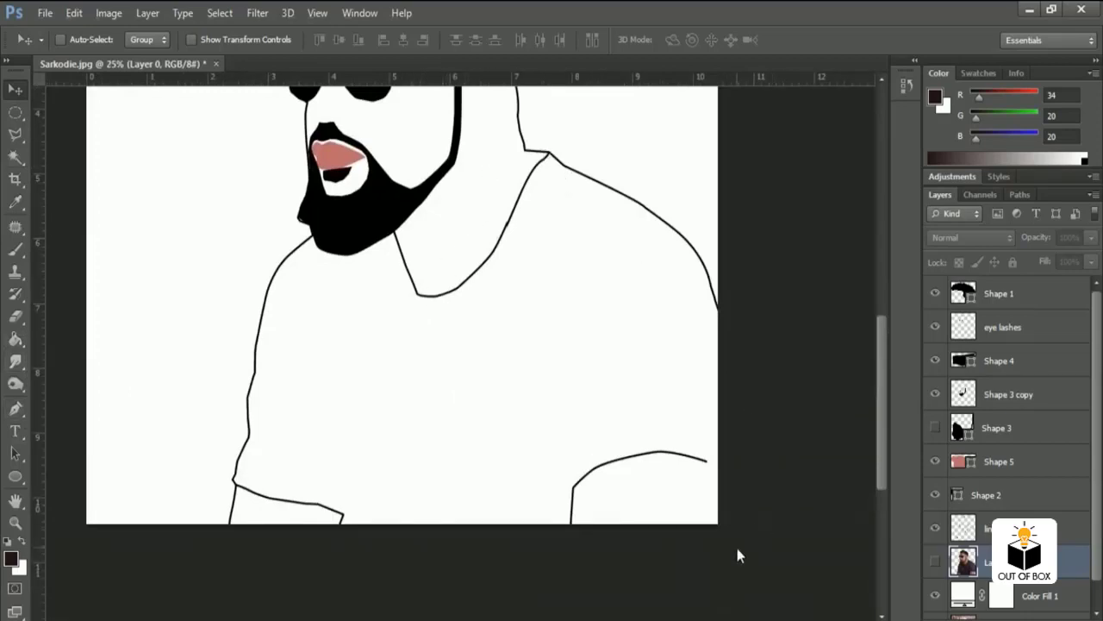
scroll(194, 538, "up", 3)
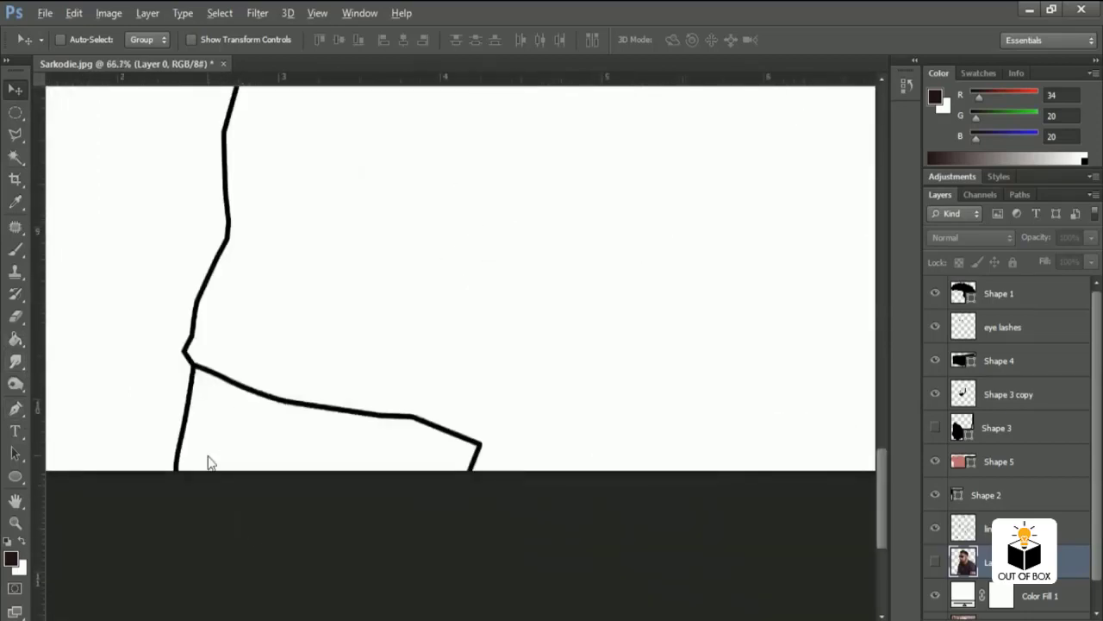
scroll(210, 463, "up", 1)
- With the Pen tool in Shape mode, trace the shirt's left side from the bottom edge upward
left_click(15, 409)
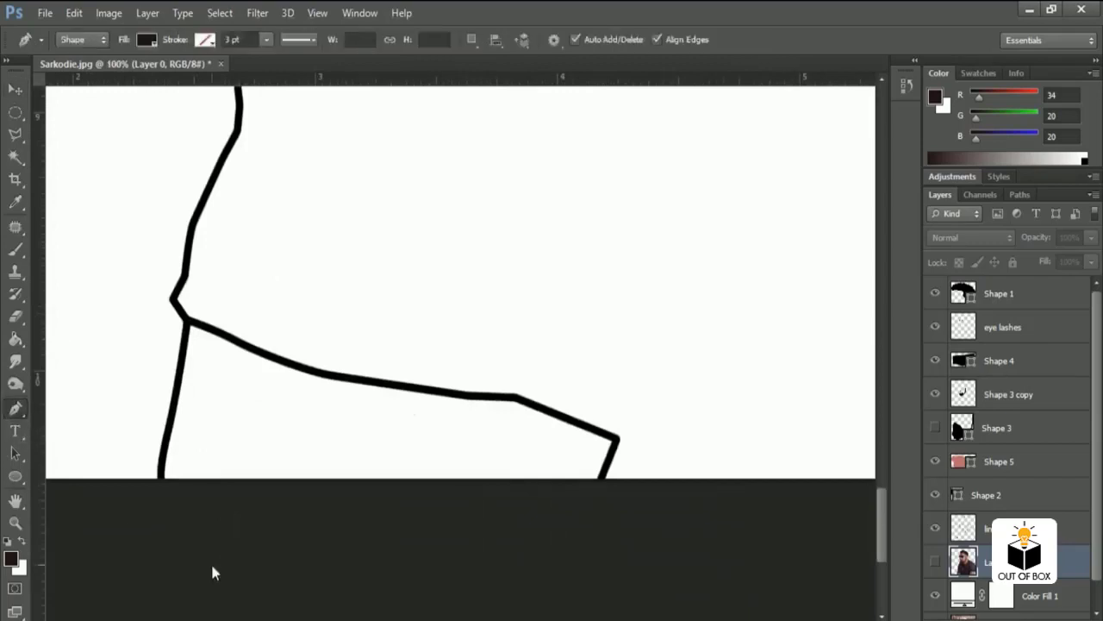
left_click(159, 485)
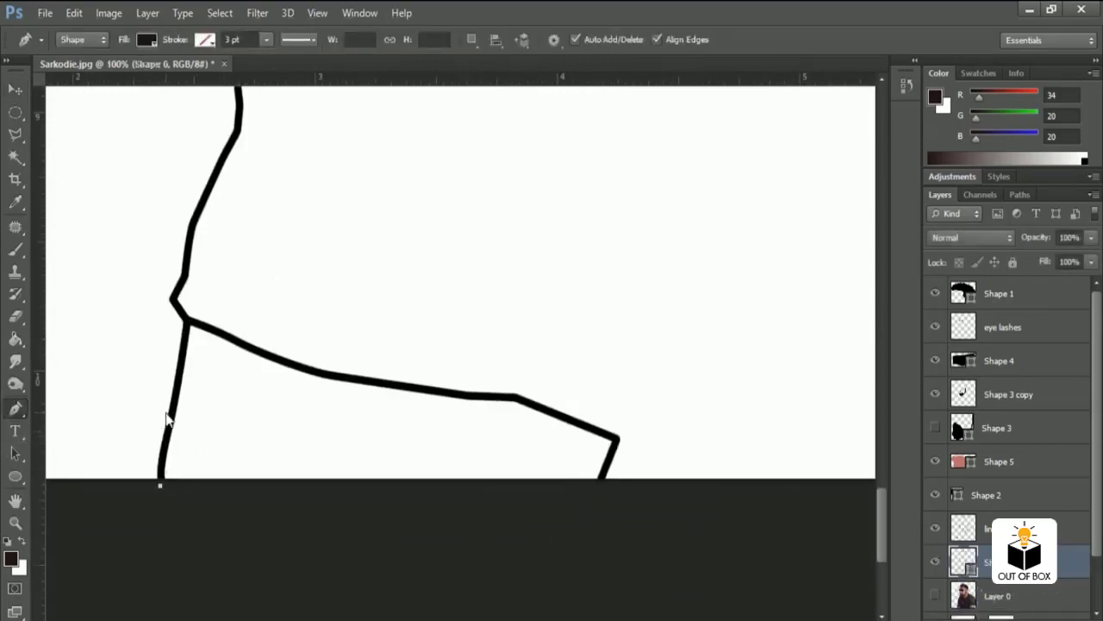
left_click(171, 407)
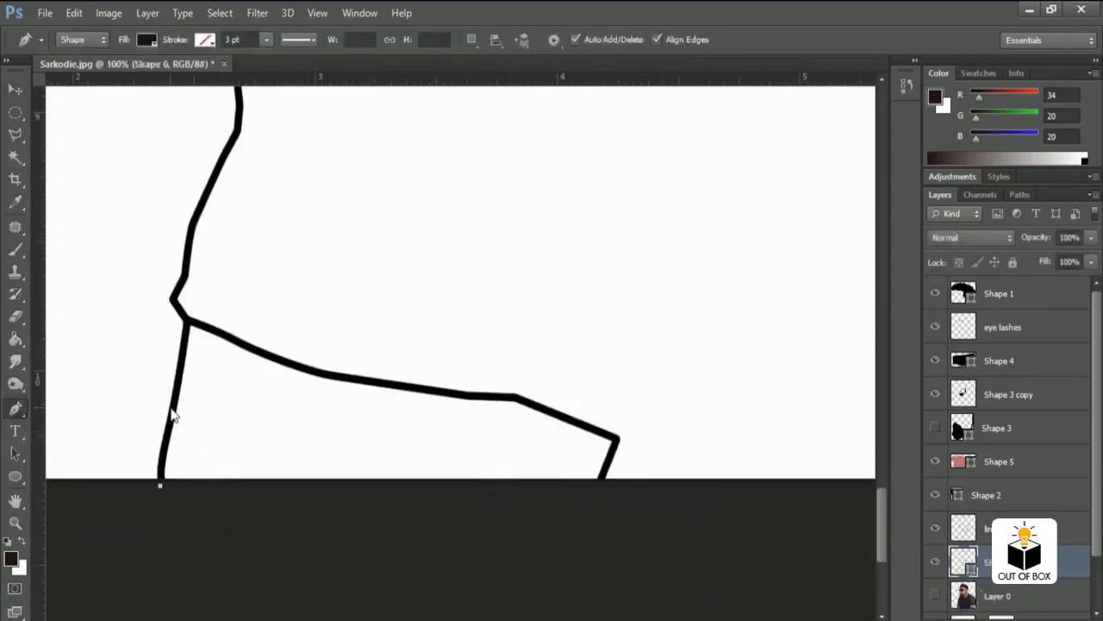
left_click(185, 323)
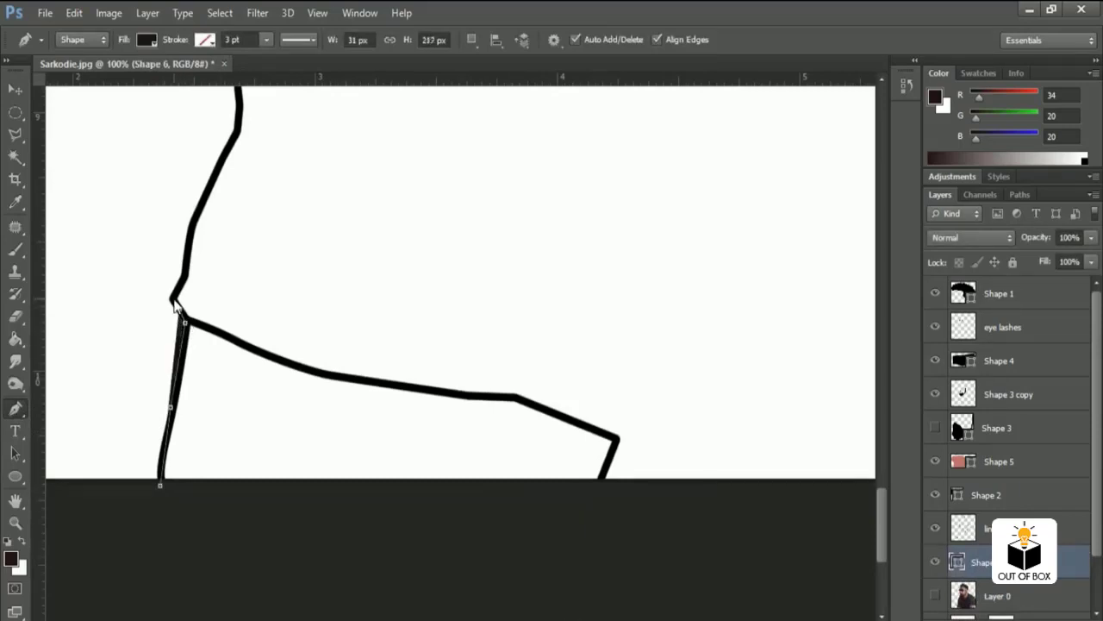
left_click(173, 300)
left_click(184, 270)
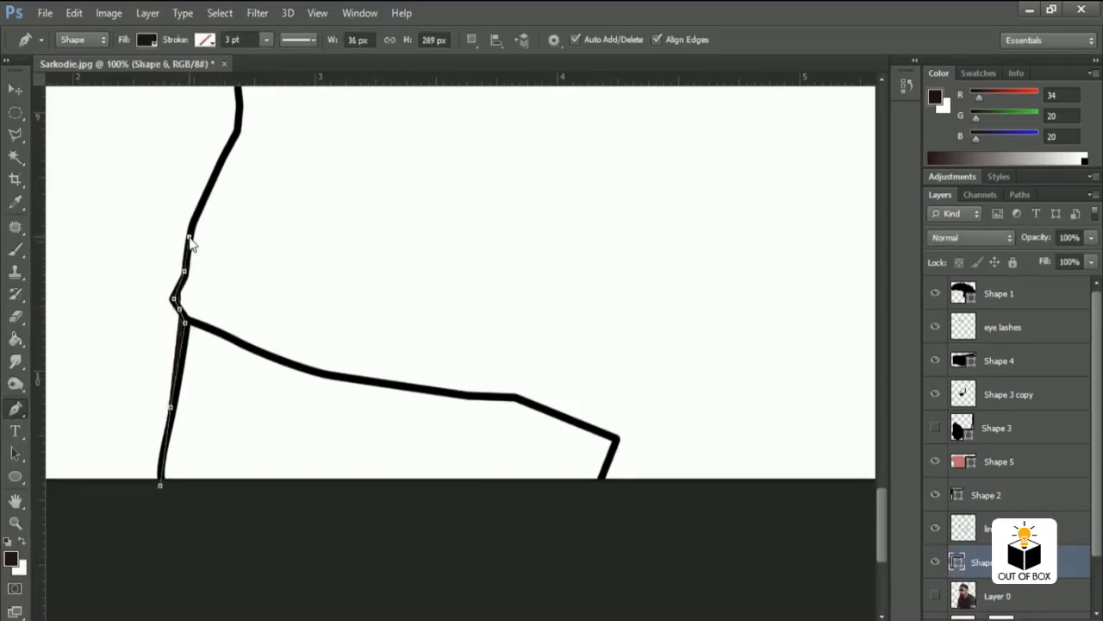
left_click(189, 236)
left_click(232, 140)
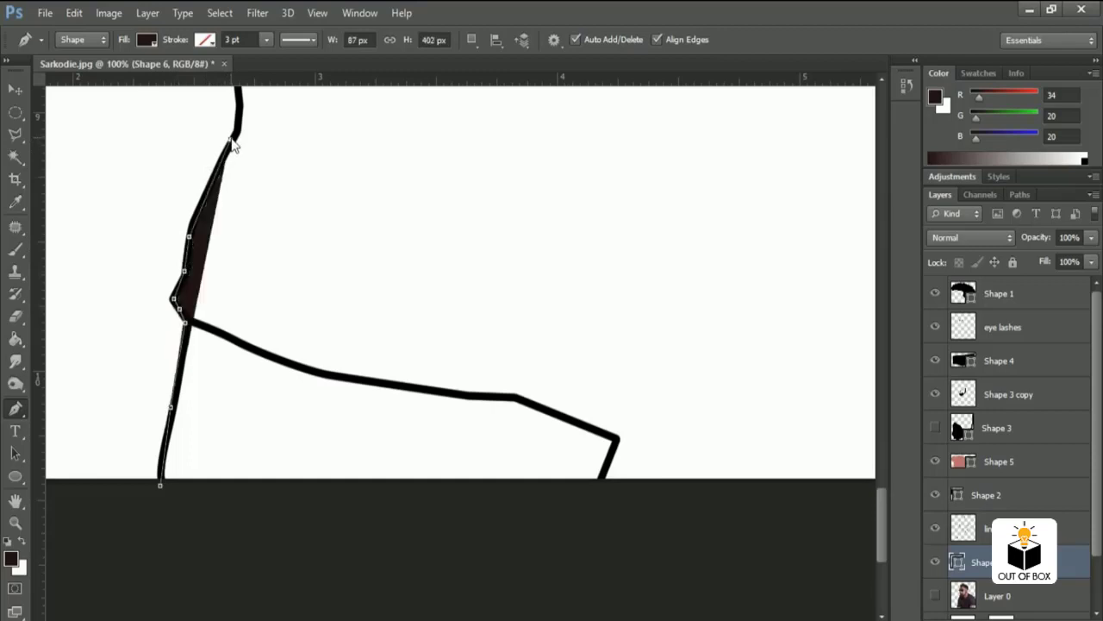
mouse_move(236, 221)
left_mouse_down()
mouse_move(301, 407)
mouse_move(252, 345)
left_mouse_up()
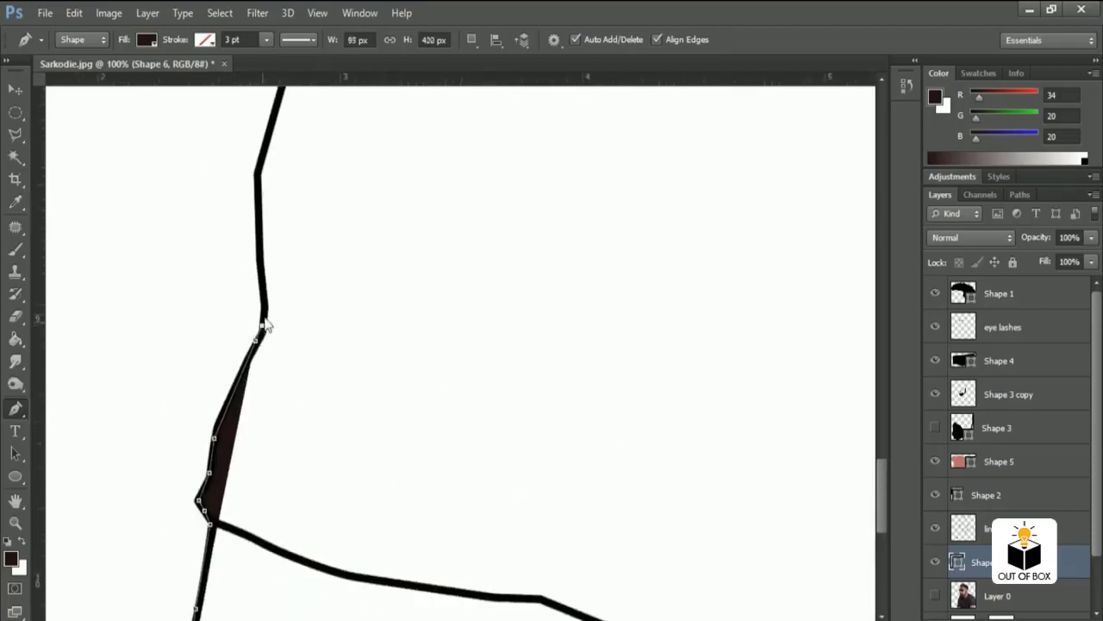
left_click(262, 325)
left_click_drag(264, 290, 320, 288)
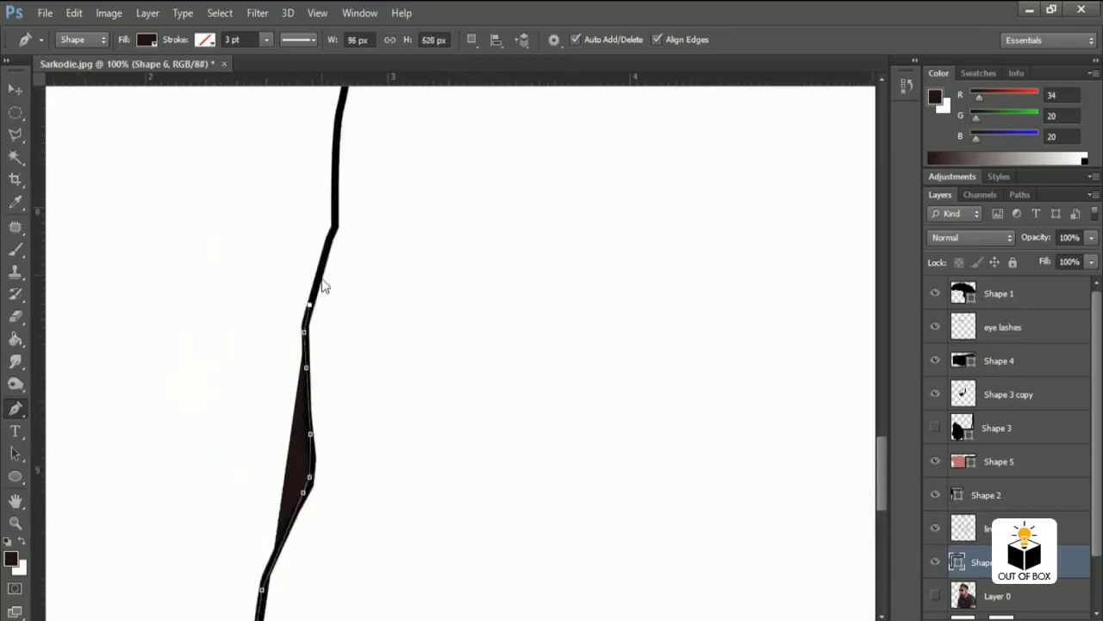
scroll(337, 301, "up", 5)
left_click(337, 394)
scroll(371, 311, "up", 3)
left_click(386, 339)
left_click(430, 238)
- Continue the shirt outline up to the chin, along the neckline and around the right collar
scroll(452, 297, "up", 3)
scroll(314, 298, "down", 3)
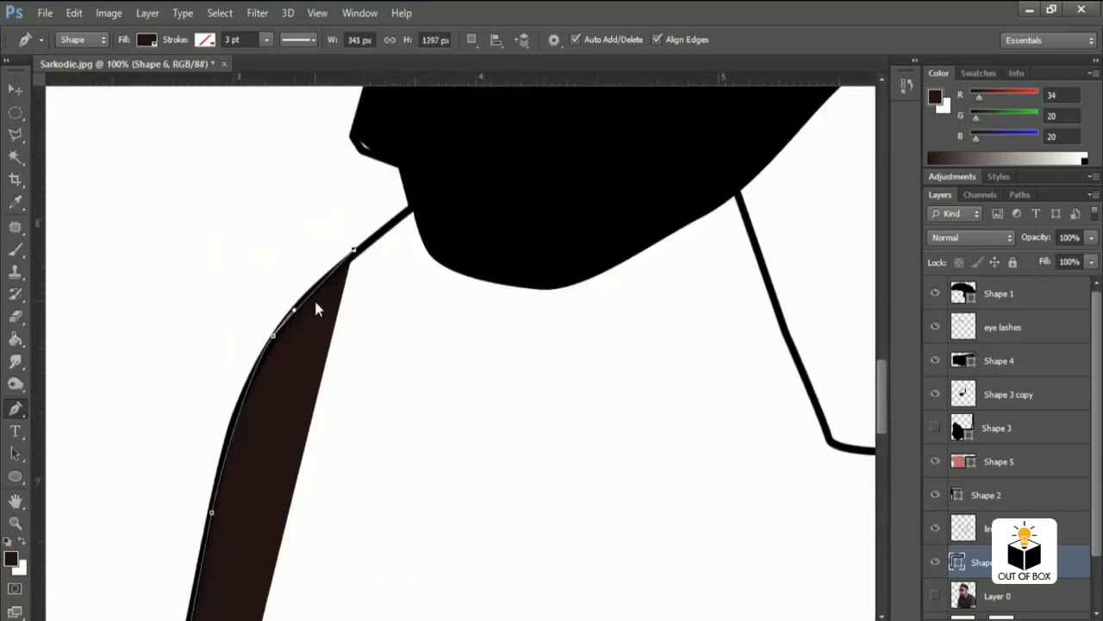
left_click(410, 210)
scroll(454, 200, "up", 2)
left_click(613, 283)
left_click(696, 289)
scroll(697, 289, "right", 3)
left_click(635, 394)
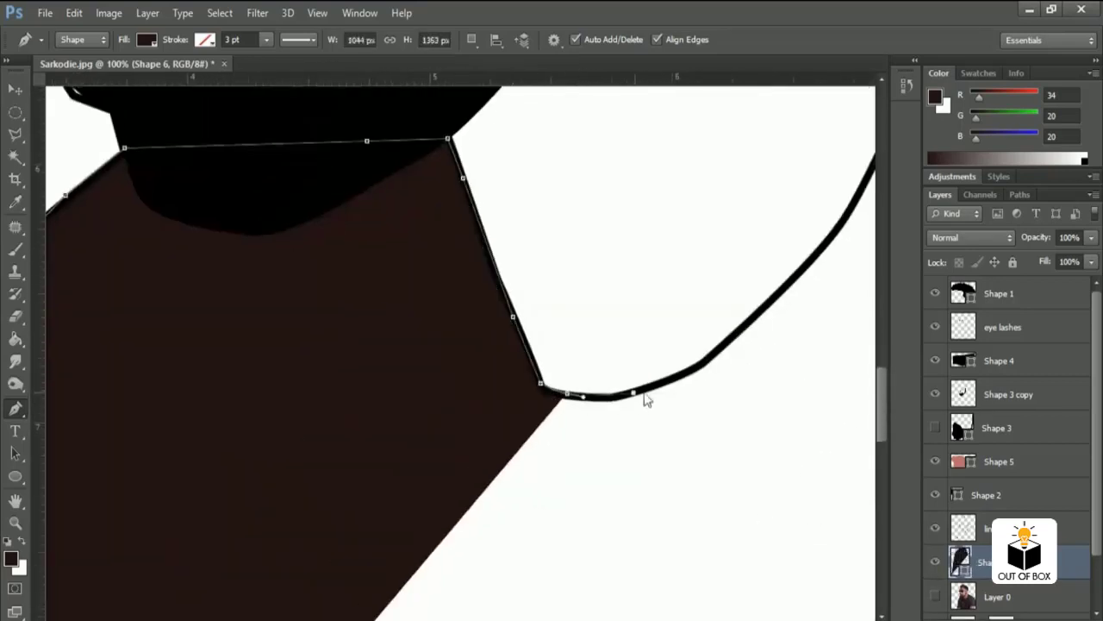
left_click(732, 333)
scroll(825, 253, "right", 4)
left_click(461, 493)
left_click(579, 259)
scroll(560, 216, "right", 3)
left_click(492, 228)
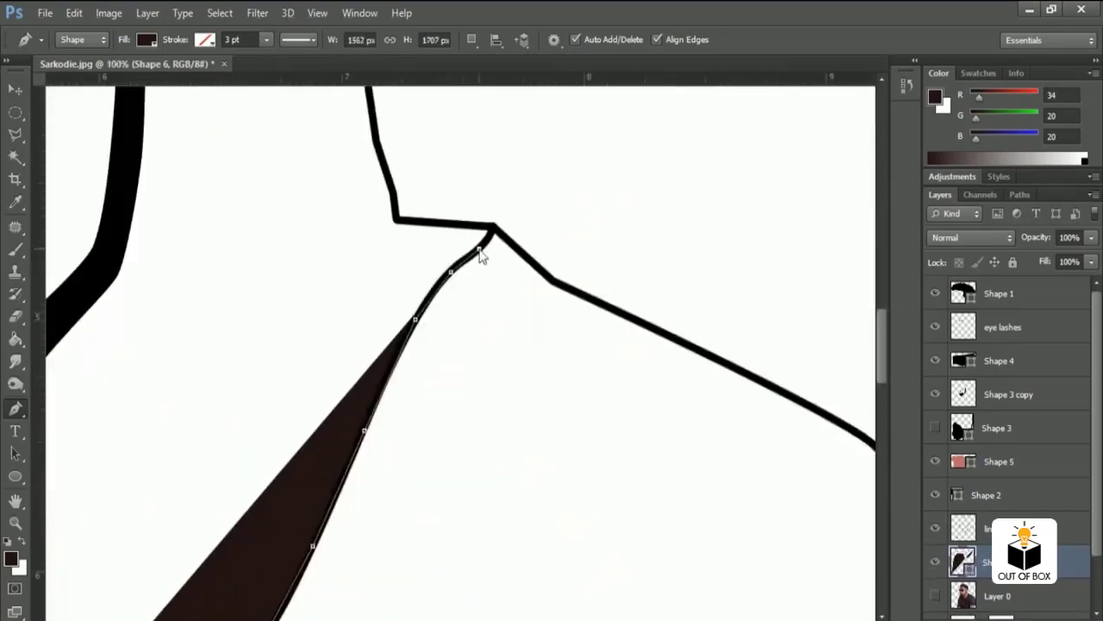
left_click(718, 362)
scroll(727, 389, "right", 5)
left_click(494, 337)
- Trace the right shoulder and bottom edge to close the dark brown Shape 6 shirt shape
left_click(626, 436)
scroll(627, 436, "down", 3)
left_click(617, 317)
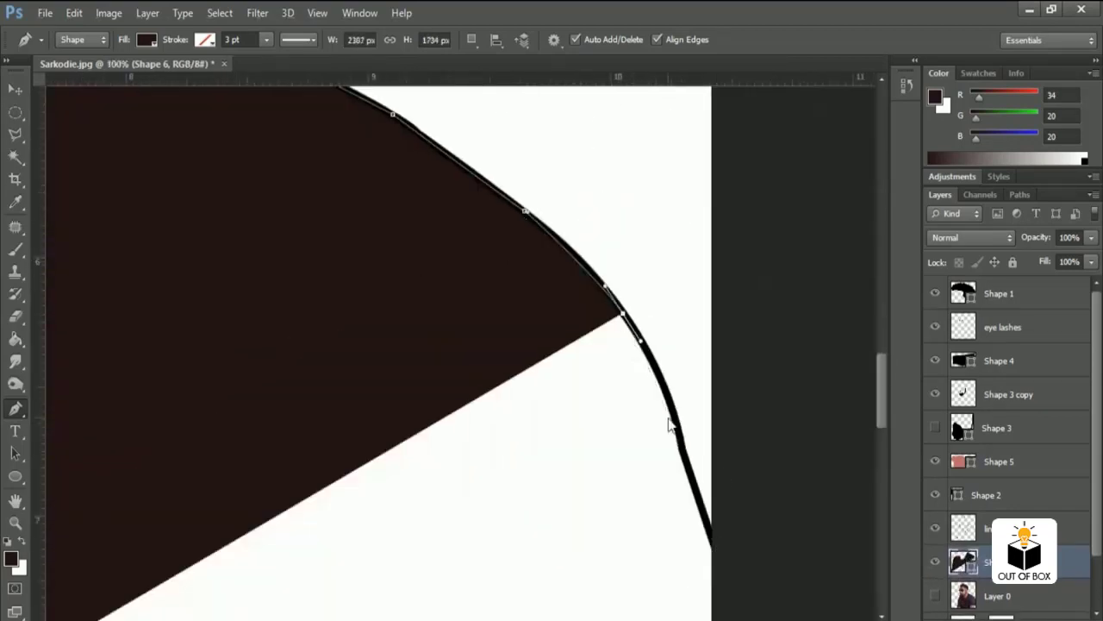
left_click(665, 388)
left_click(684, 451)
scroll(686, 216, "down", 3)
scroll(687, 216, "down", 3)
scroll(670, 529, "down", 2)
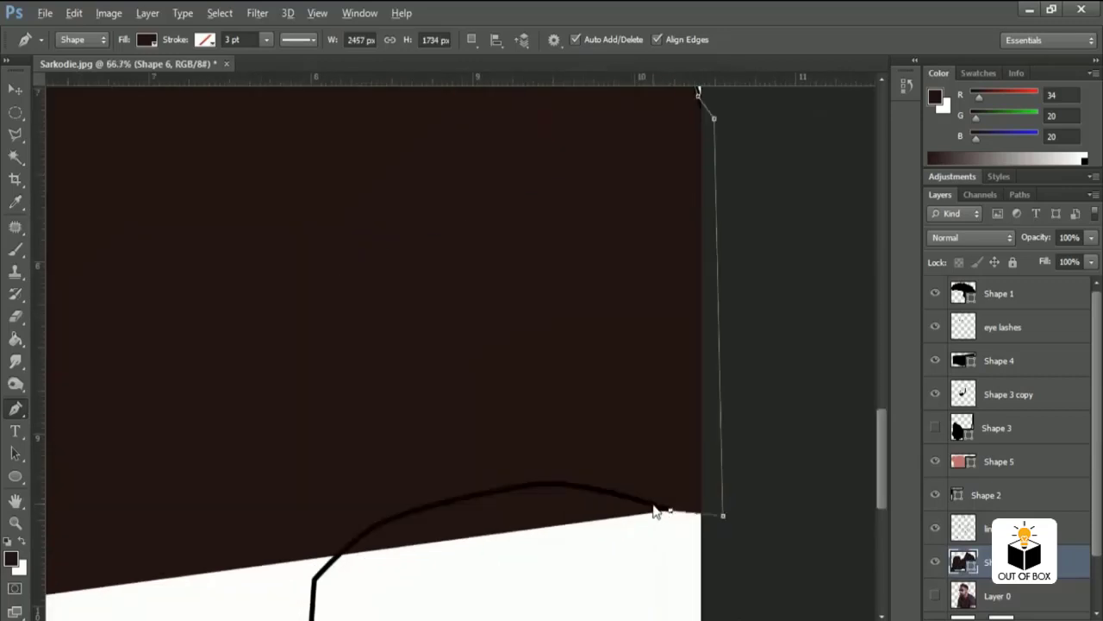
scroll(653, 505, "up", 1)
left_click(668, 381)
left_click(522, 410)
left_click(415, 438)
scroll(415, 439, "down", 2)
scroll(571, 419, "down", 3)
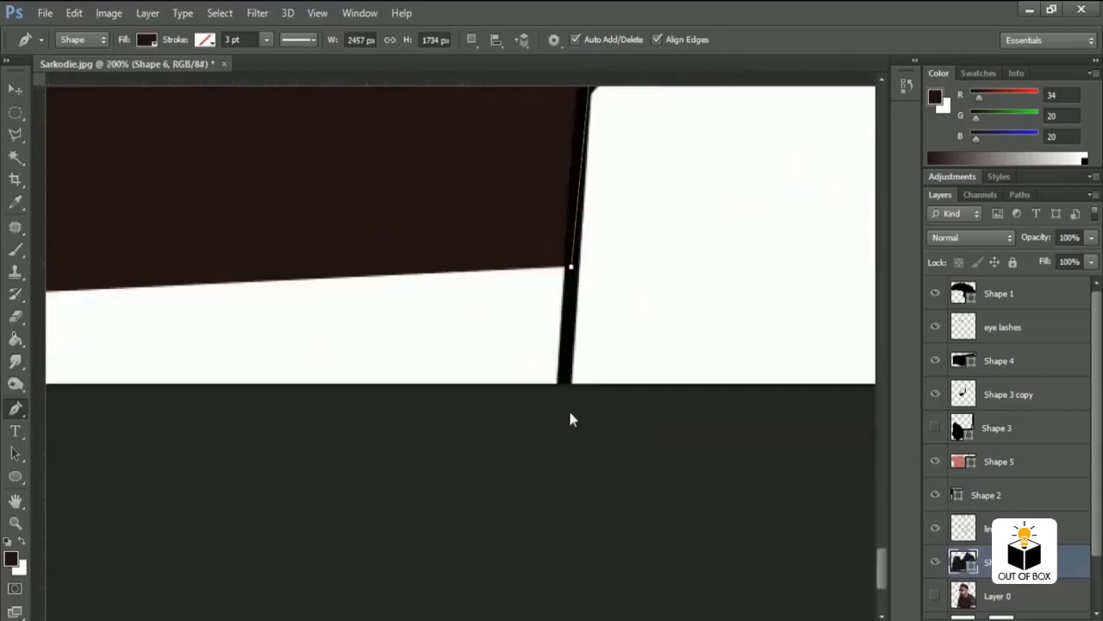
scroll(594, 431, "down", 3)
scroll(454, 430, "down", 2)
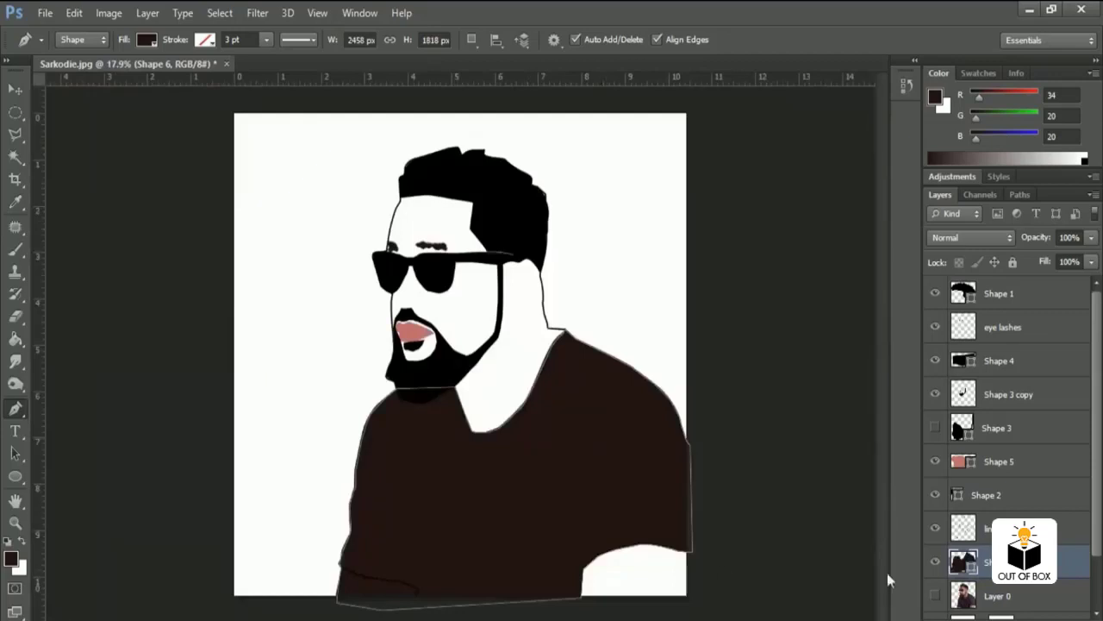
- Change the Shape 6 shirt fill colour to black (000000)
double_click(963, 562)
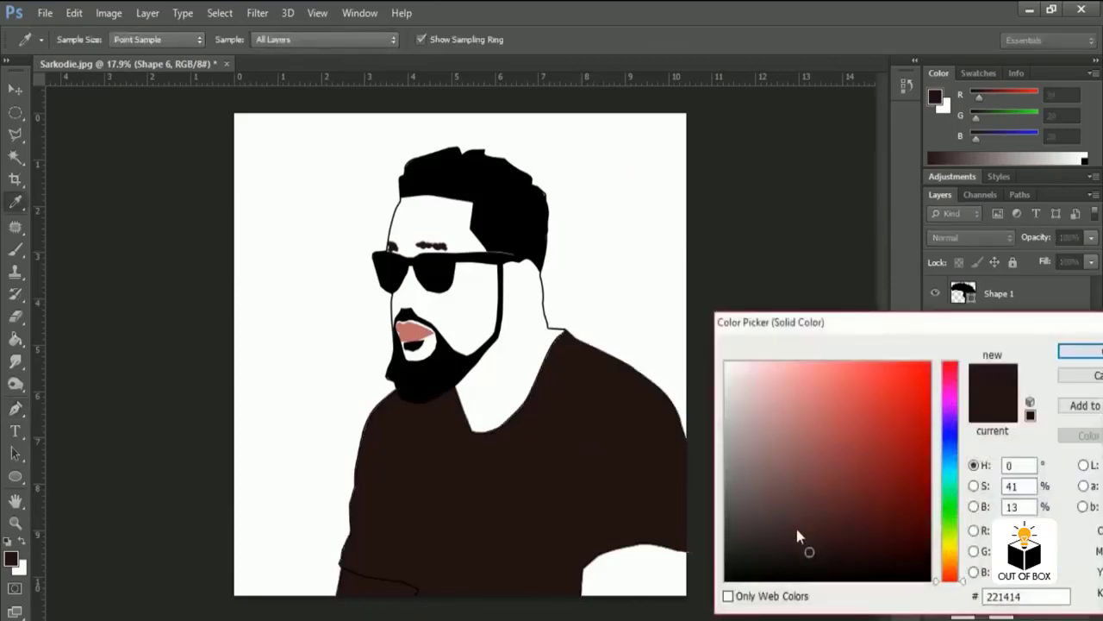
left_click_drag(798, 536, 715, 590)
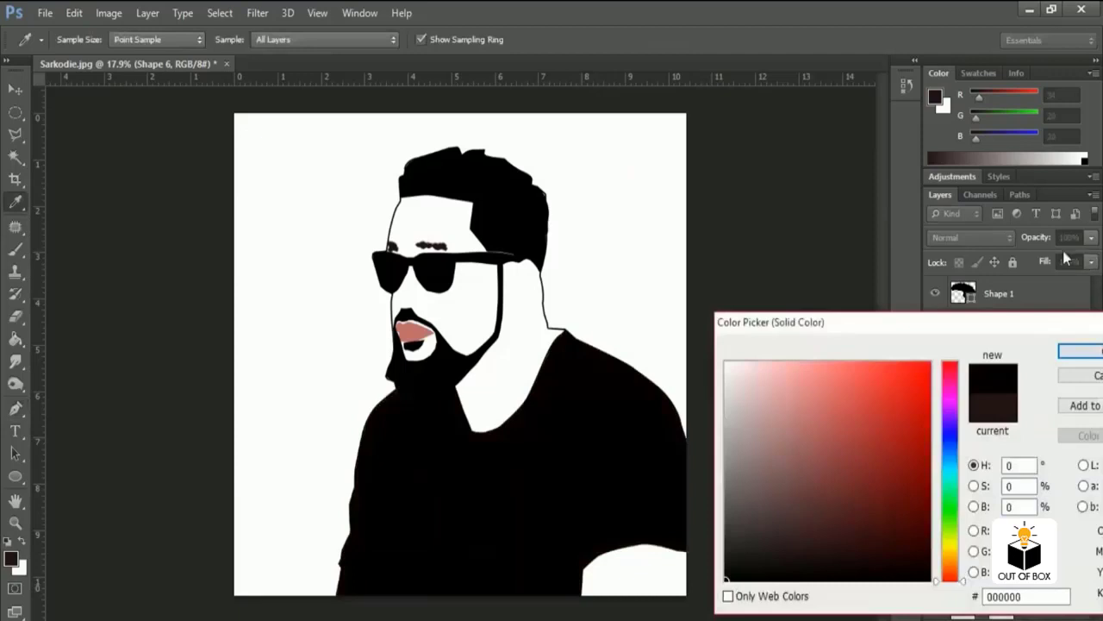
left_click(1065, 351)
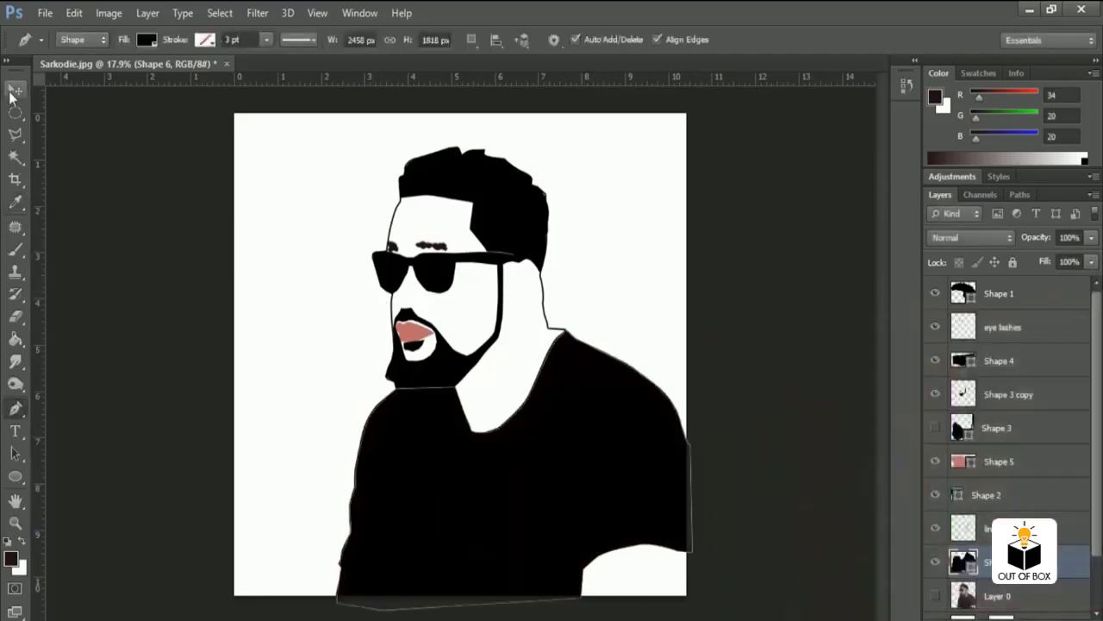
- Duplicate Shape 6, hide the original, and rasterize the Shape 6 copy layer
left_click(13, 91)
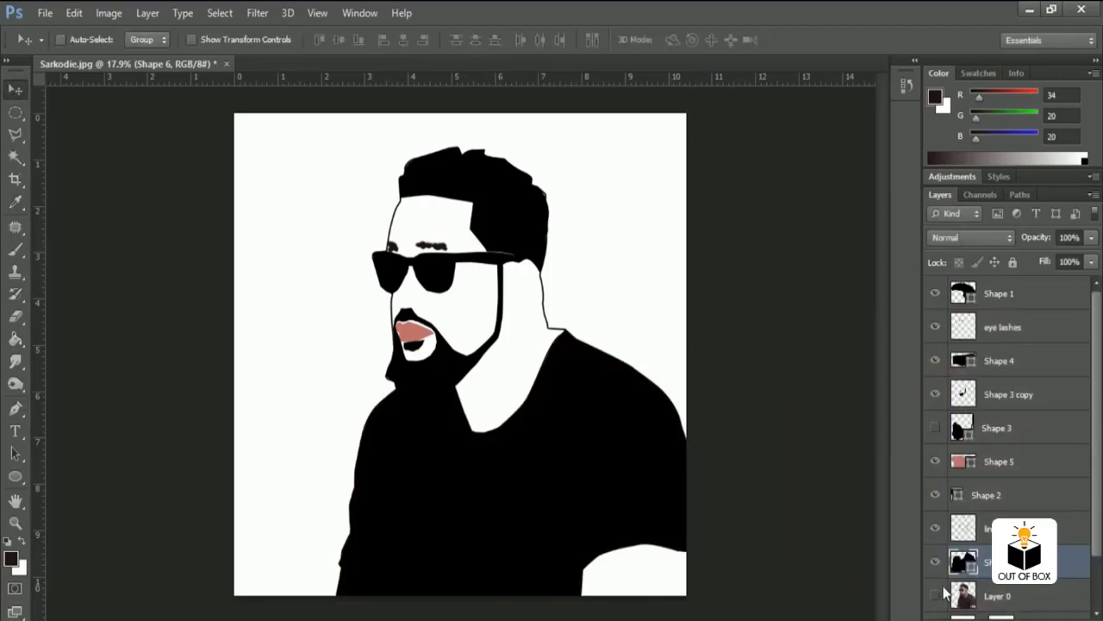
key("ctrl+j")
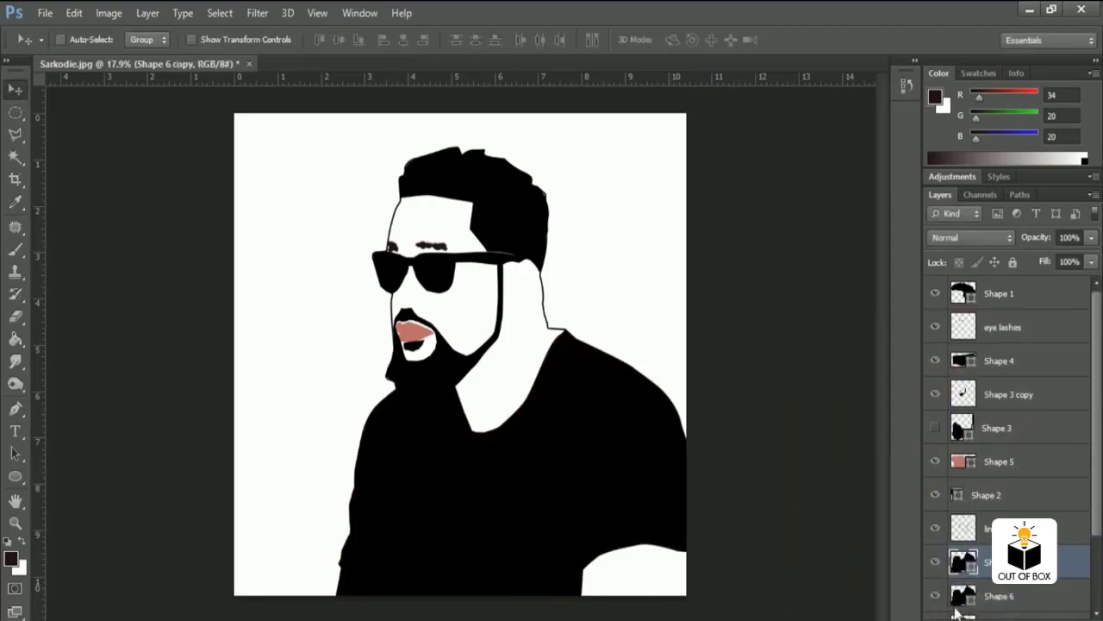
left_click(935, 596)
right_click(1000, 561)
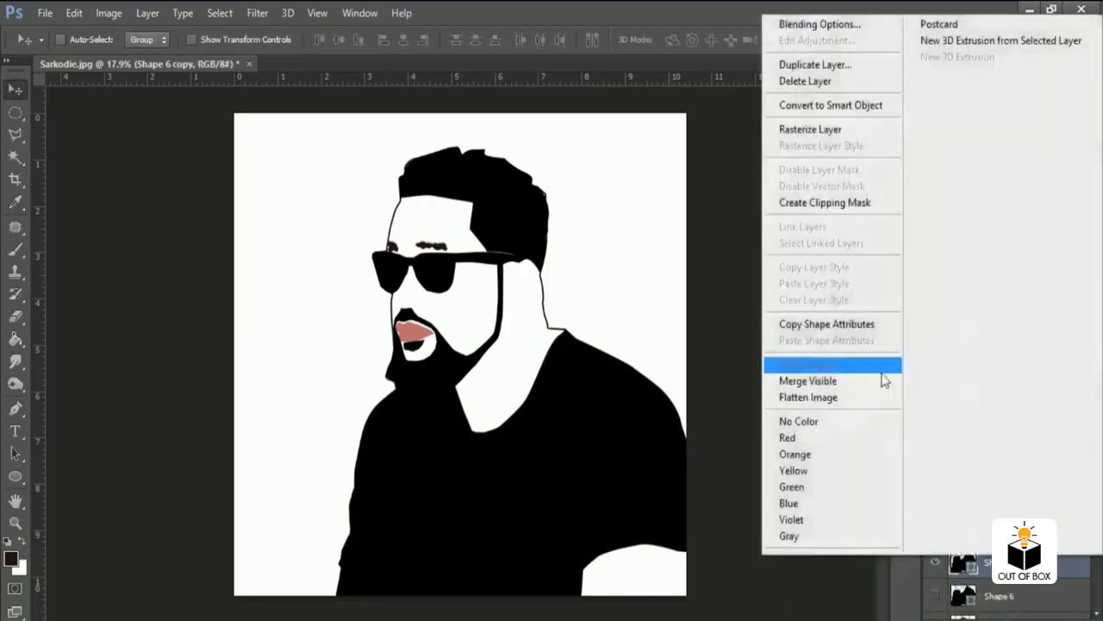
left_click(821, 129)
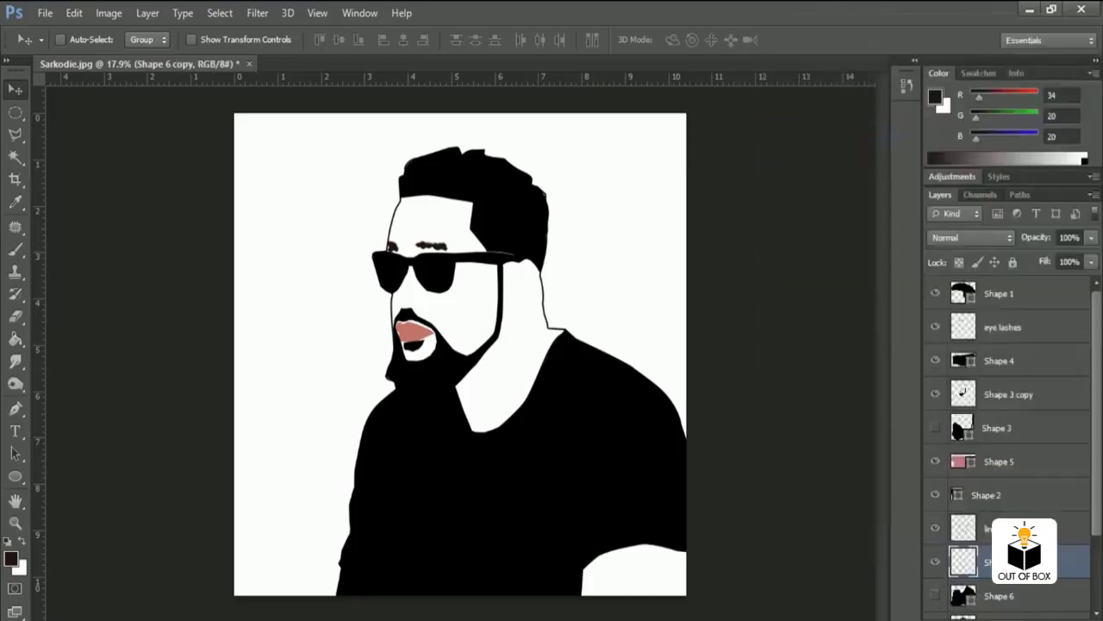
- Set the Shape 6 copy layer's opacity to 0%
left_click(1027, 232)
type("0")
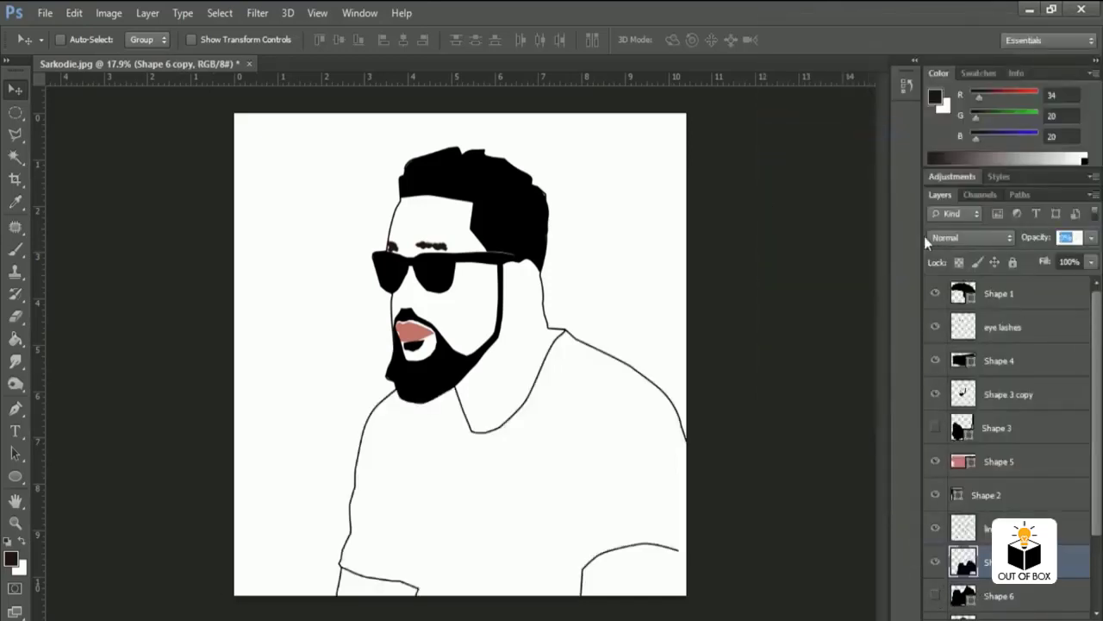
key("Return")
scroll(337, 581, "up", 1)
scroll(337, 584, "up", 1)
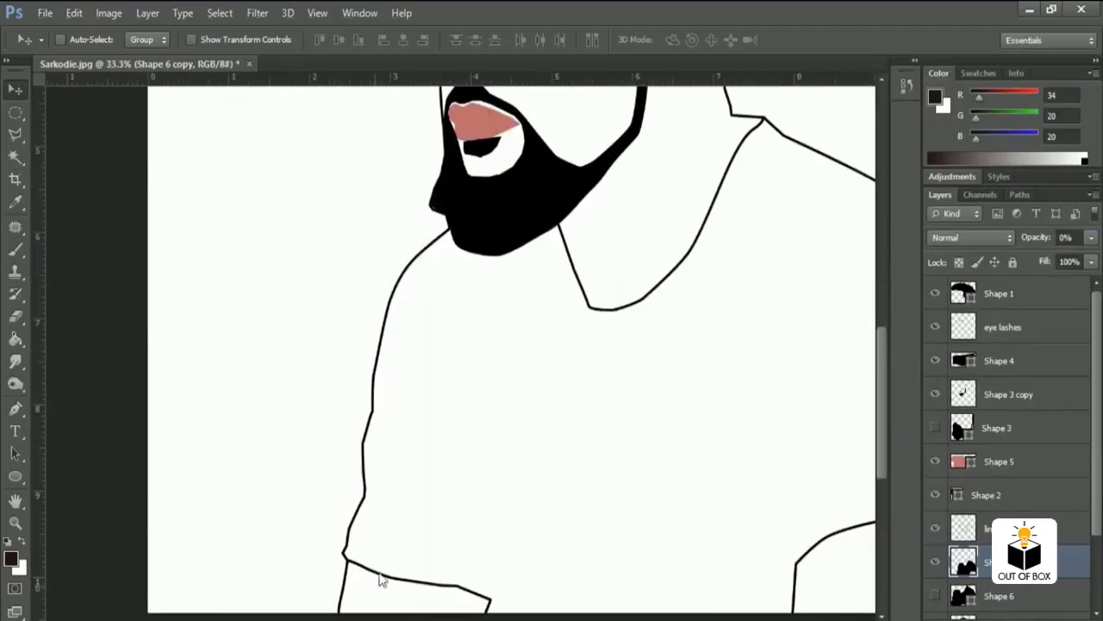
scroll(426, 457, "up", 1)
scroll(434, 457, "up", 1)
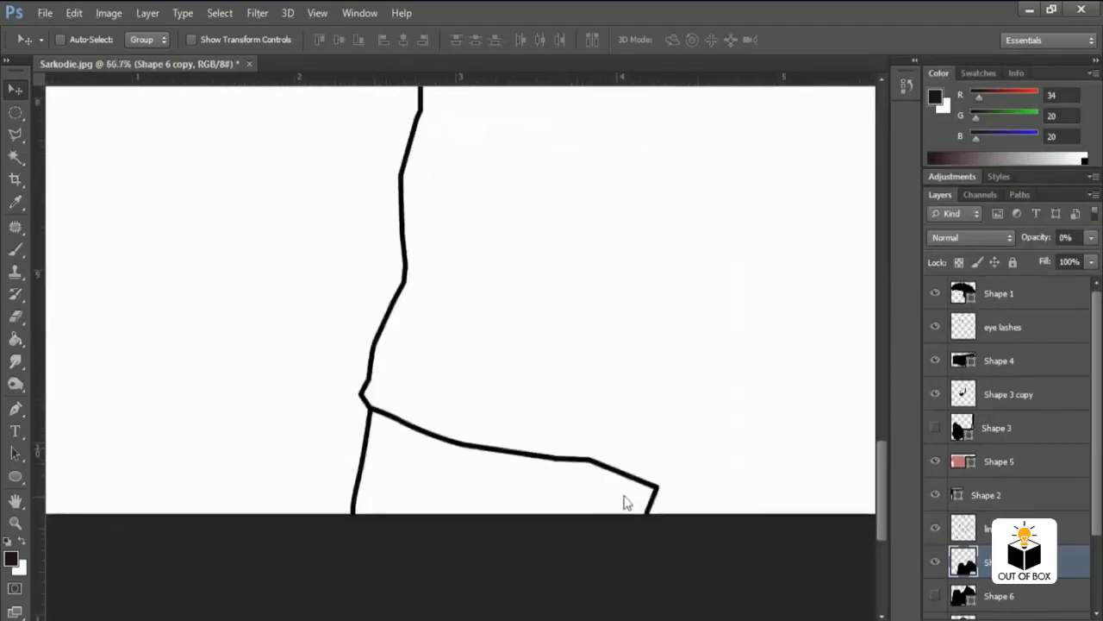
scroll(368, 499, "left", 2)
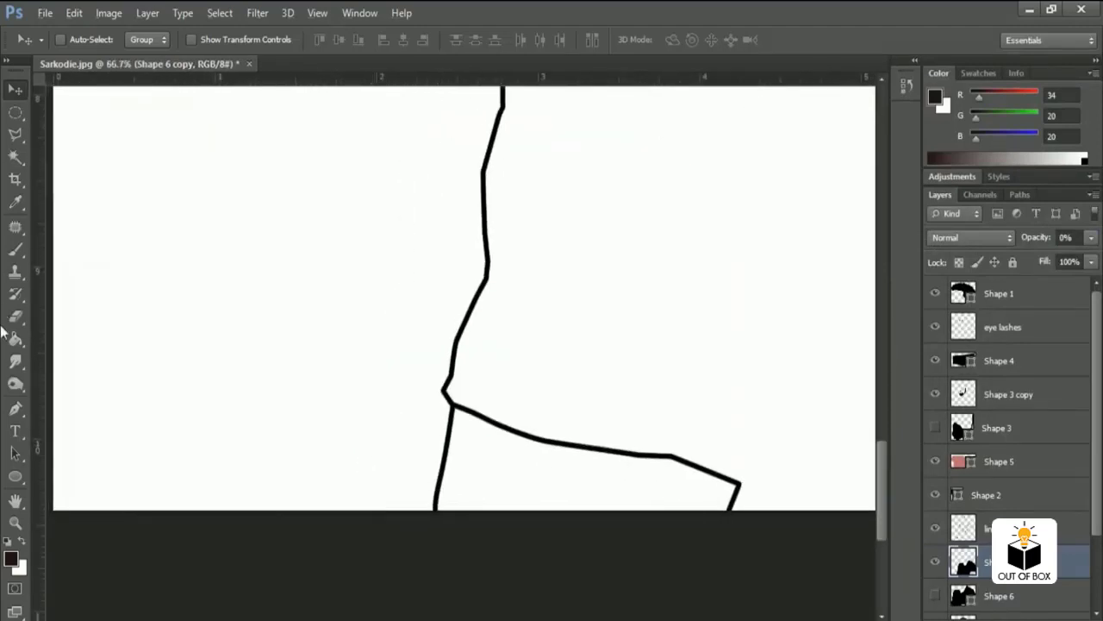
- Make a Polygonal Lasso selection of the area below the line
left_click(15, 134)
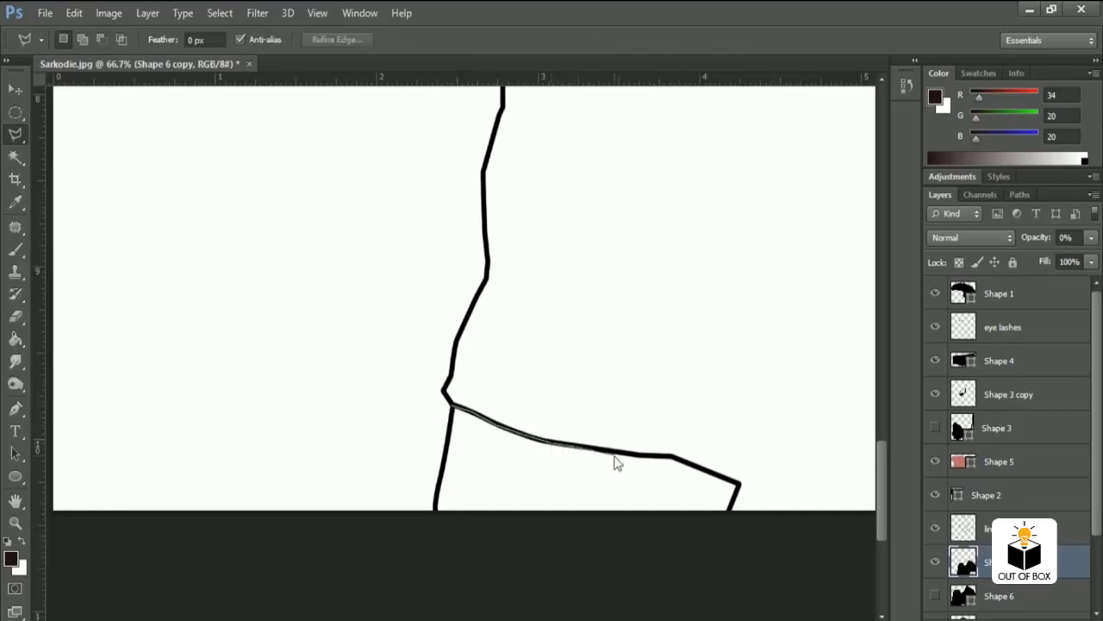
left_click(675, 457)
left_click(737, 485)
left_click(727, 520)
left_click(411, 564)
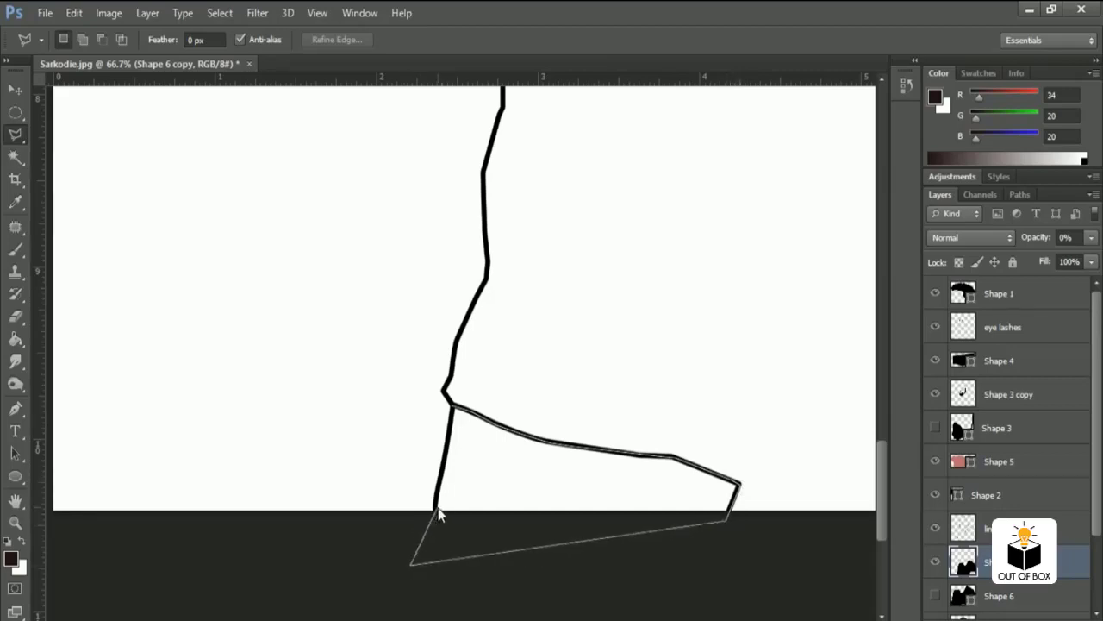
left_click(438, 508)
left_click(453, 411)
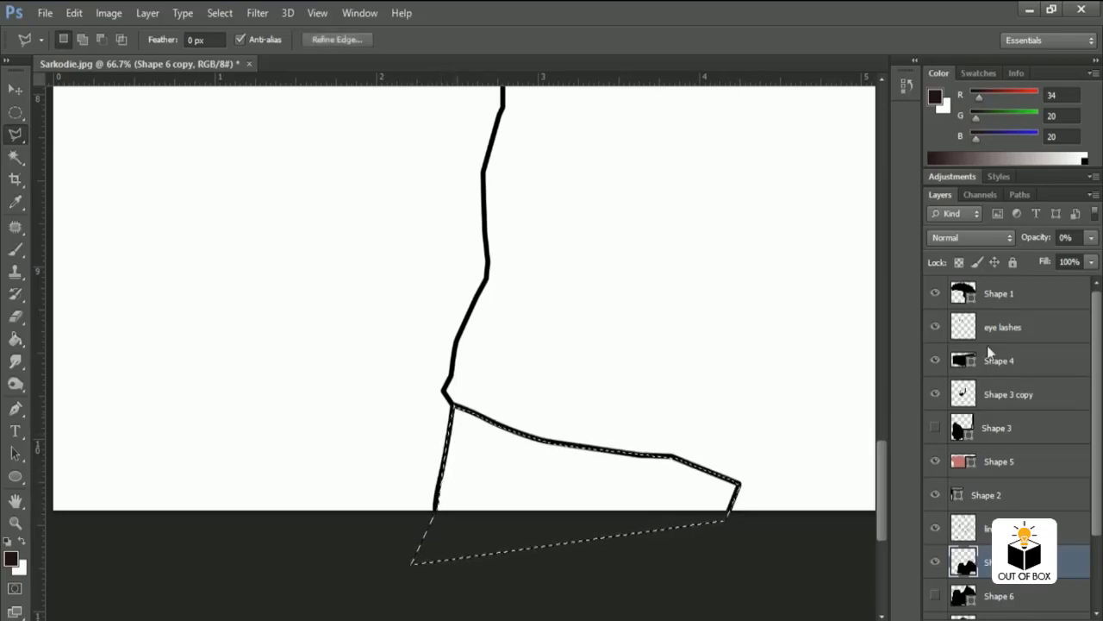
- Raise the Shape 6 copy opacity to 100%, deselect, and zoom out to fit
left_click_drag(1032, 247, 1101, 243)
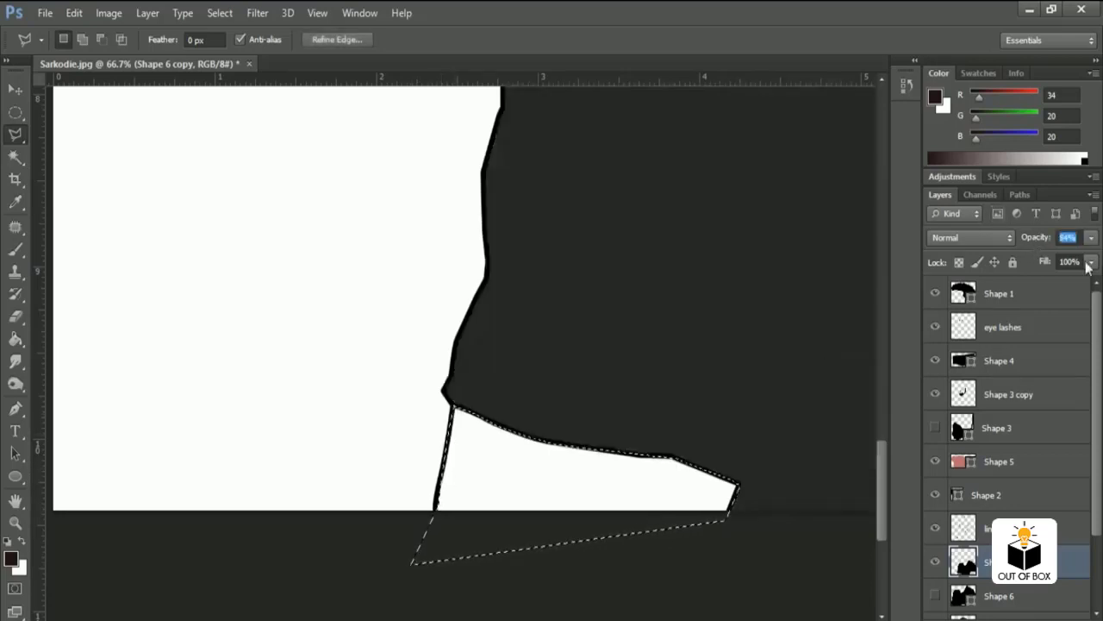
type("100")
key("Return")
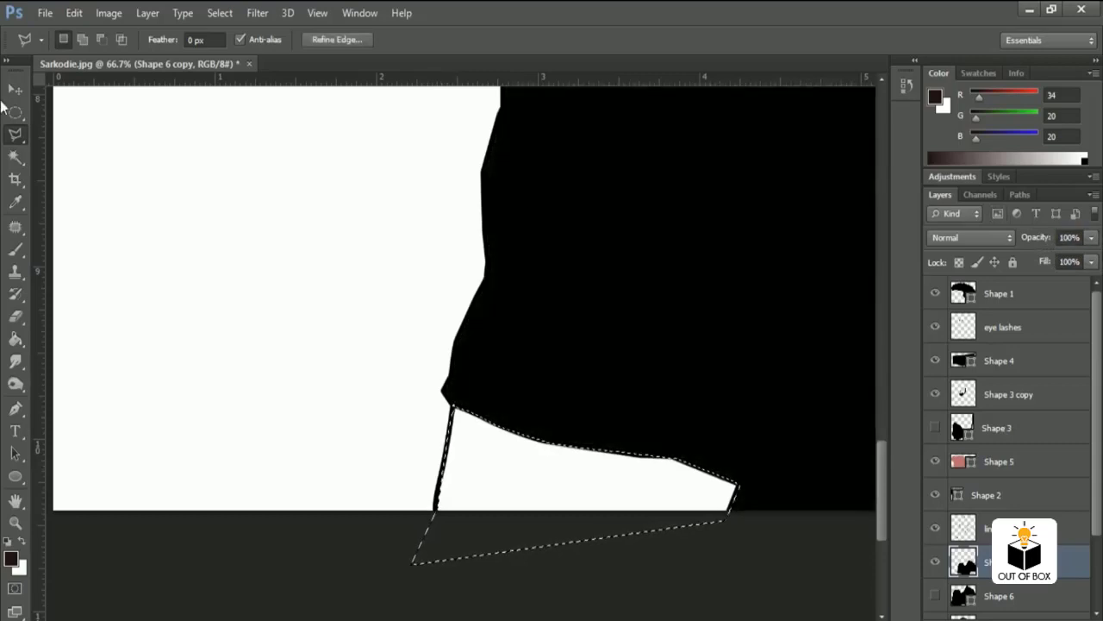
key("ctrl+d")
key("ctrl+0")
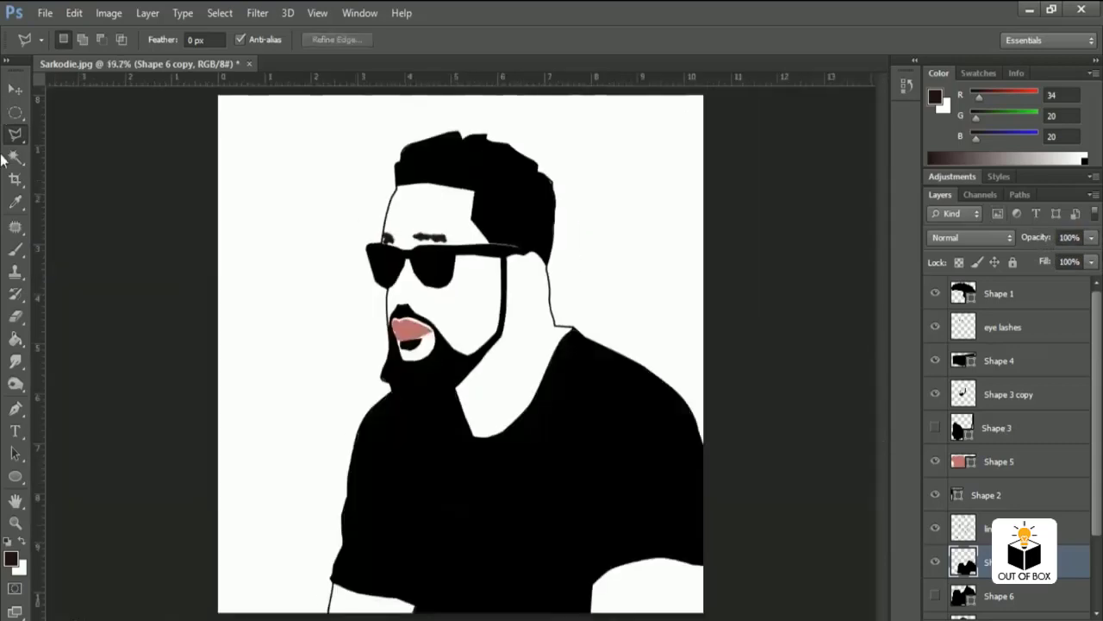
- Show the original photo layer and zoom in on the ear
left_click(16, 88)
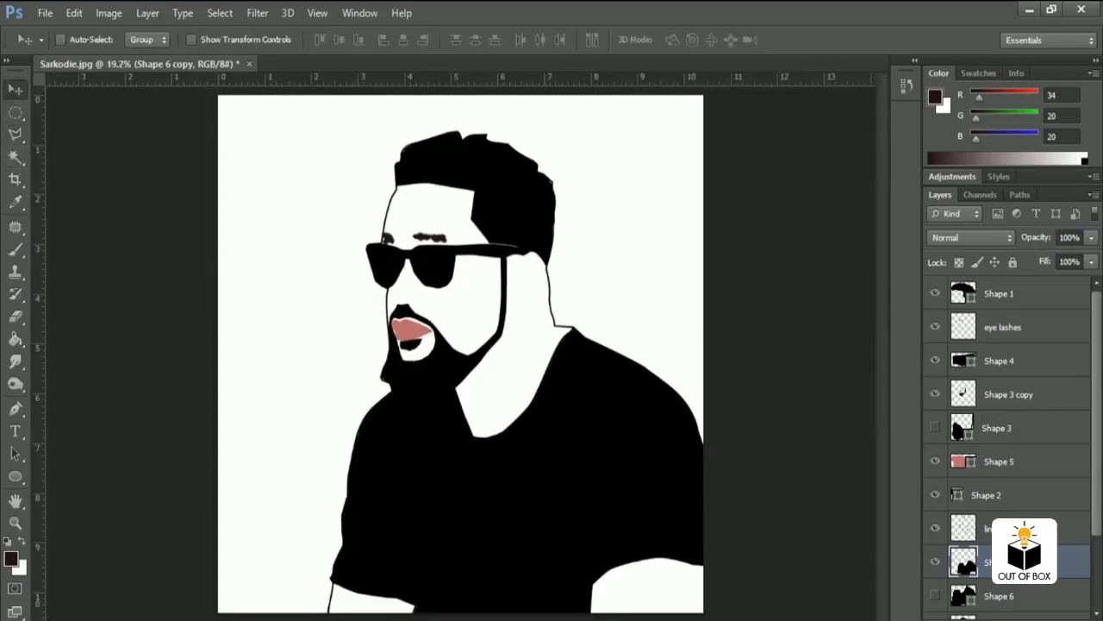
scroll(1085, 466, "down", 3)
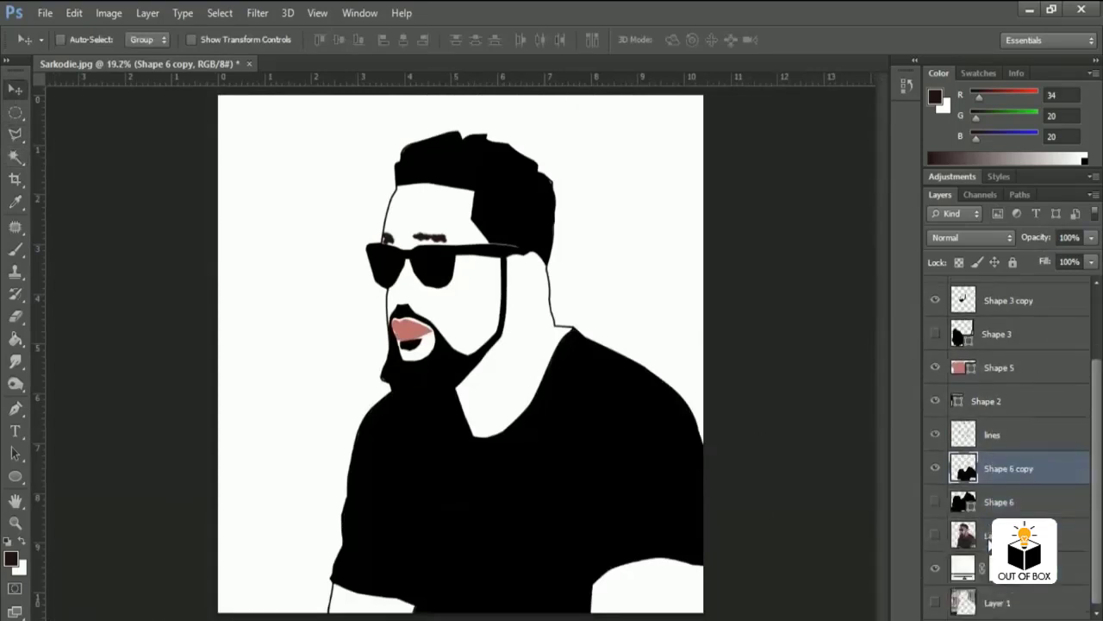
left_click(936, 535)
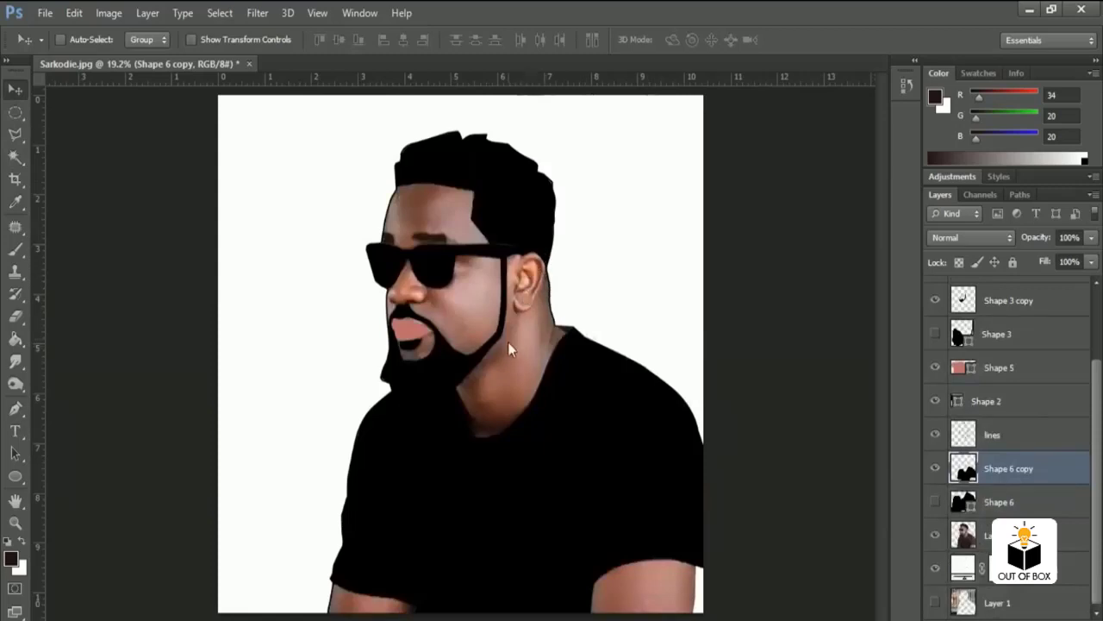
scroll(517, 327, "up", 1)
scroll(526, 268, "up", 1)
scroll(530, 233, "up", 1)
scroll(538, 241, "up", 1)
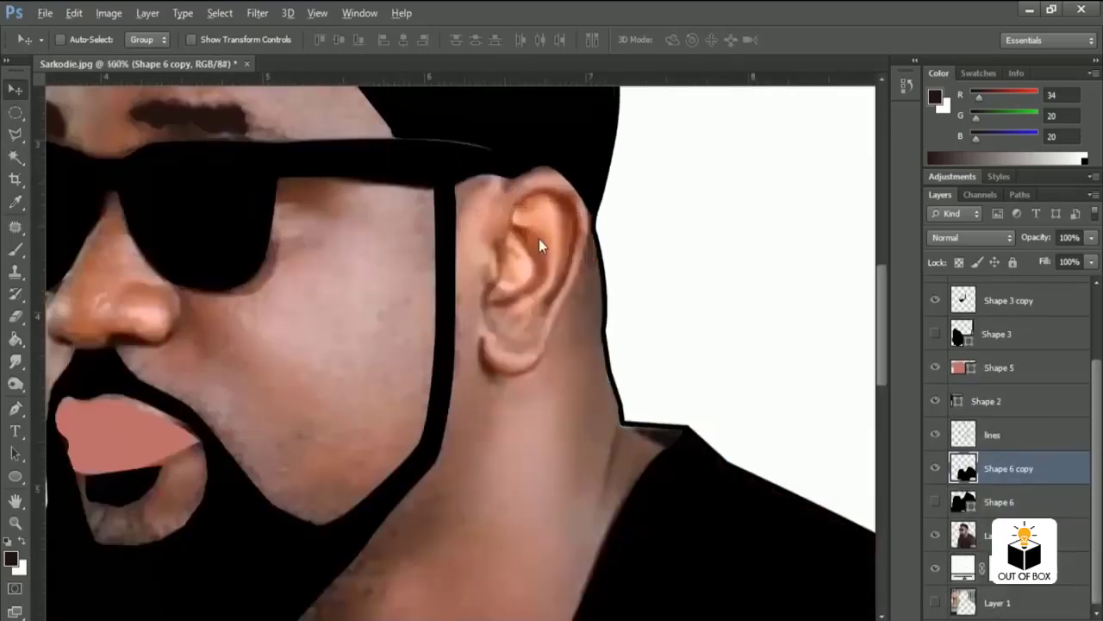
scroll(539, 239, "up", 1)
scroll(1034, 492, "up", 2)
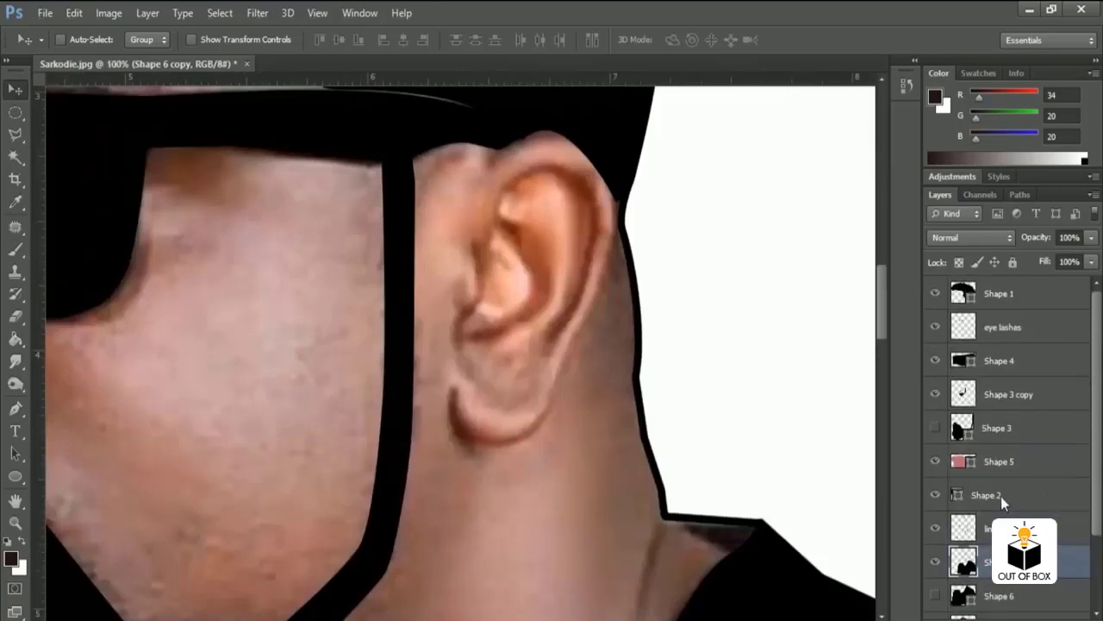
- Make Shape 2 the active layer and centre the view on the ear
left_click(1001, 496)
scroll(517, 178, "up", 1)
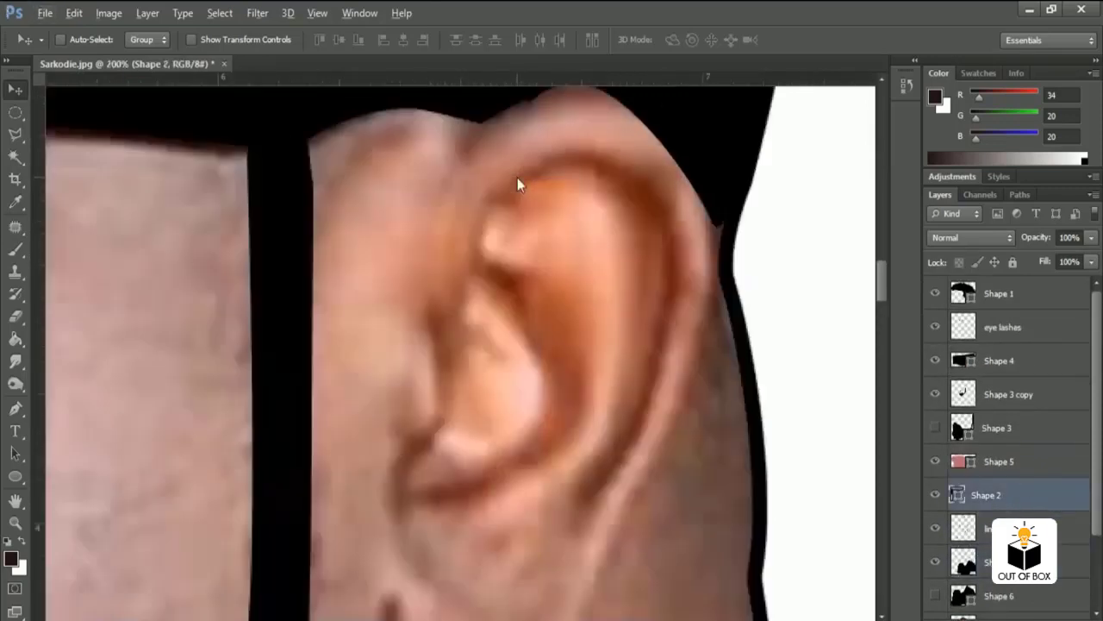
left_click_drag(576, 225, 534, 231)
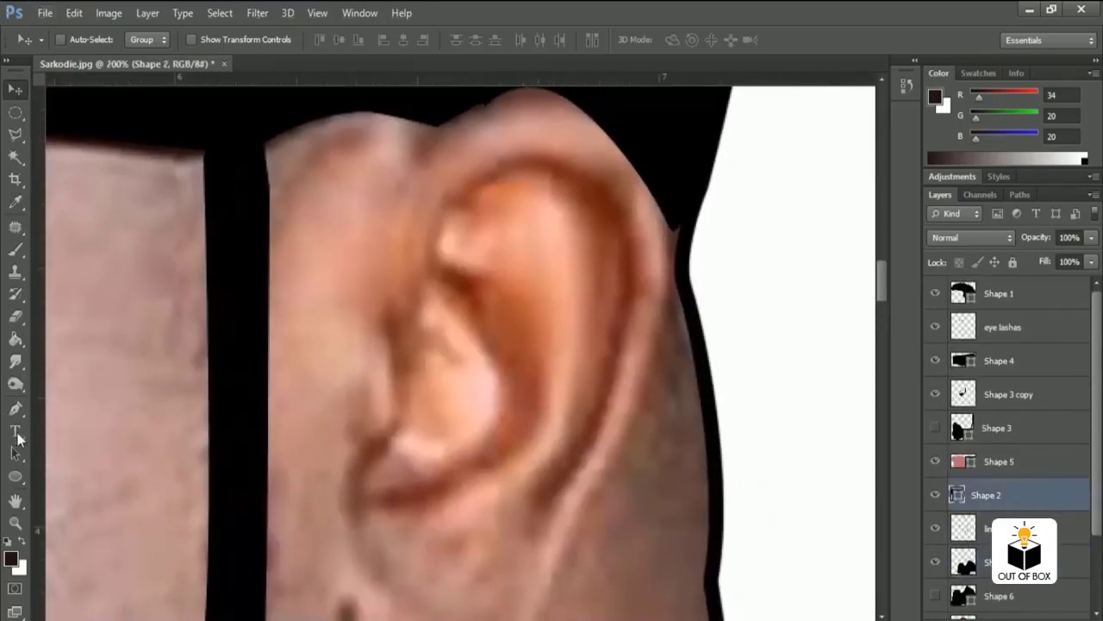
left_click(15, 409)
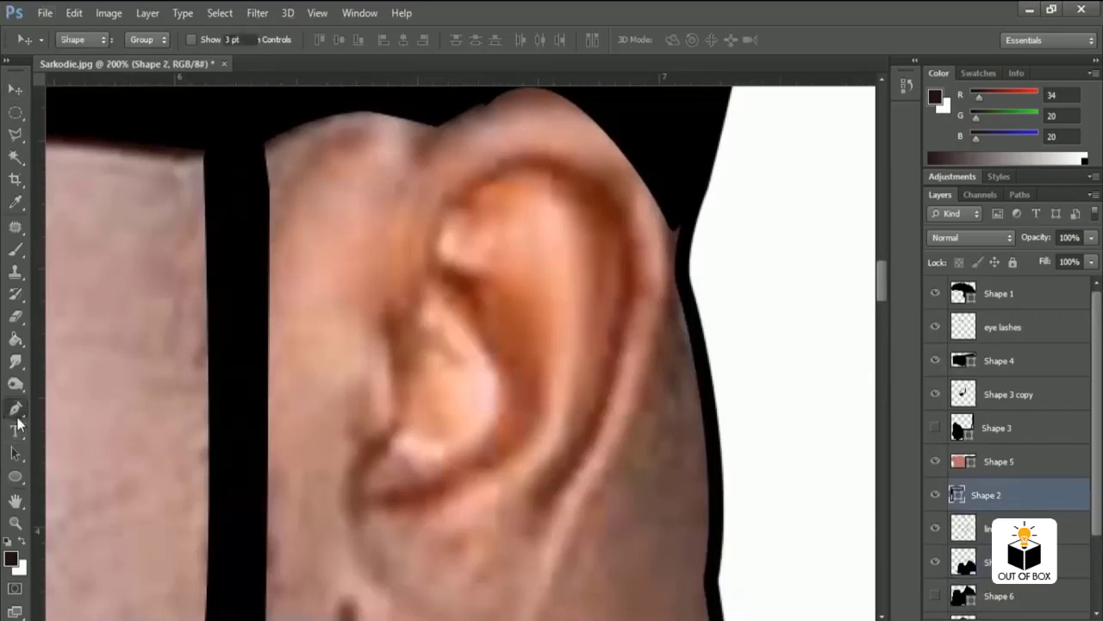
- Trace curved pen points around the ear's outer rim down to the earlobe
left_click(453, 197)
left_click_drag(495, 174, 508, 161)
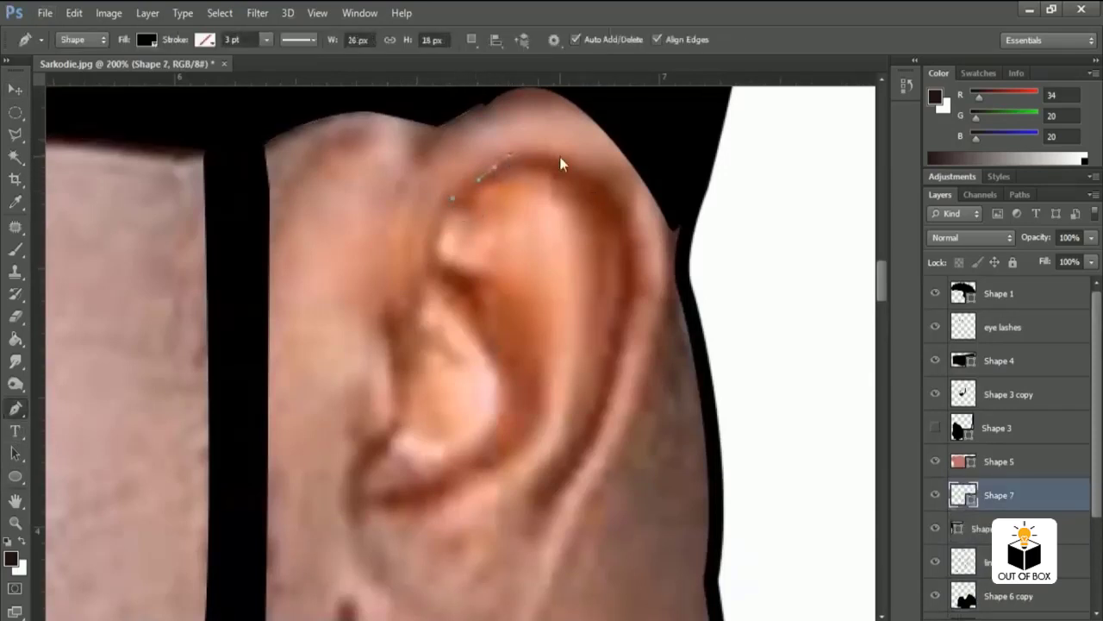
left_click_drag(578, 167, 607, 184)
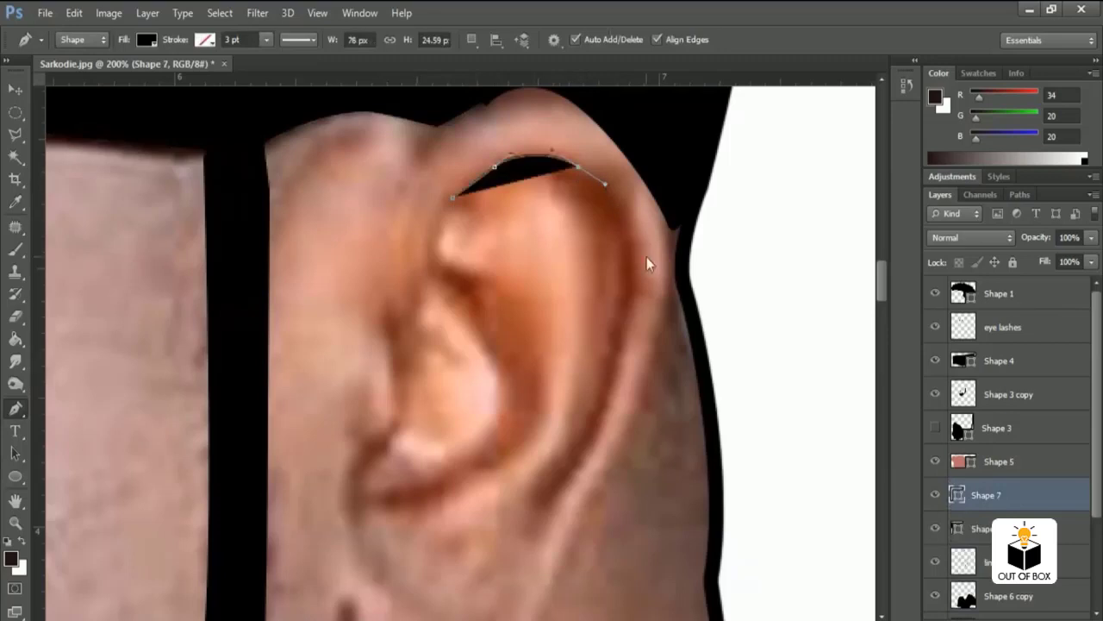
left_click_drag(635, 296, 622, 337)
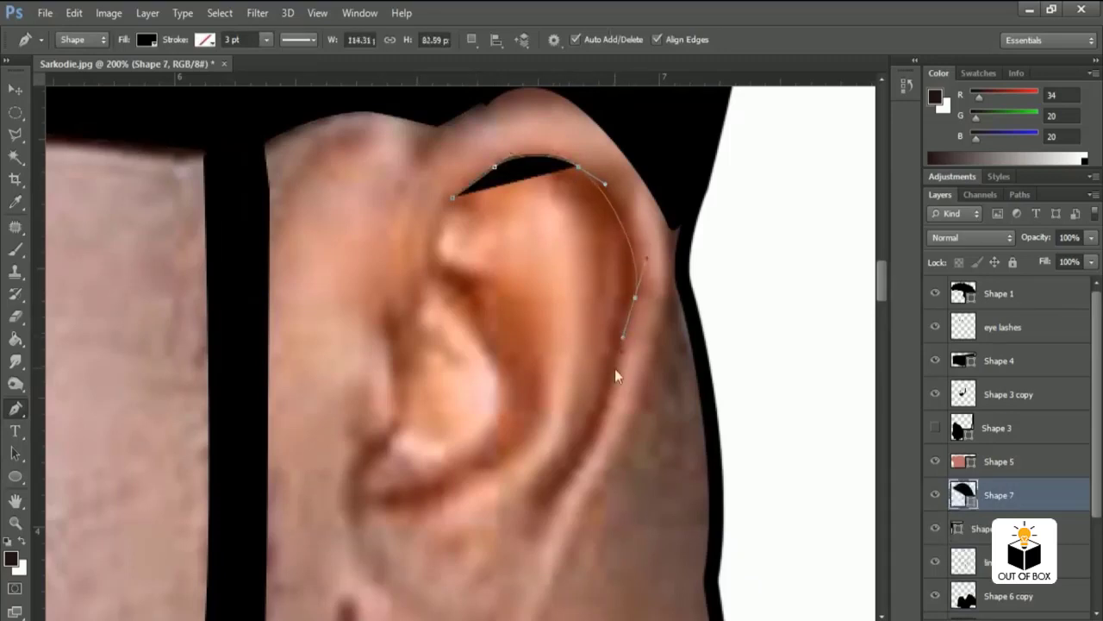
left_click_drag(560, 489, 532, 516)
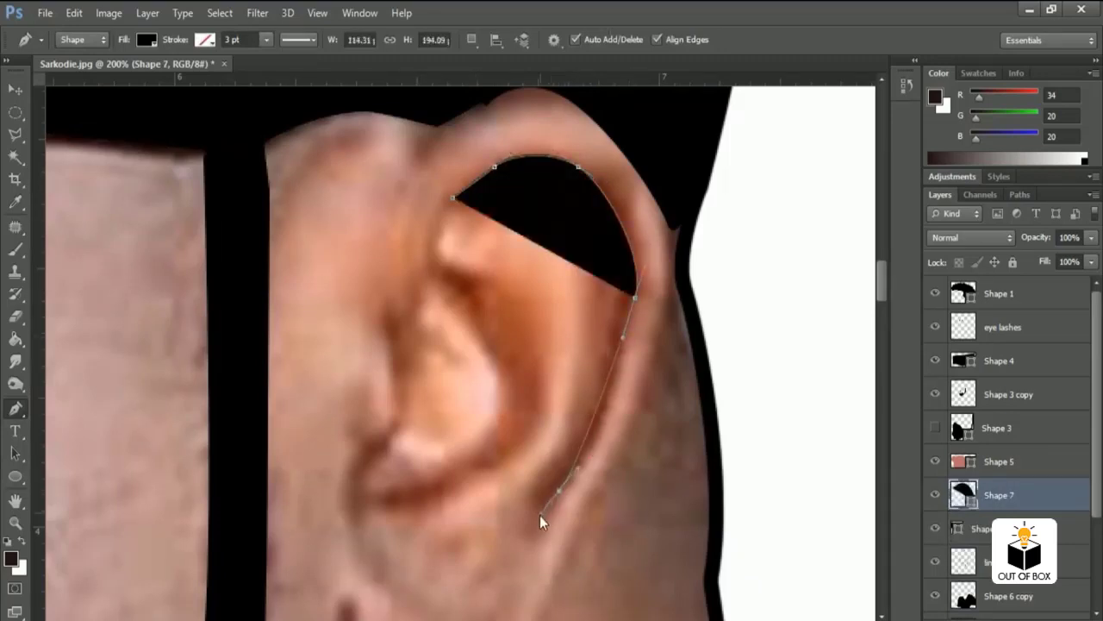
left_click_drag(532, 516, 535, 501)
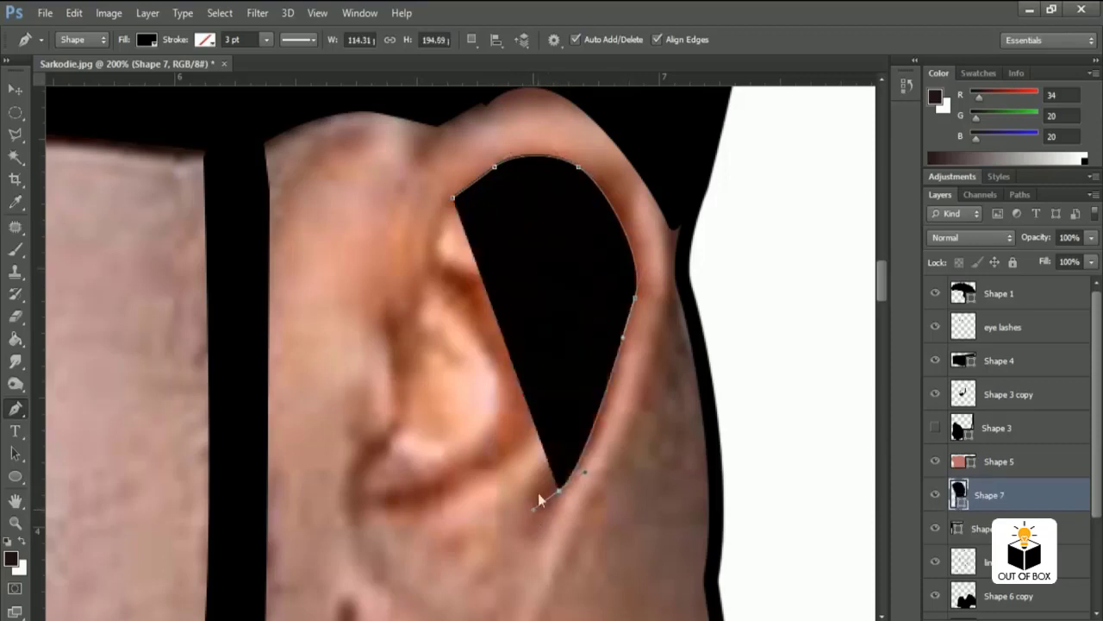
- Set the new shape's opacity to 0% and close the ear rim shape
left_click(1068, 237)
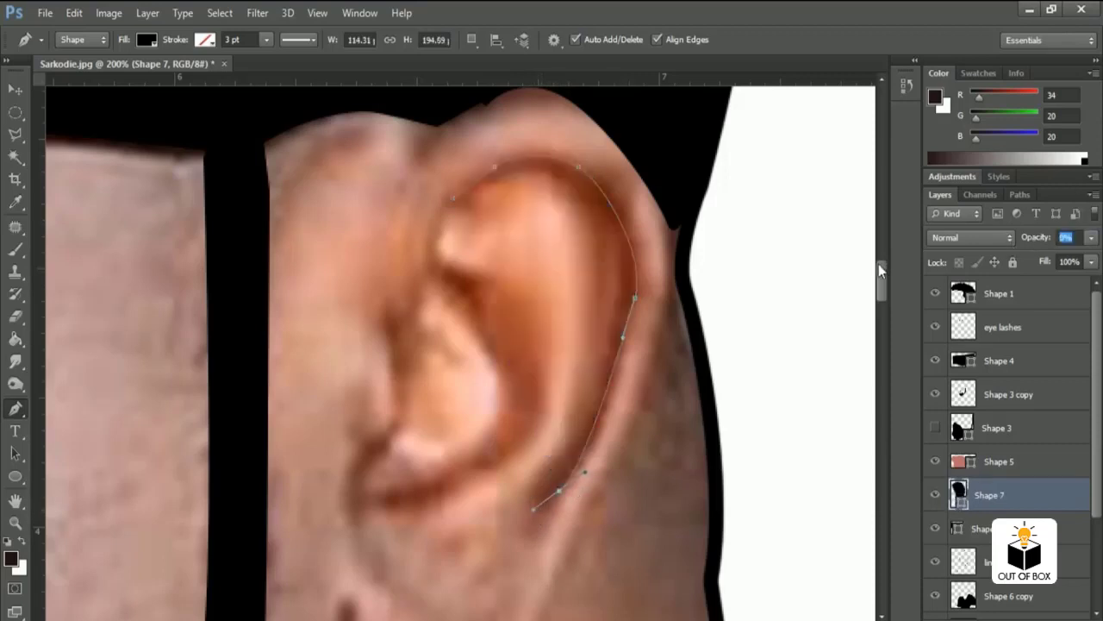
type("0")
key("Return")
left_click_drag(591, 342, 593, 274)
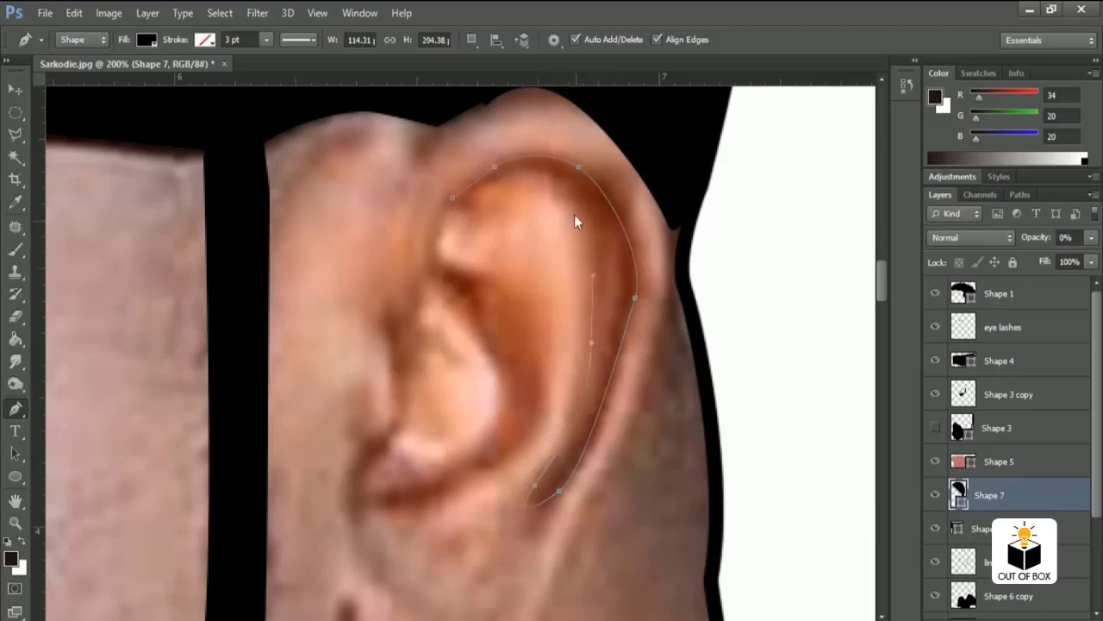
left_click(450, 200, "ctrl")
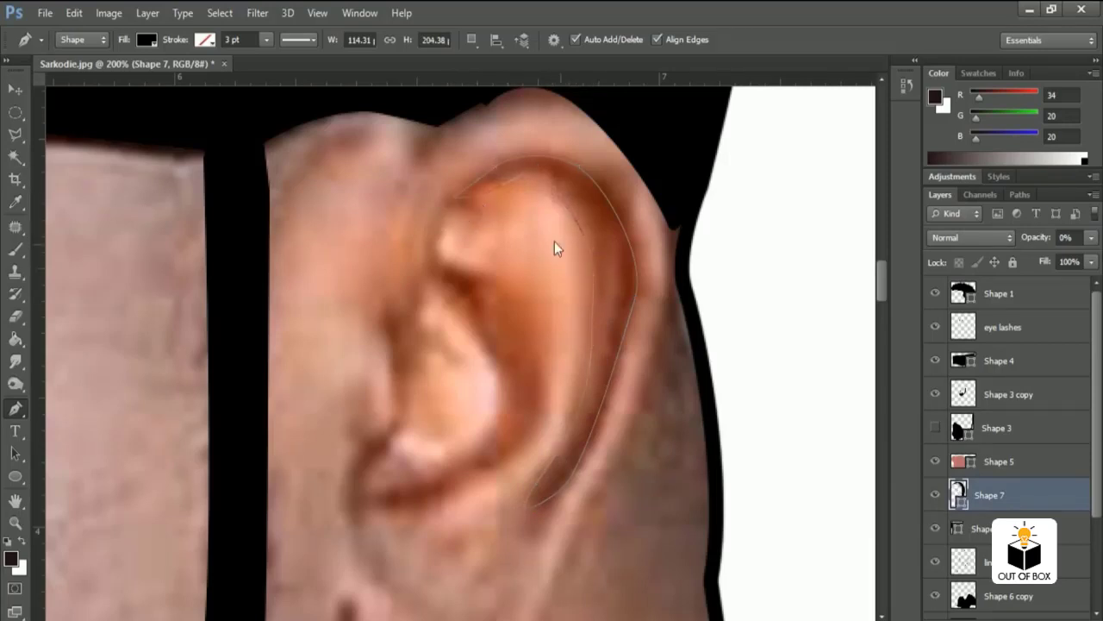
- Fill Shape 7 with the sampled ear brown 722c12 and begin Shape 8 inside the ear
double_click(956, 504)
left_click(594, 205)
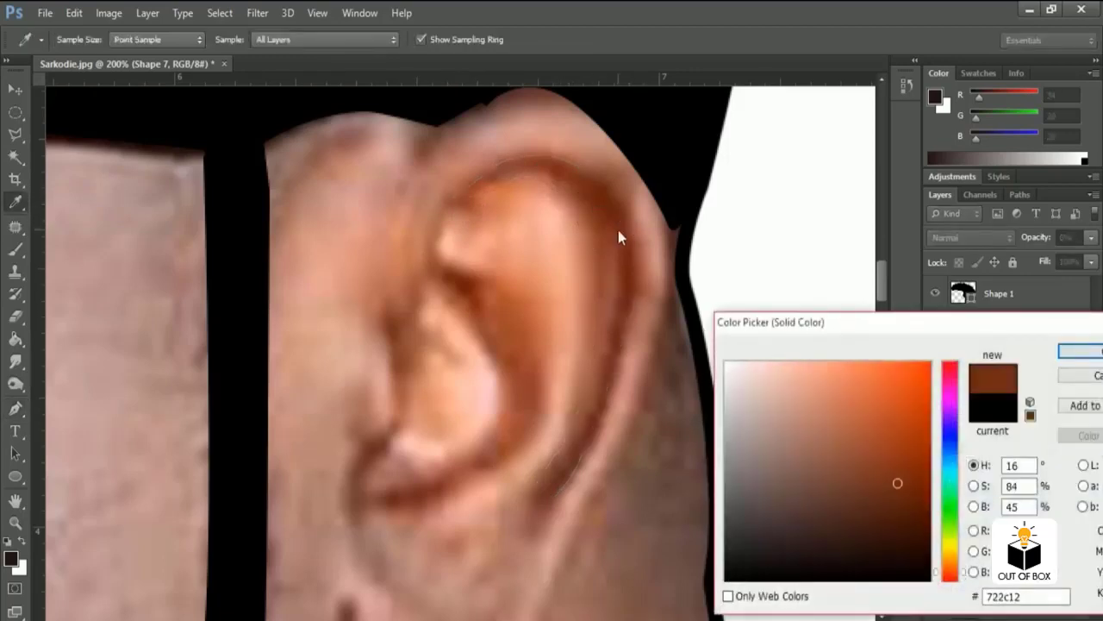
left_click(1076, 351)
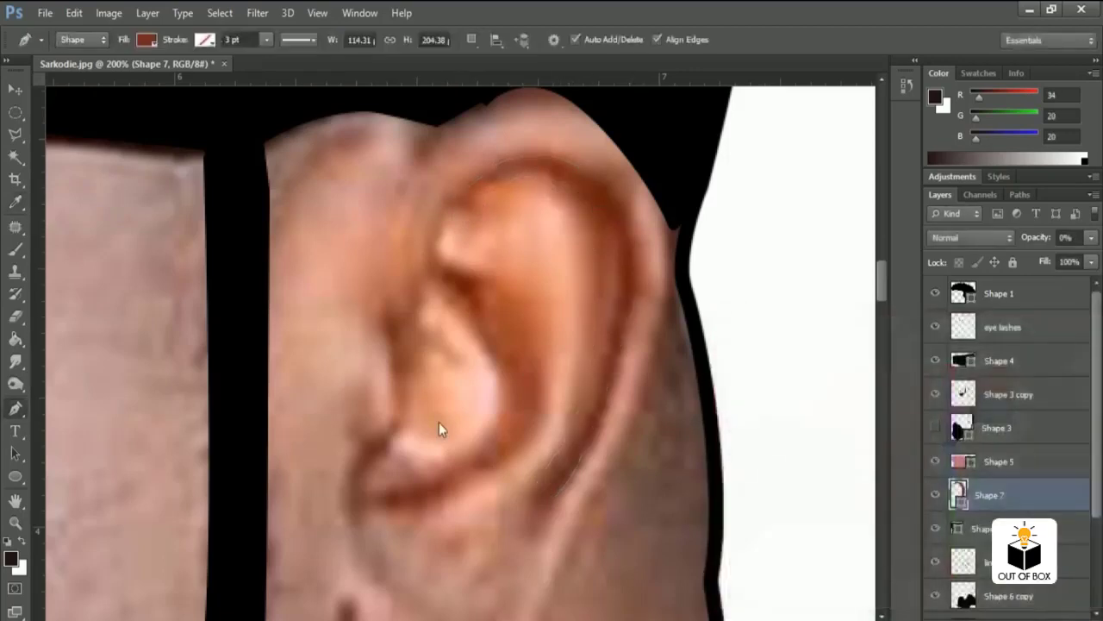
scroll(477, 334, "down", 2)
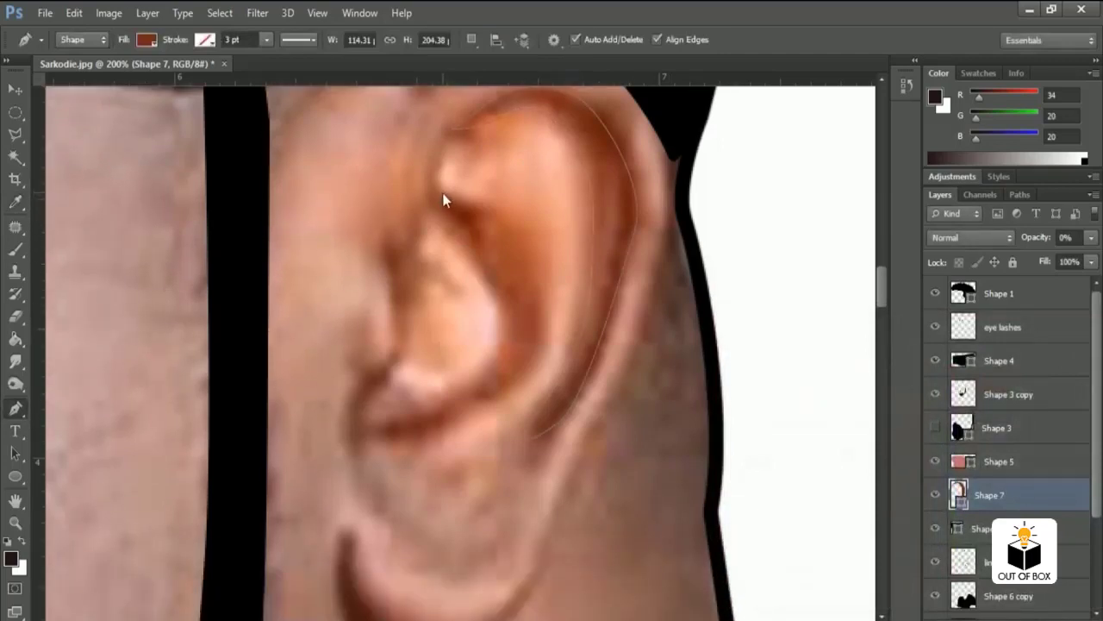
left_click(440, 193)
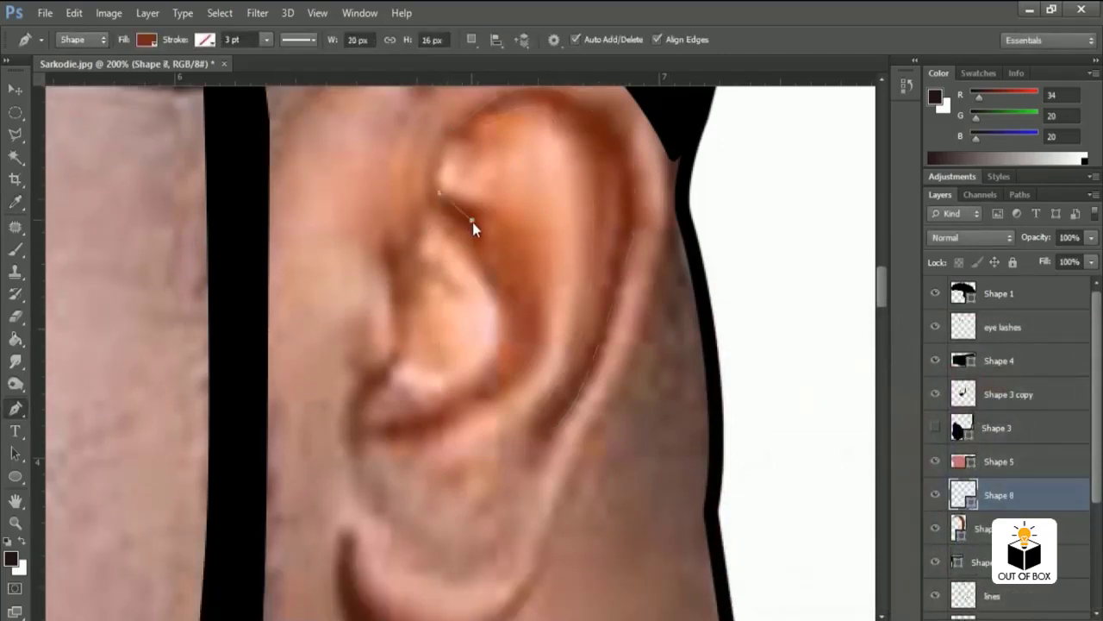
- Finish the inner-ear shape at 0% opacity and start a crescent along the nose underside
left_click(500, 276)
key("0")
key("0")
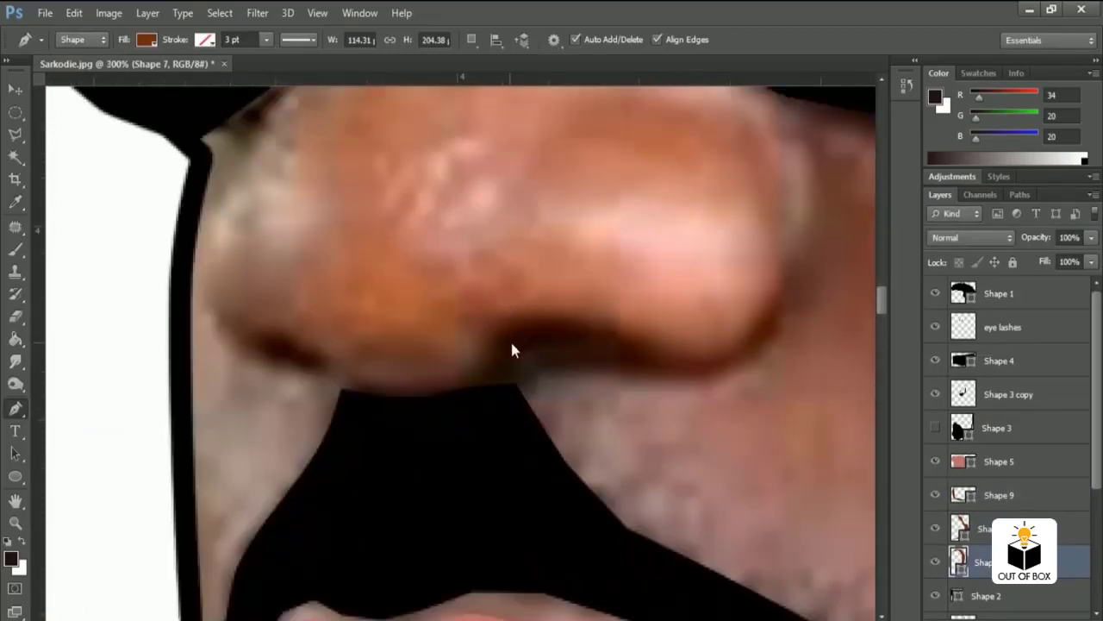
left_click(494, 333)
left_click(525, 317)
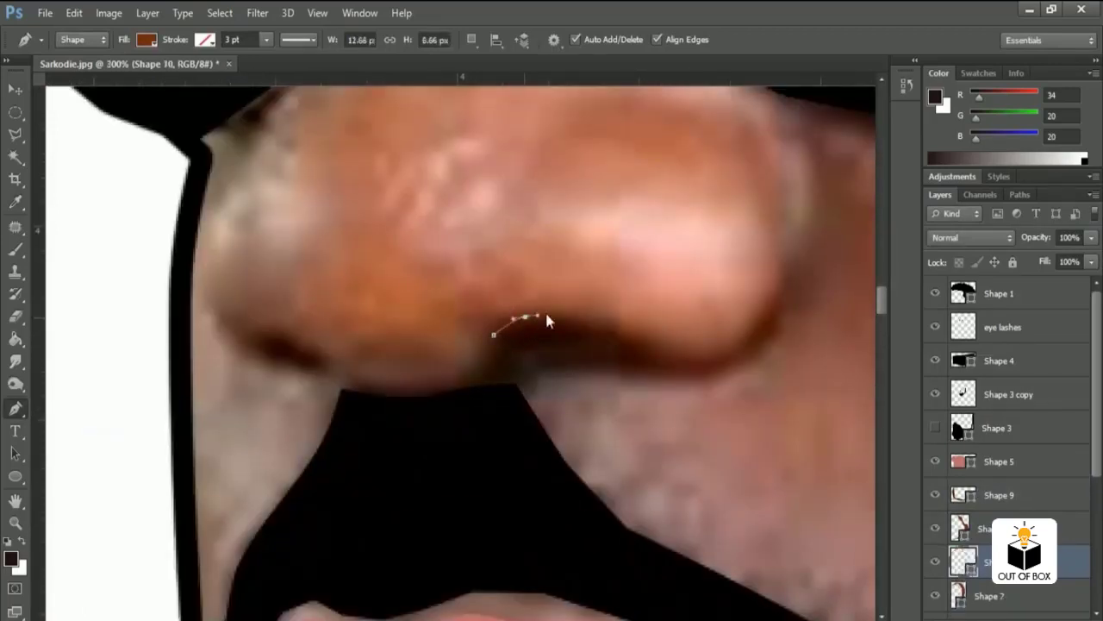
left_click(586, 318)
left_click(615, 332)
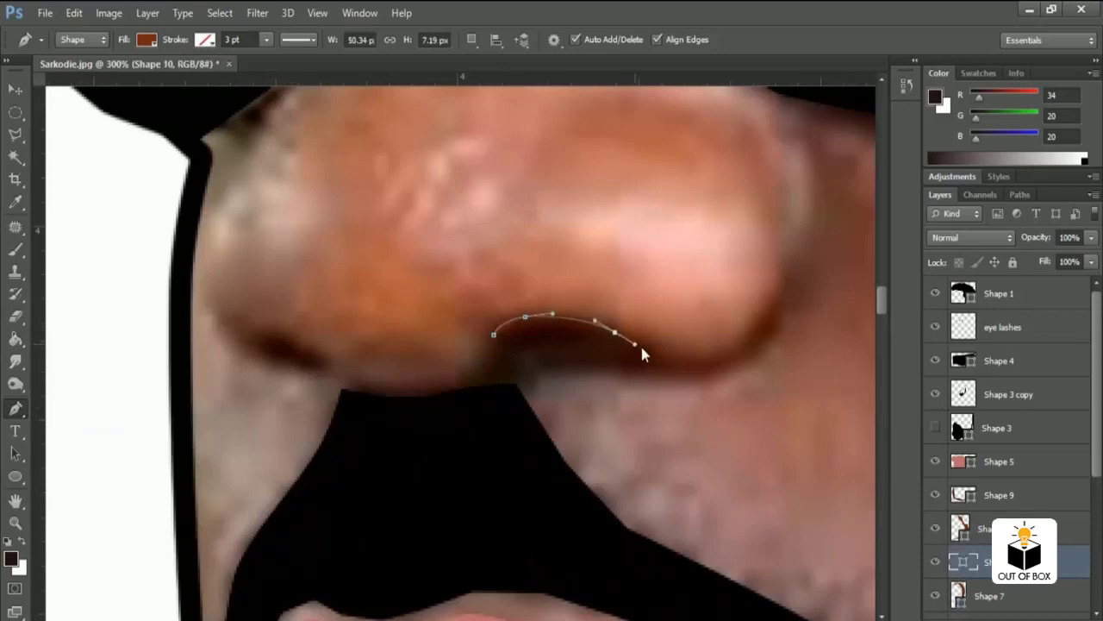
left_click(643, 346)
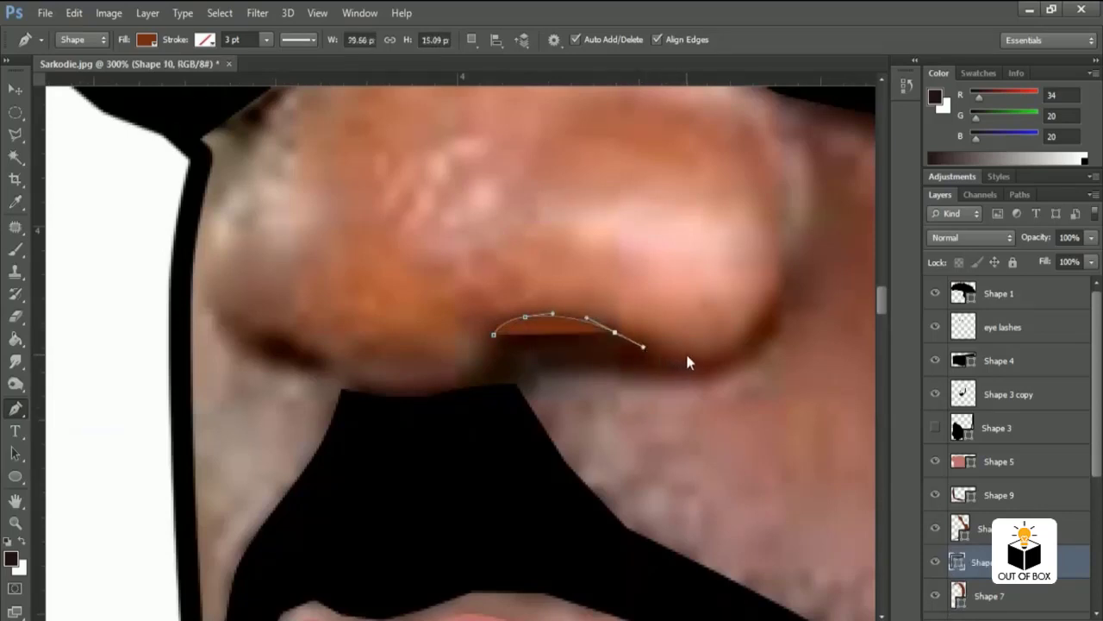
- Trace the crescent up the nose's right side and back along its lower edge
left_click(687, 355)
left_click(738, 337)
left_click(772, 294)
left_click(763, 329)
left_click(716, 366)
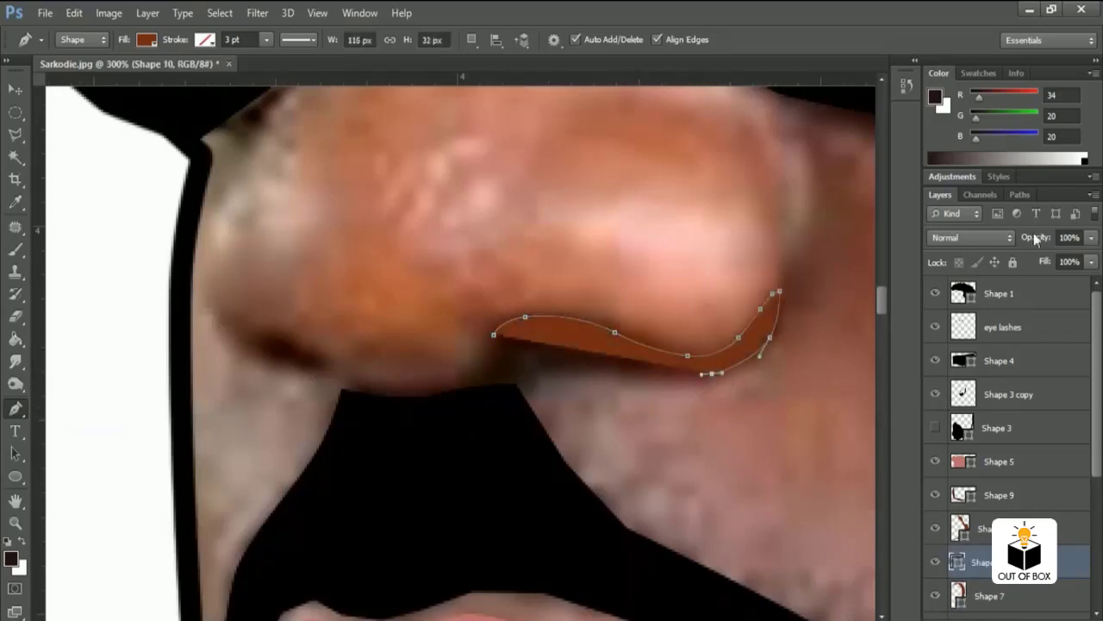
left_click(621, 372)
left_click(555, 370)
left_click(493, 333)
- Set the dark brown crescent Shape 10 to 100% opacity and begin Shape 11
key("0")
key("0")
key("0")
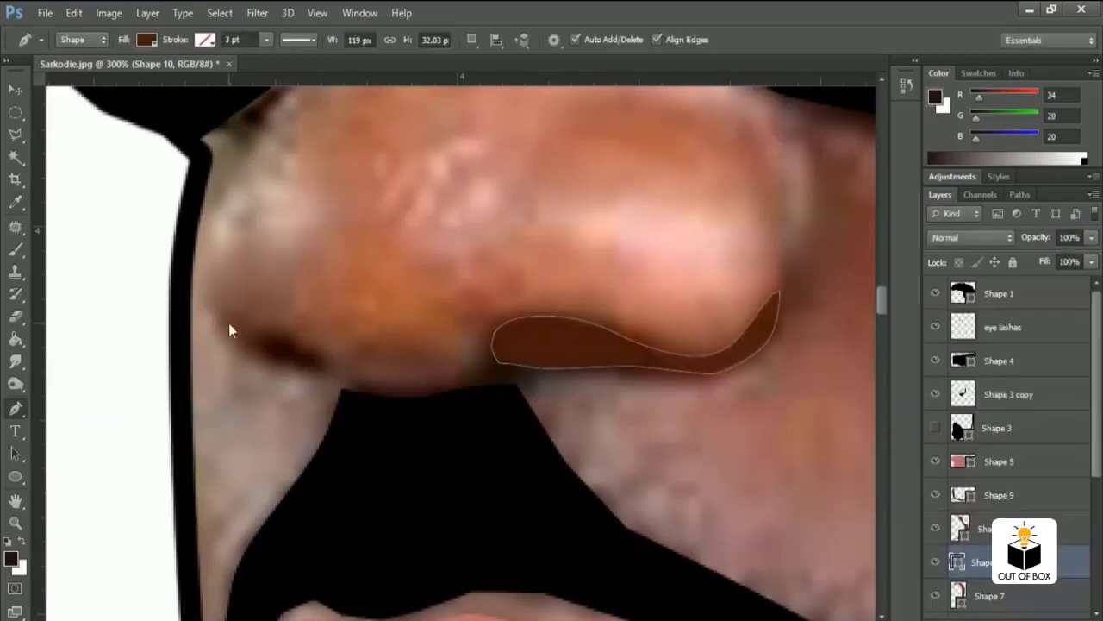
left_click(228, 321)
left_click(318, 369)
left_click(253, 307)
key("ctrl+minus")
key("ctrl+minus")
key("ctrl+minus")
- Hide the skin-tone photo layer beneath the peach Shape 12 and select Layer 0
key("ctrl+0")
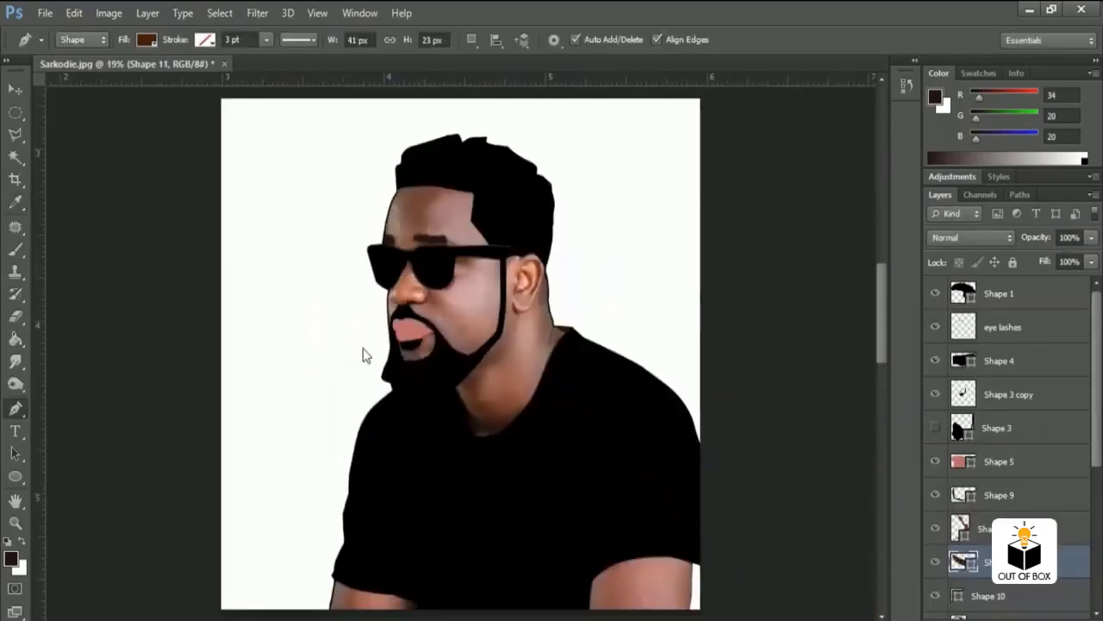
key("v")
scroll(930, 551, "down", 4)
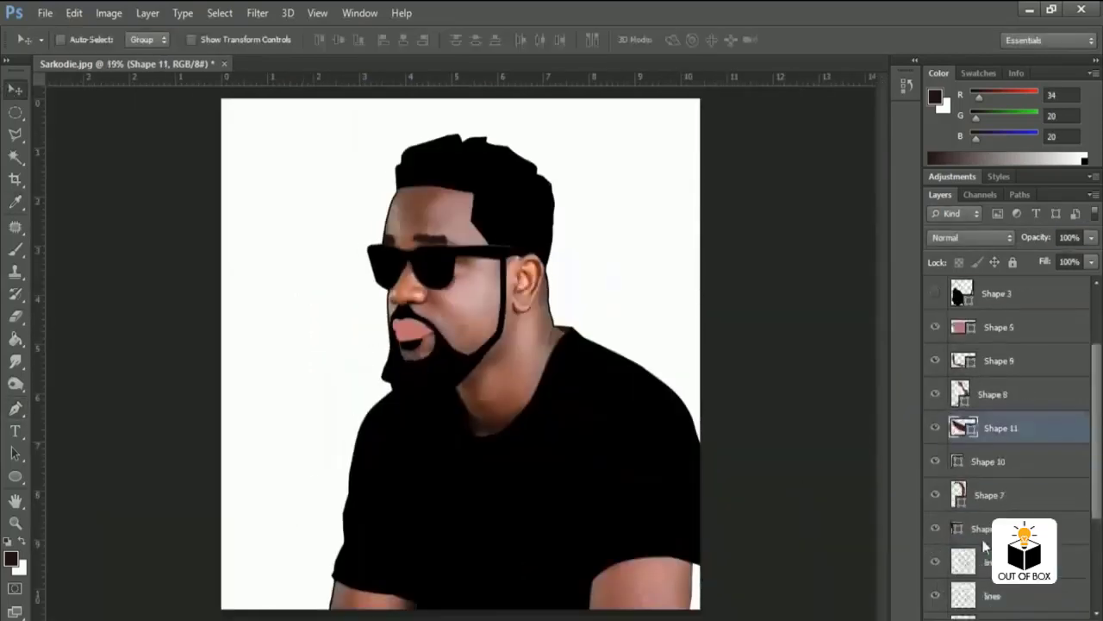
scroll(931, 543, "down", 4)
left_click(933, 538)
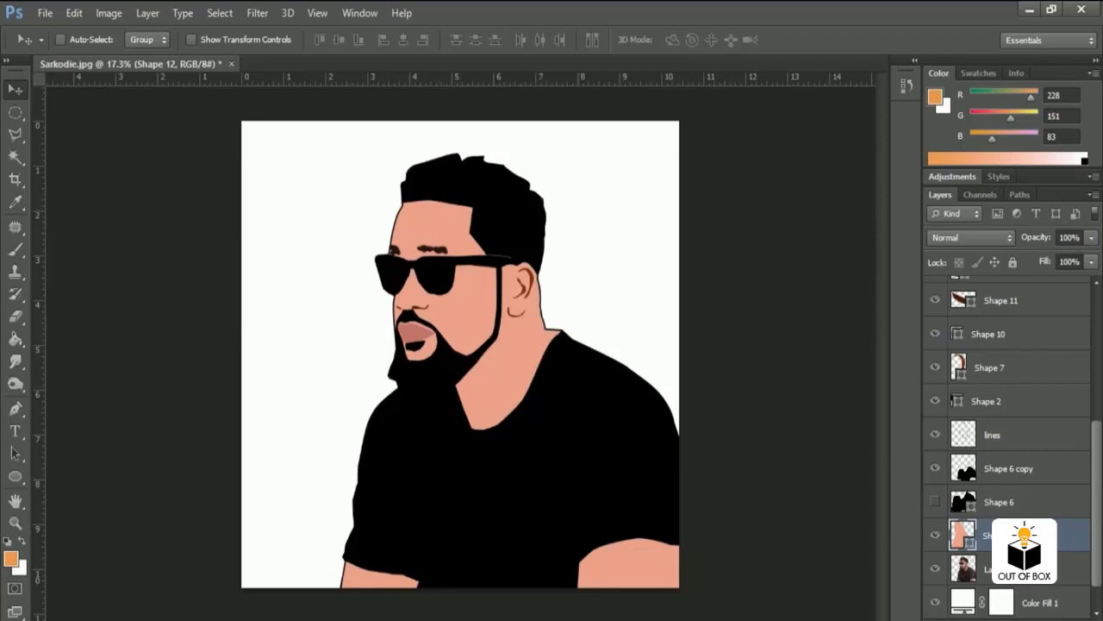
scroll(1009, 517, "down", 1)
left_click(1017, 535)
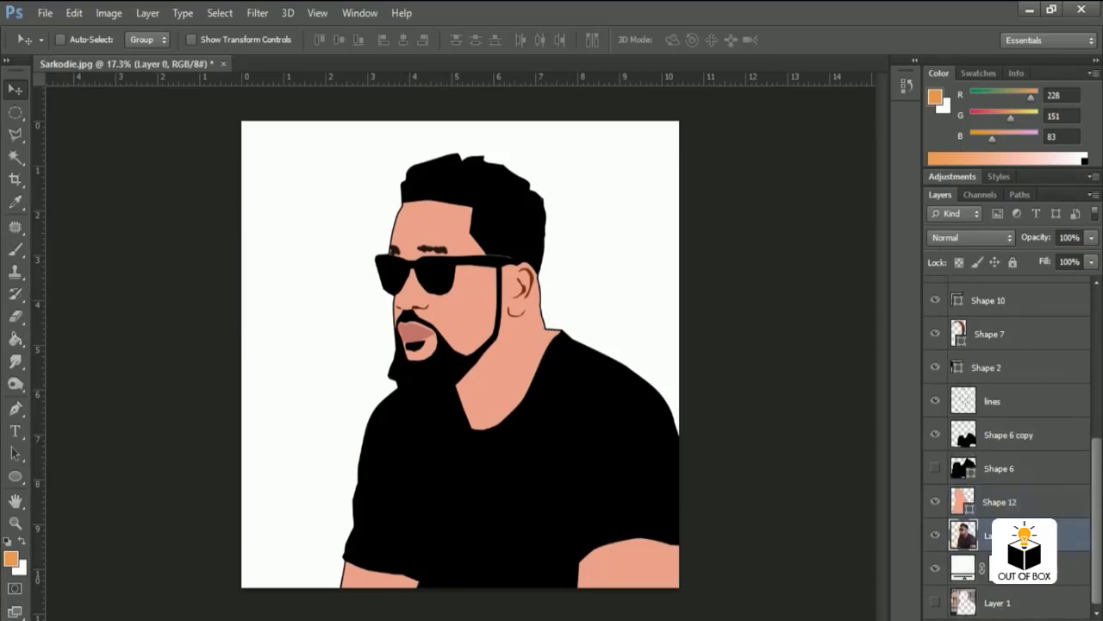
- Duplicate the original photo Layer 0, move the copy to the top of the stack, and hide it
scroll(1008, 448, "up", 1)
right_click(489, 200)
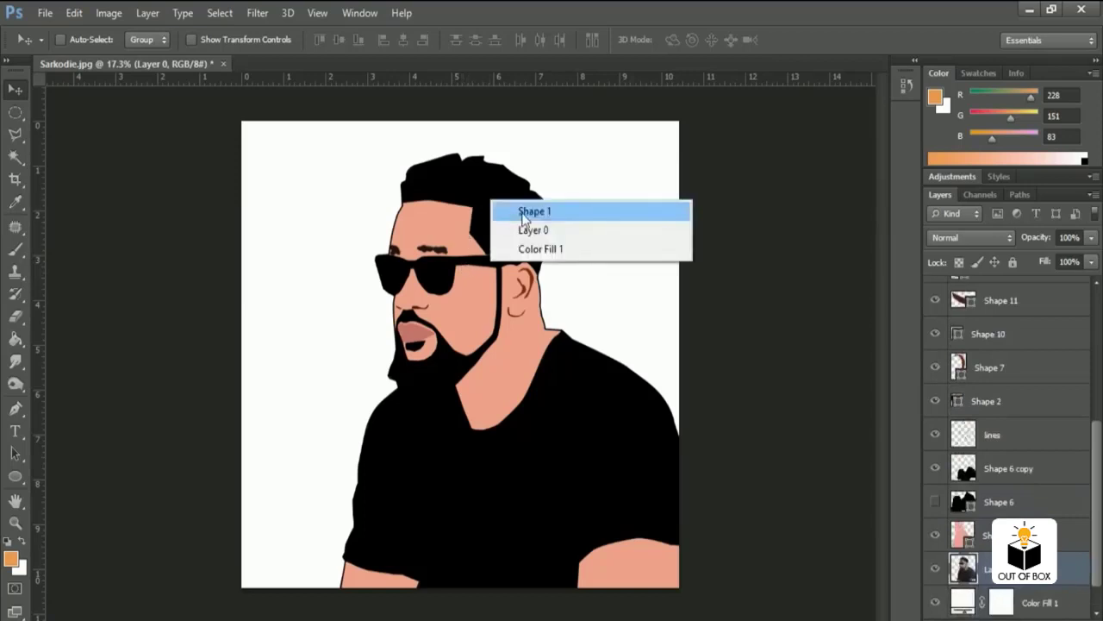
left_click(526, 210)
scroll(975, 457, "down", 5)
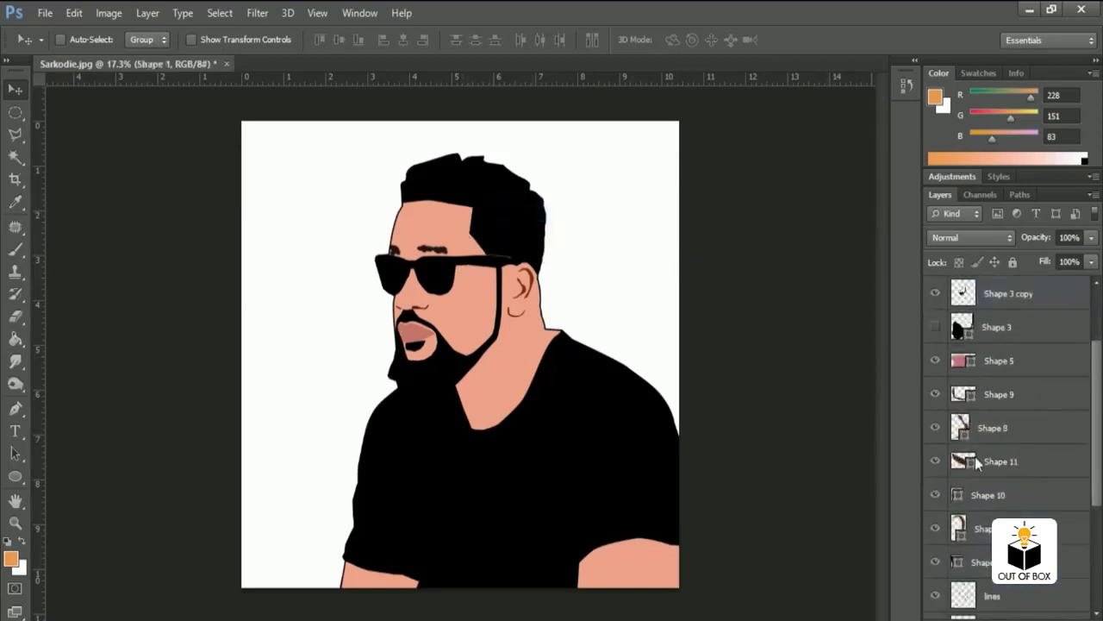
scroll(988, 502, "down", 4)
left_click(983, 534)
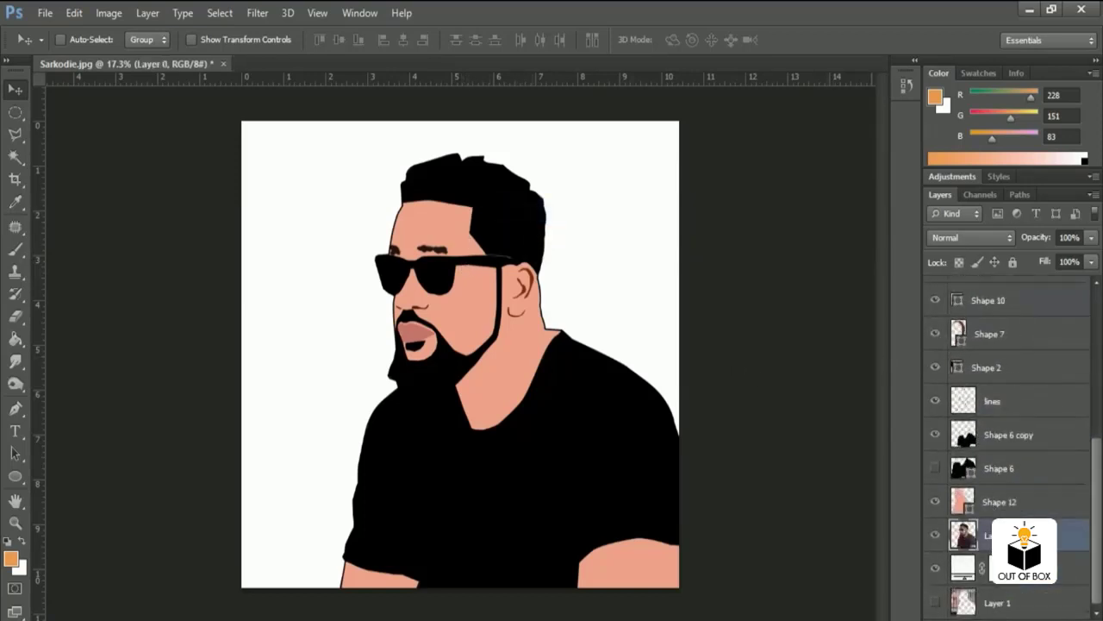
key("ctrl+j")
key("ctrl+shift+bracketright")
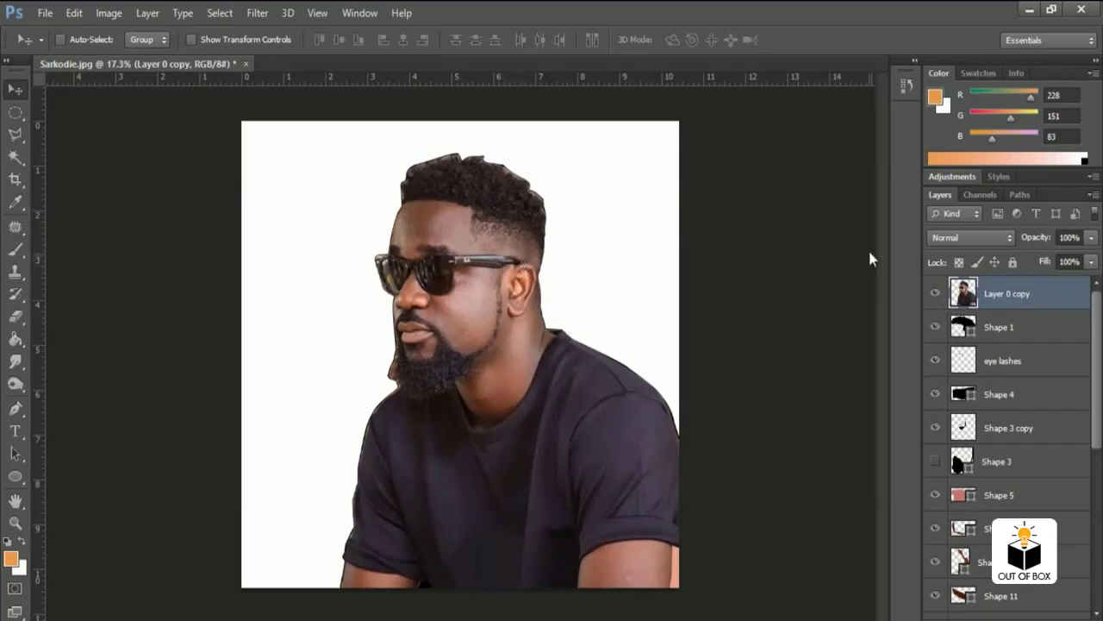
left_click(934, 293)
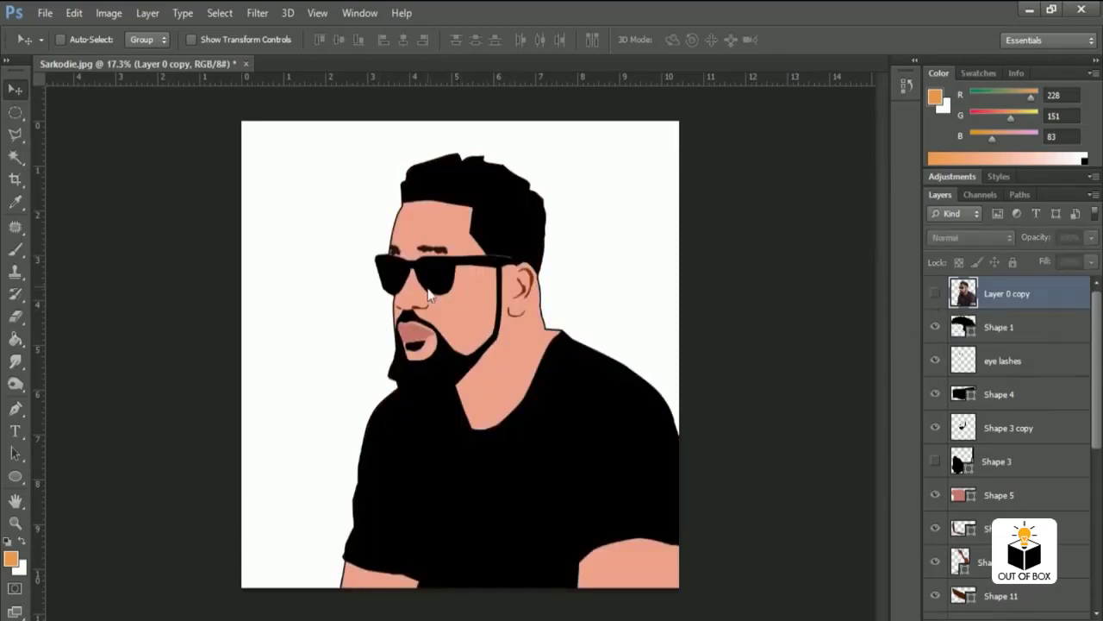
- Select the Shape 1 hair layer and rename it 'hair'
right_click(483, 230)
left_click(517, 241)
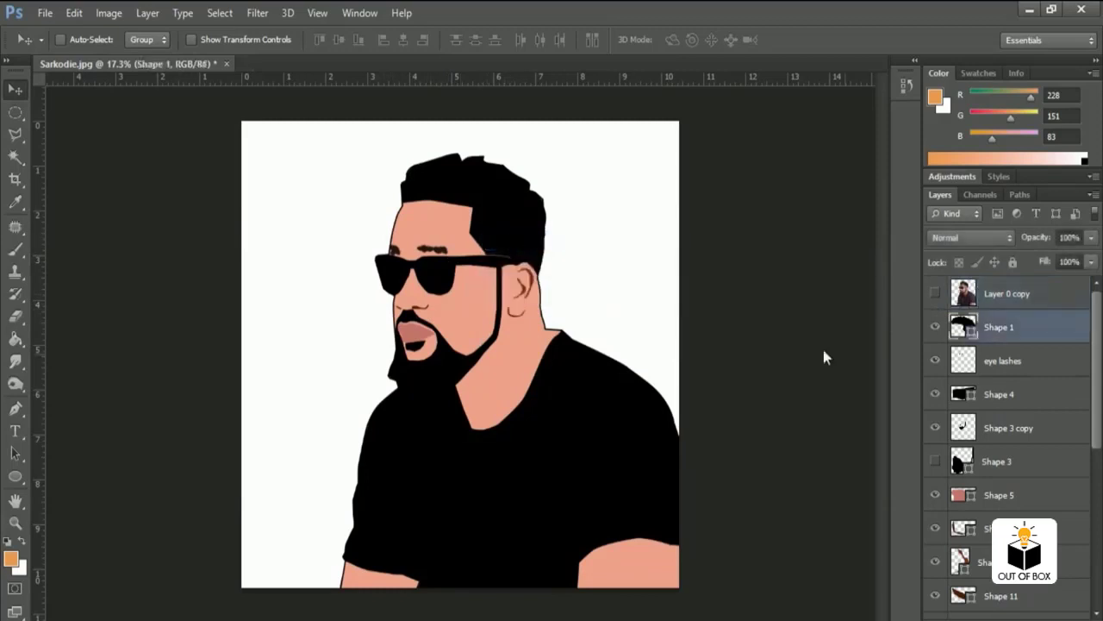
double_click(1000, 330)
type("hair")
key("Return")
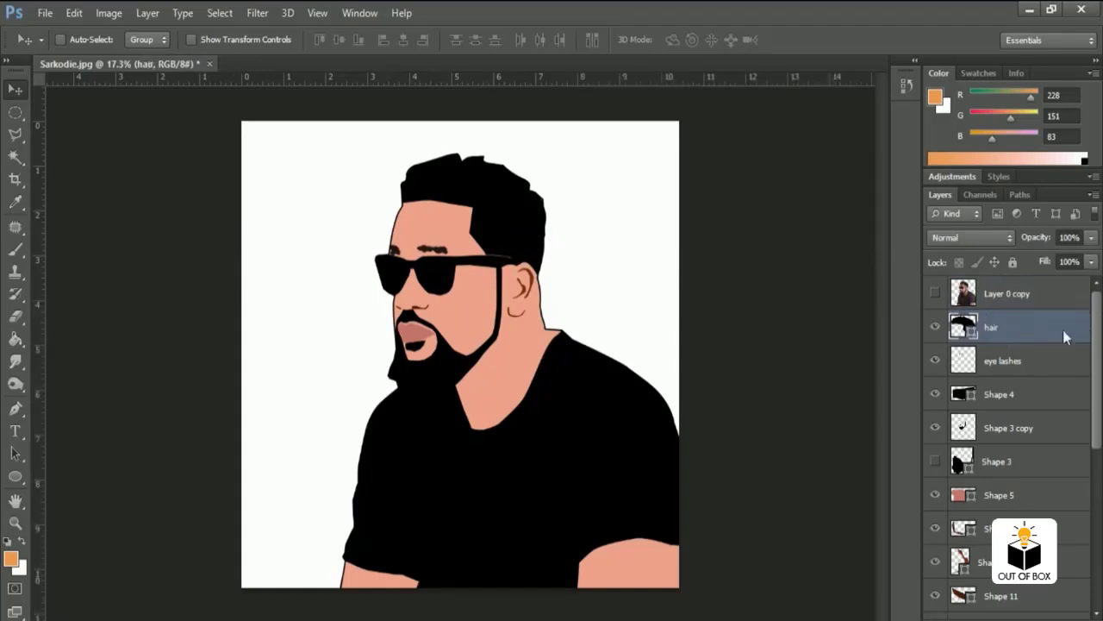
- Add a Gradient Overlay to the hair layer through its Blending Options
right_click(1008, 331)
left_click(748, 104)
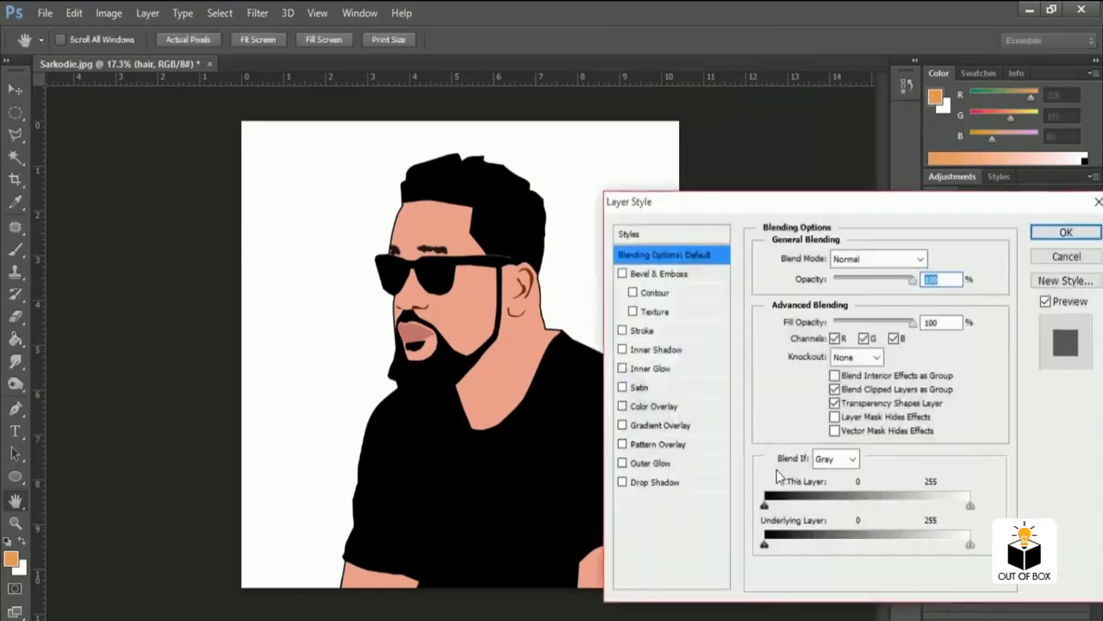
left_click(652, 426)
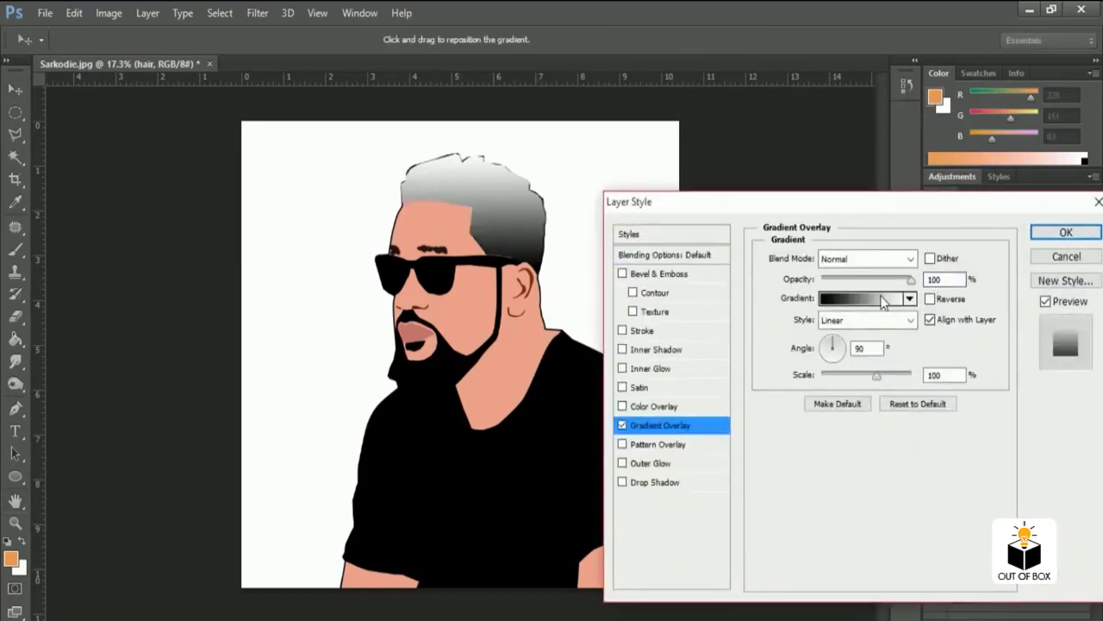
left_click(866, 298)
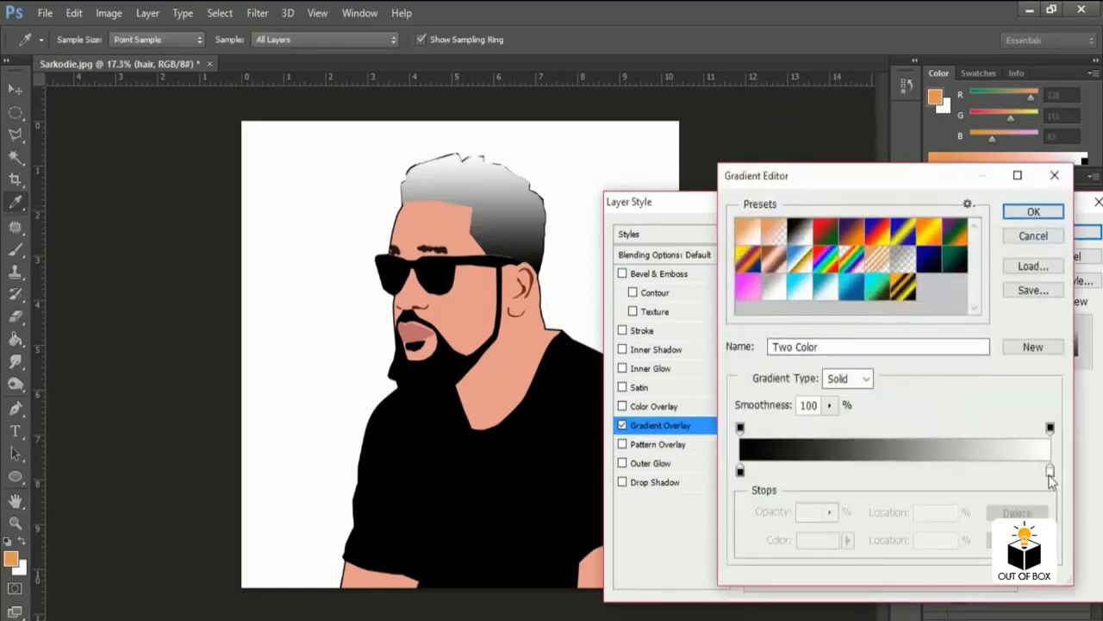
- Set both gradient stops to the skin tone sampled from the face
double_click(1050, 470)
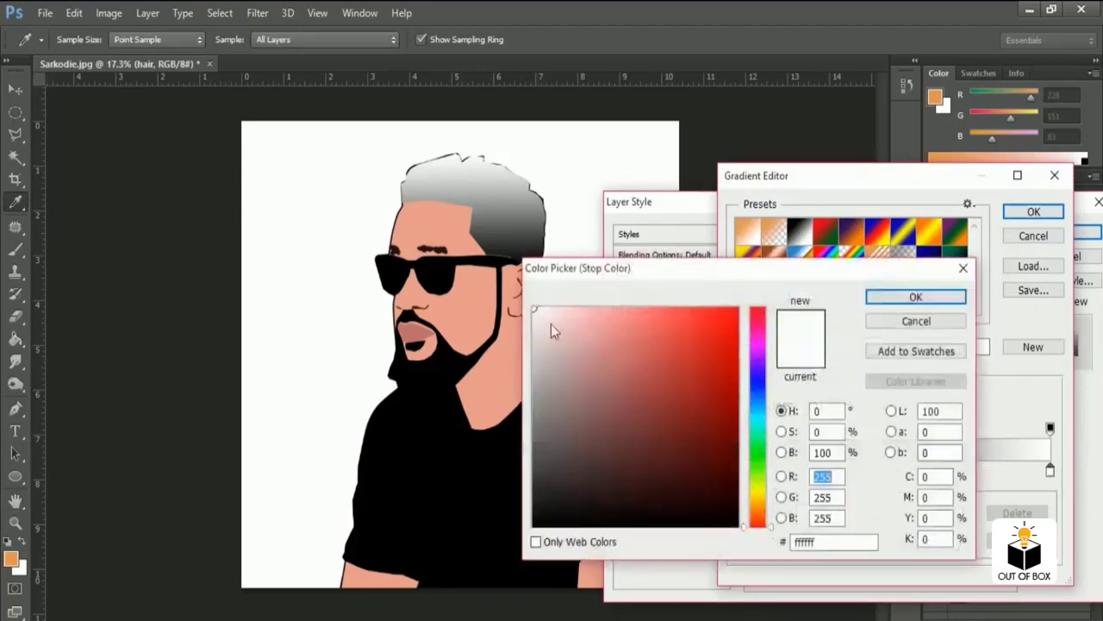
left_click(473, 312)
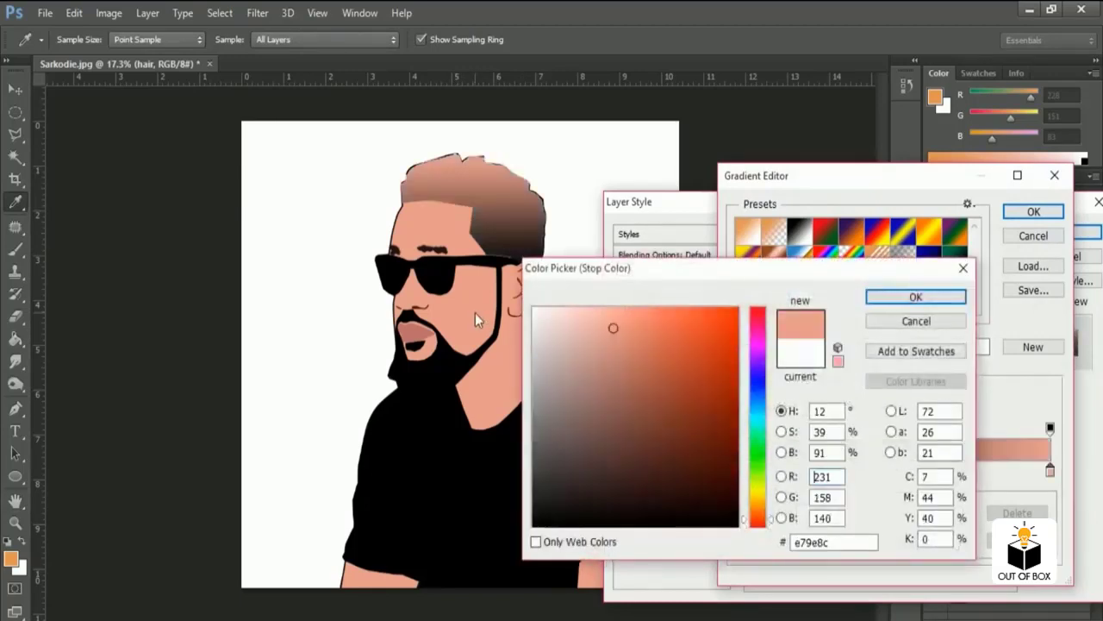
left_click(874, 296)
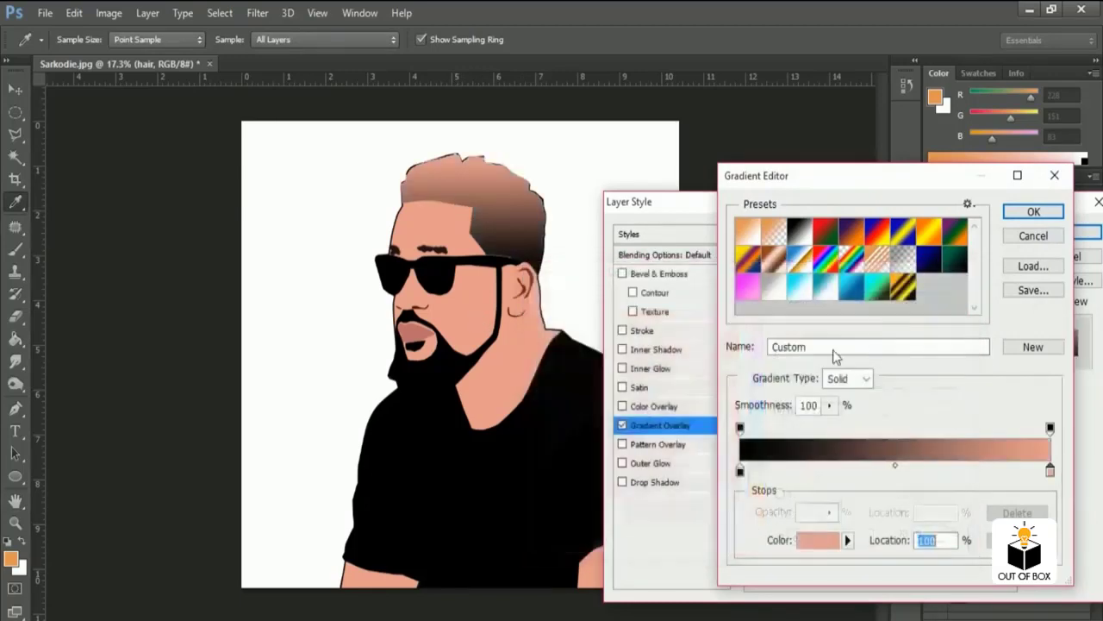
double_click(739, 471)
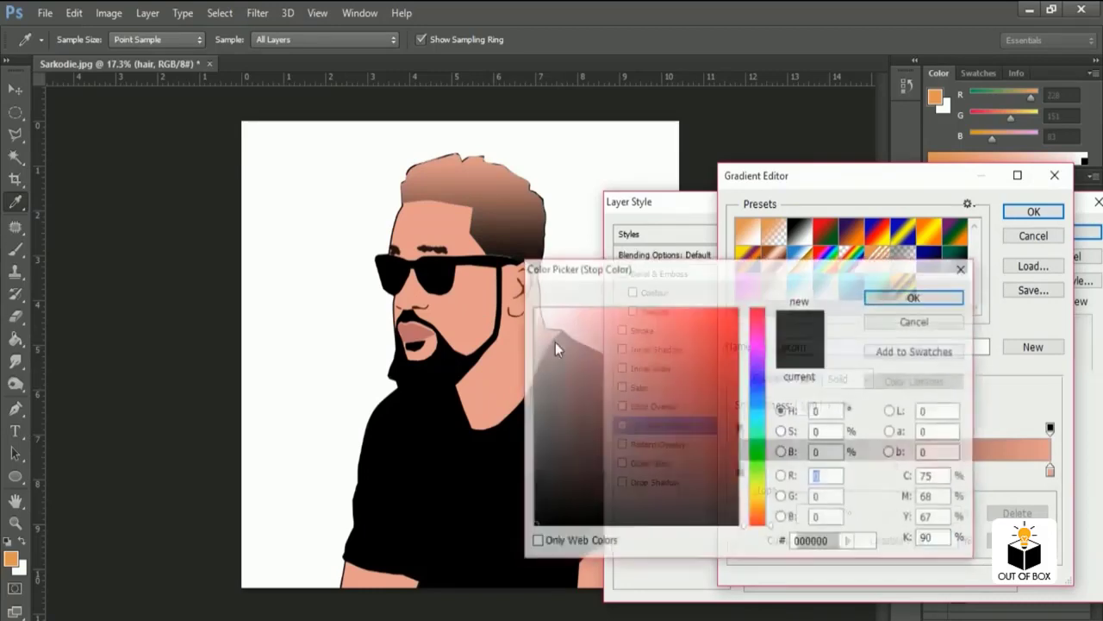
left_click(461, 309)
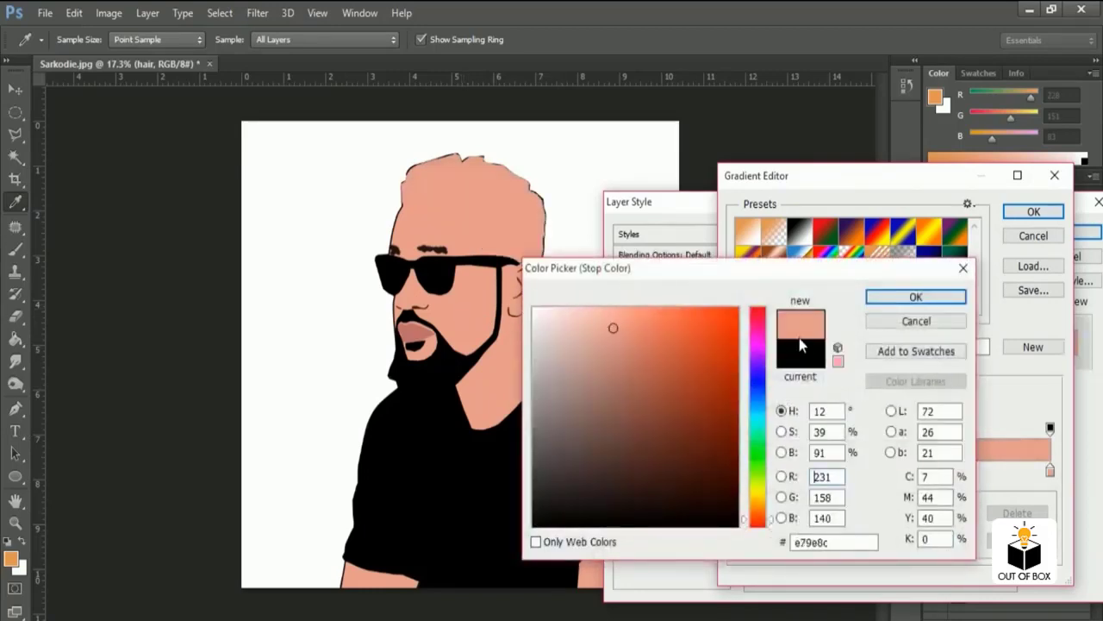
left_click(911, 297)
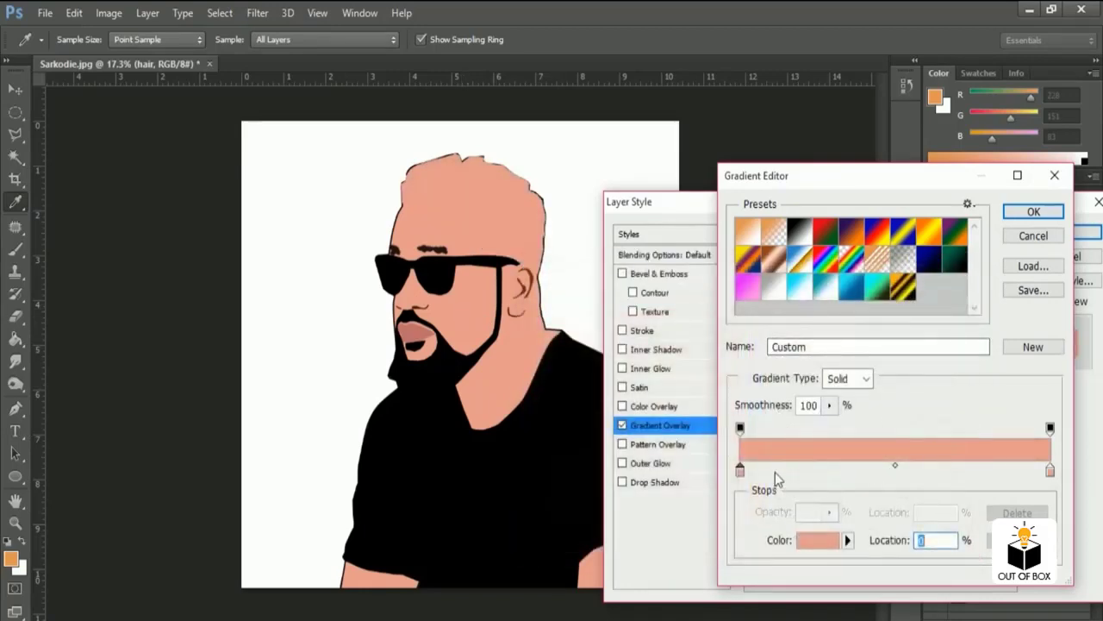
- Make the end stop black, shift it inward, and tilt the gradient angle from 90 to about 70 degrees
left_click(1049, 471)
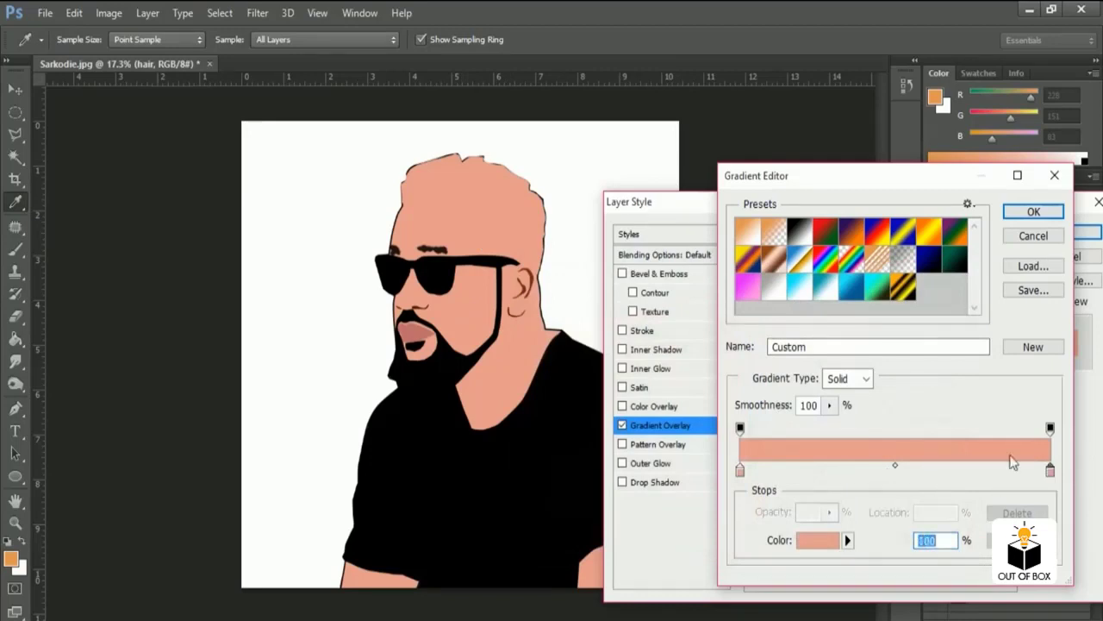
left_click(817, 539)
left_click_drag(632, 448, 479, 538)
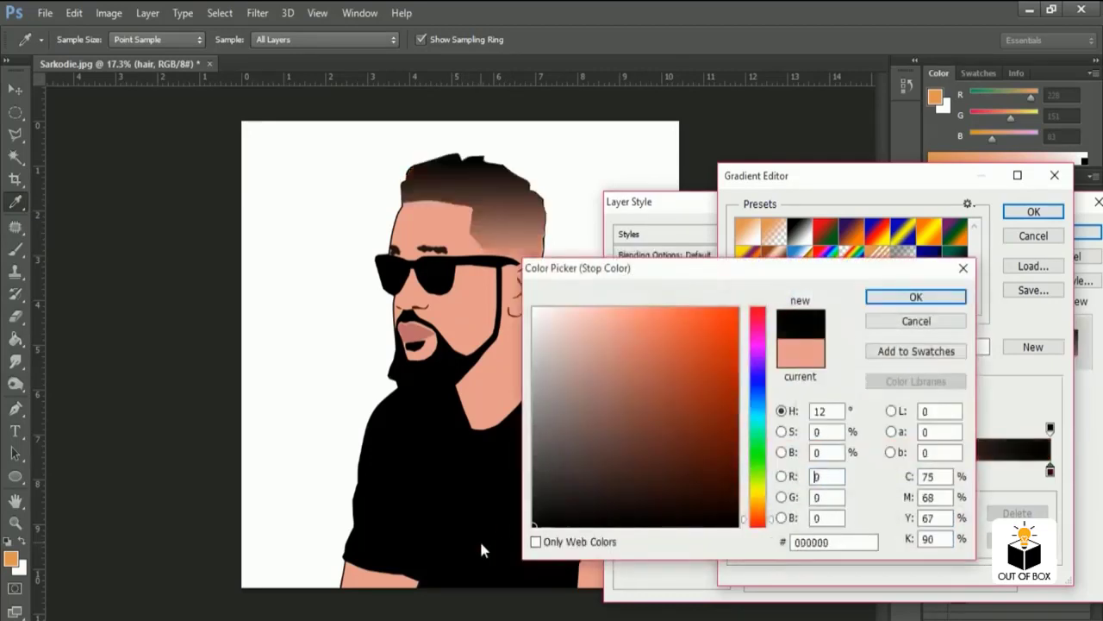
left_click(916, 295)
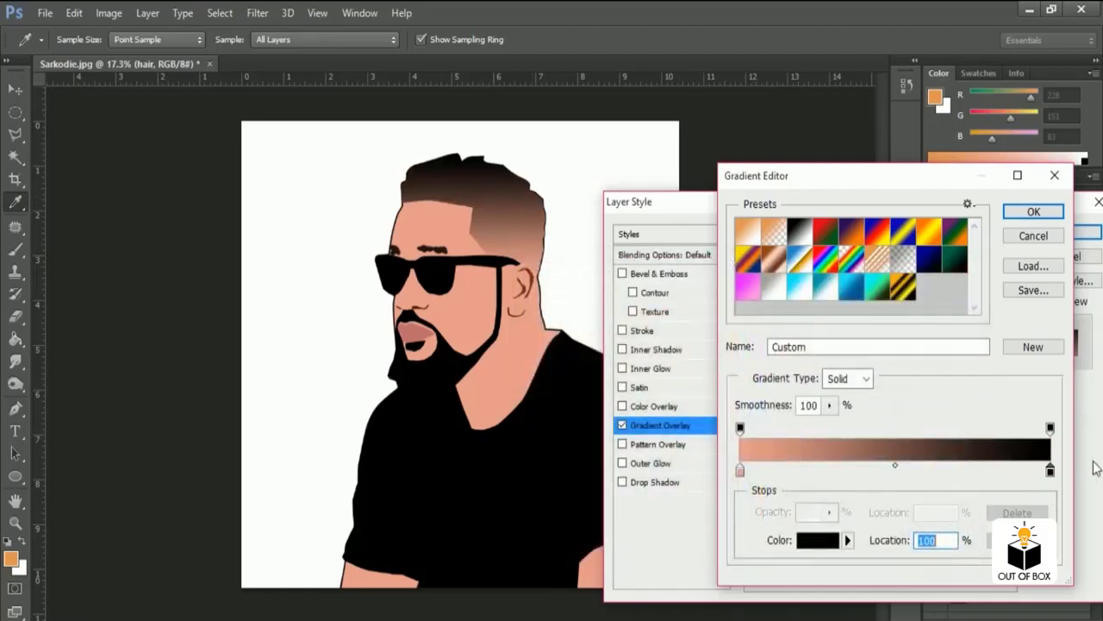
left_click_drag(1049, 472, 979, 470)
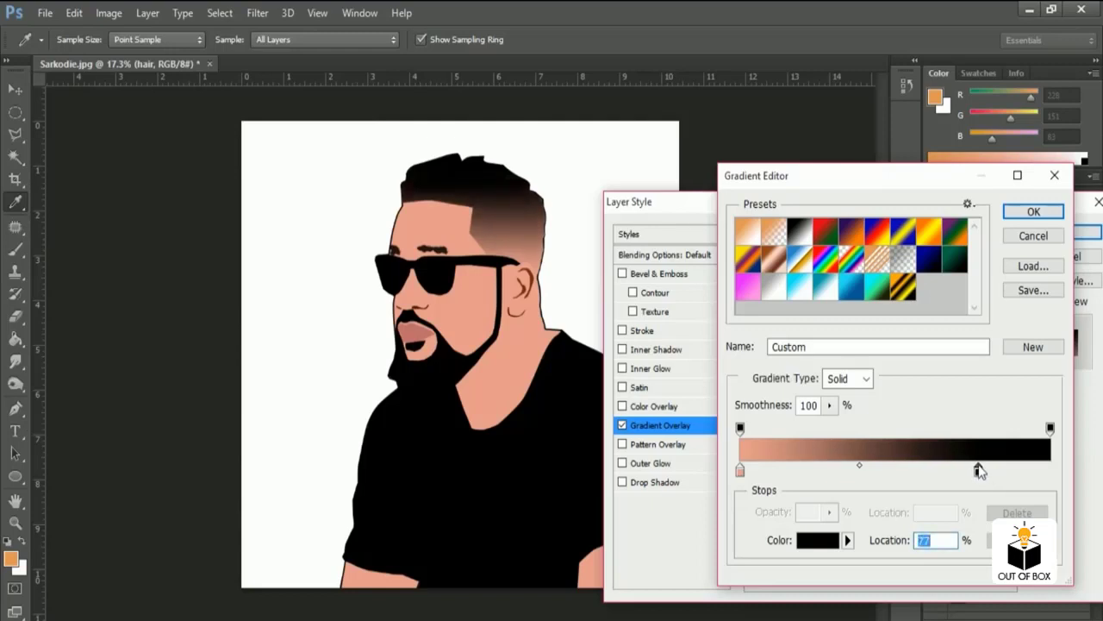
left_click(1033, 212)
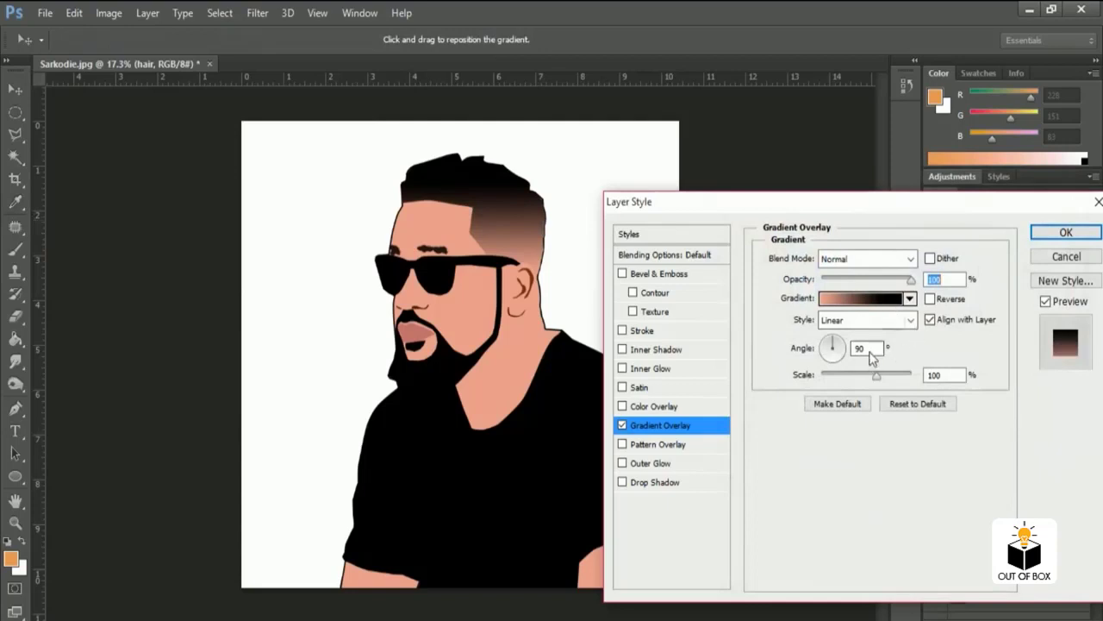
left_click_drag(836, 348, 834, 343)
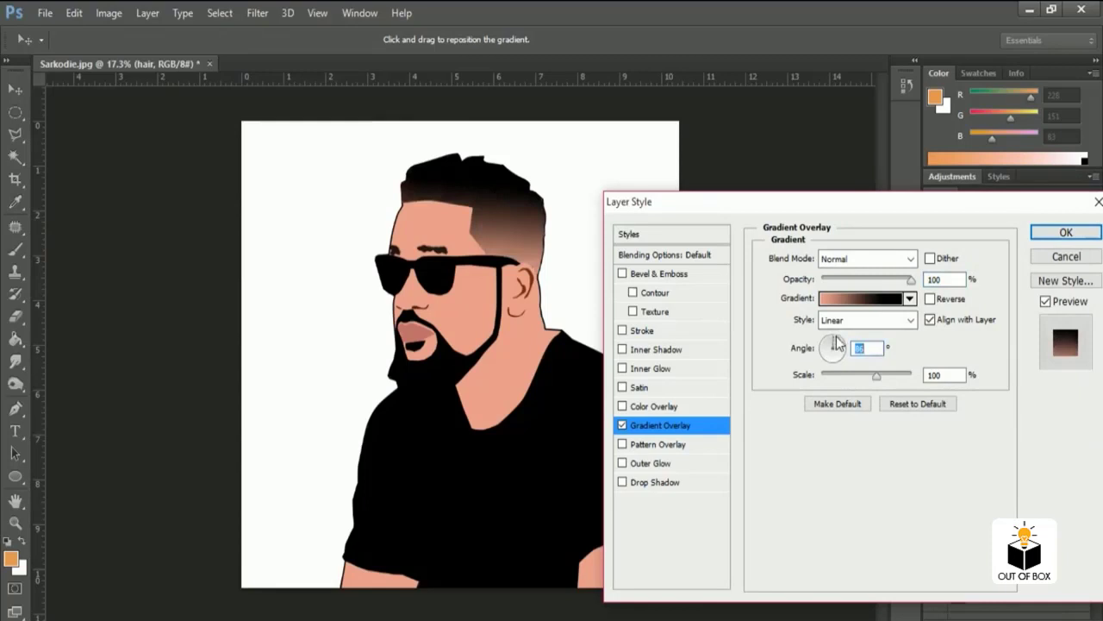
left_click_drag(833, 342, 835, 343)
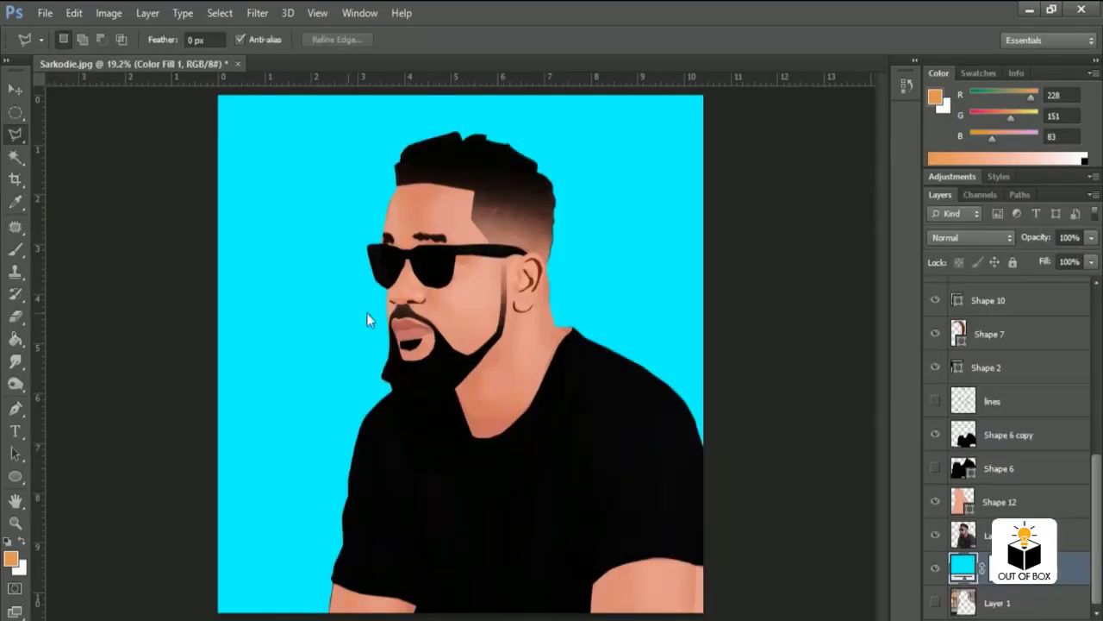
- Switch to the Move tool and review the finished layers over the cyan background
key("v")
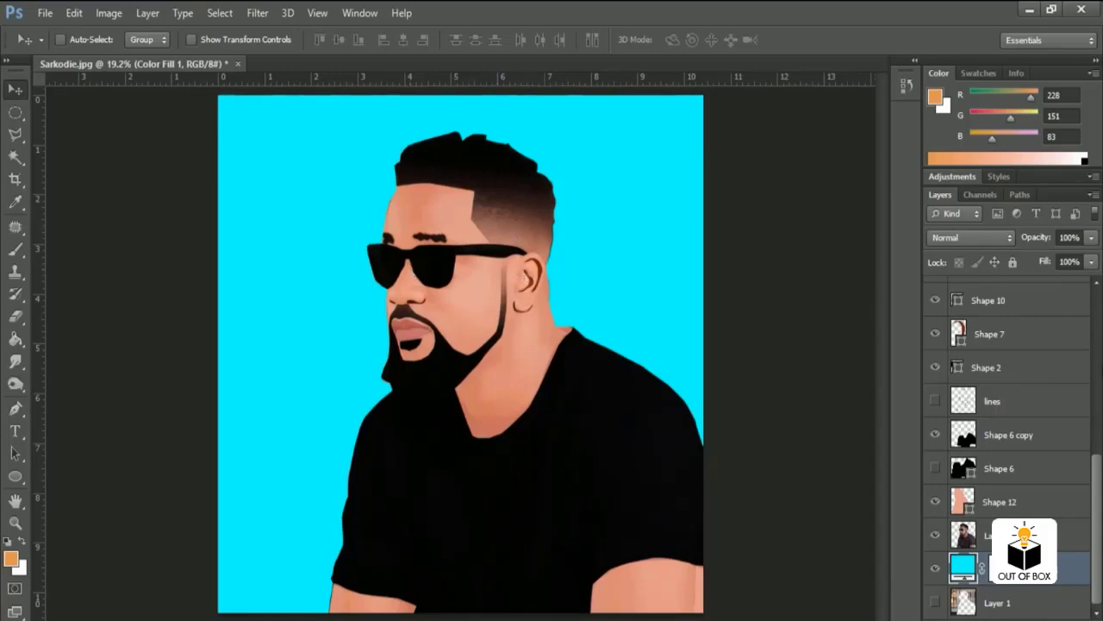
scroll(998, 437, "up", 3)
scroll(998, 437, "up", 3)
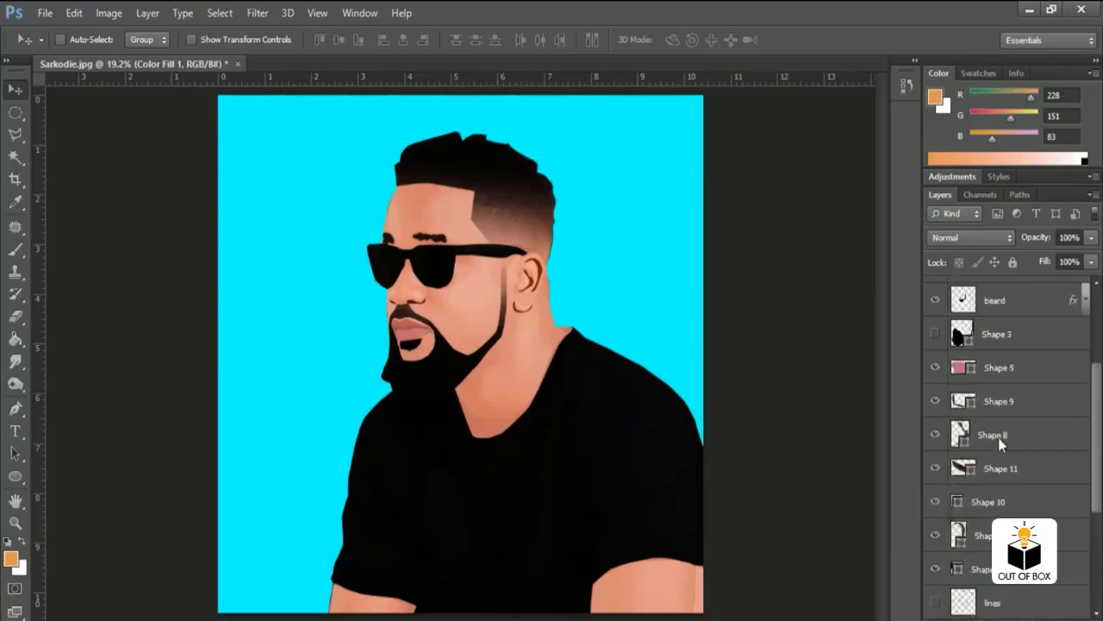